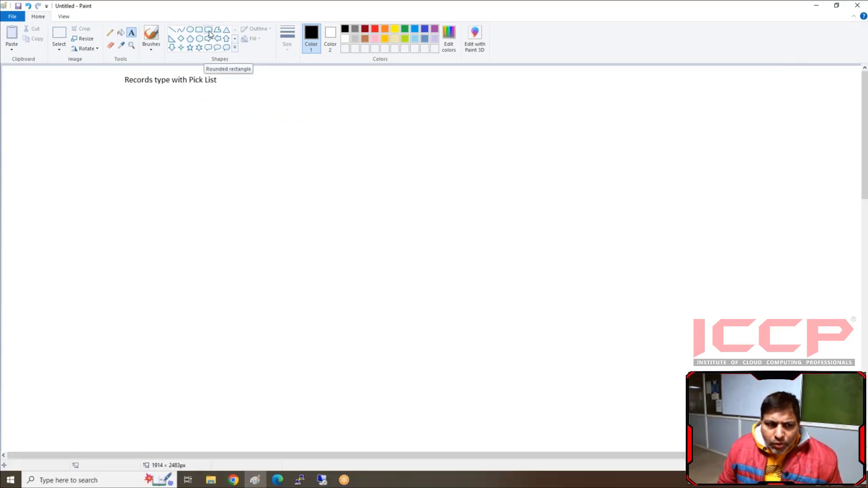
# Draw a large rounded rectangle below the title, with a small rounded rectangle and two right arrows stacked beneath it inside
pyautogui.click(209, 34)
pyautogui.moveTo(120, 105); pyautogui.dragTo(352, 288)
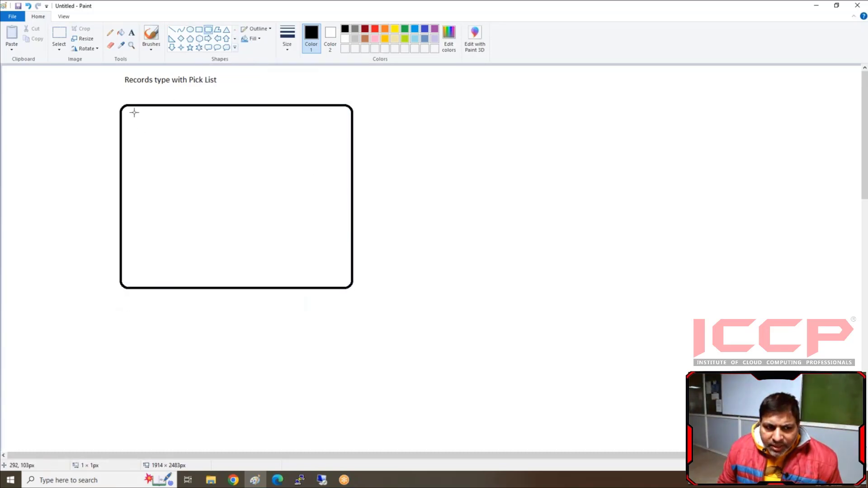
pyautogui.moveTo(134, 113)
pyautogui.mouseDown()
pyautogui.moveTo(200, 136)
pyautogui.moveTo(194, 157)
pyautogui.moveTo(168, 147)
pyautogui.moveTo(193, 157)
pyautogui.moveTo(183, 171)
pyautogui.moveTo(193, 175)
pyautogui.mouseUp()
pyautogui.click(208, 39)
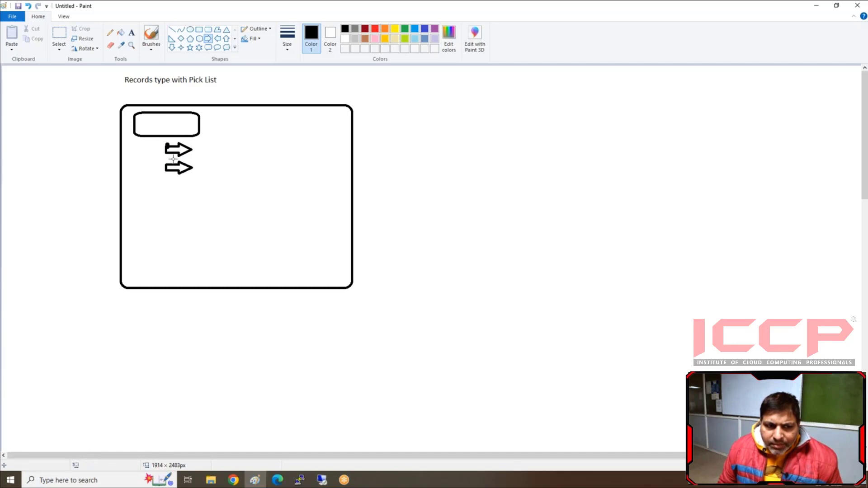
# Switch to Chrome and open login.salesforce.com
pyautogui.click(233, 481)
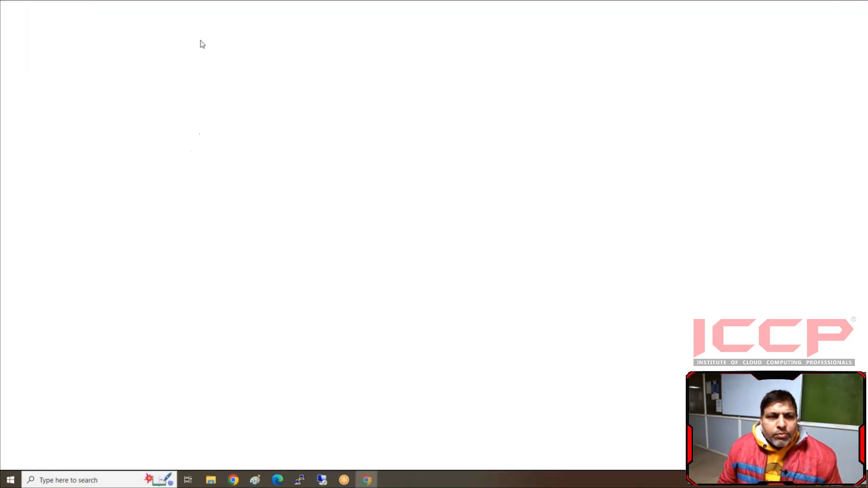
pyautogui.click(188, 23)
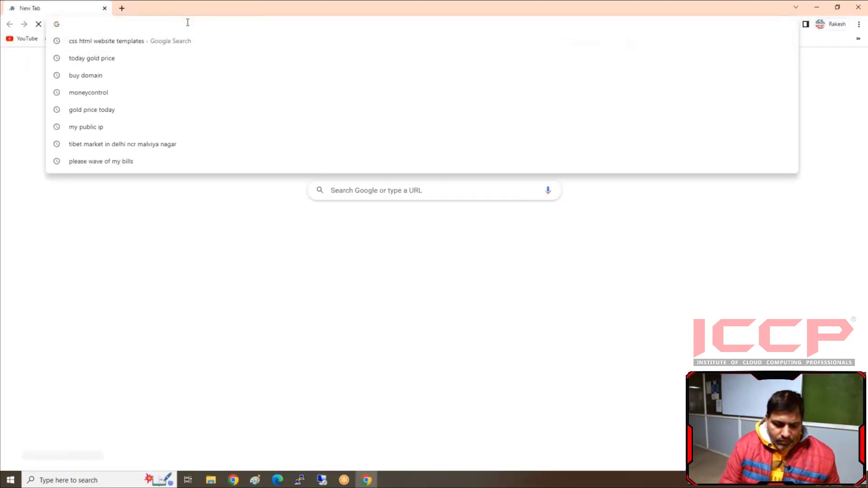
pyautogui.write('lo')
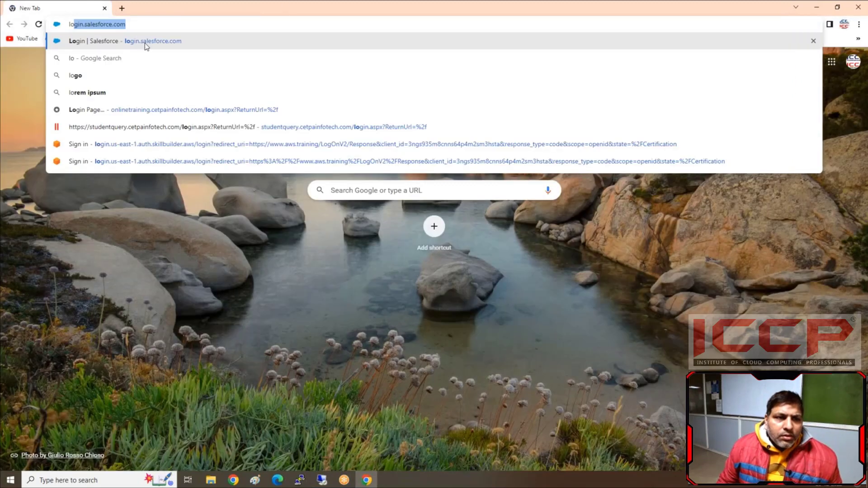
pyautogui.press('Return')
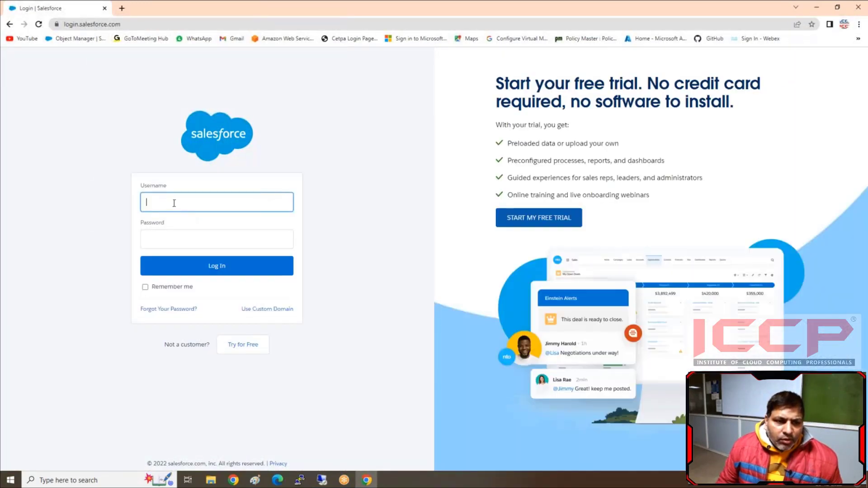
# Log in to Salesforce with the saved account username and the account password
pyautogui.click(174, 203)
pyautogui.click(205, 230)
pyautogui.click(197, 242)
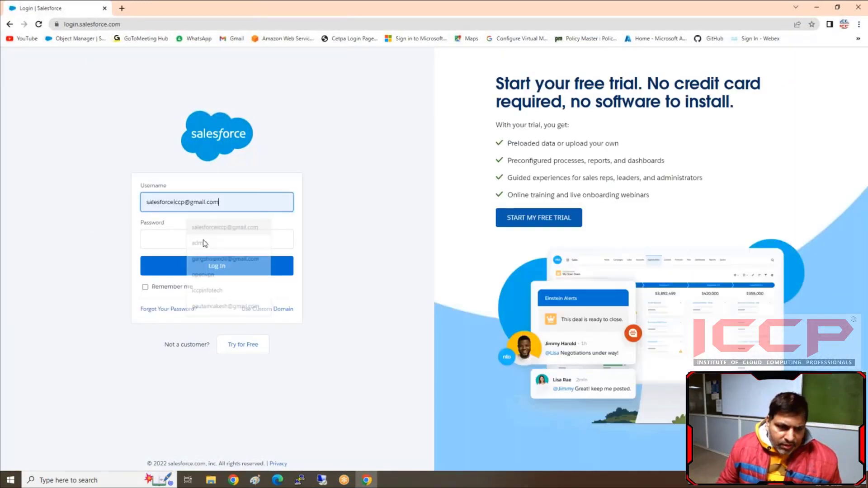
pyautogui.write('•')
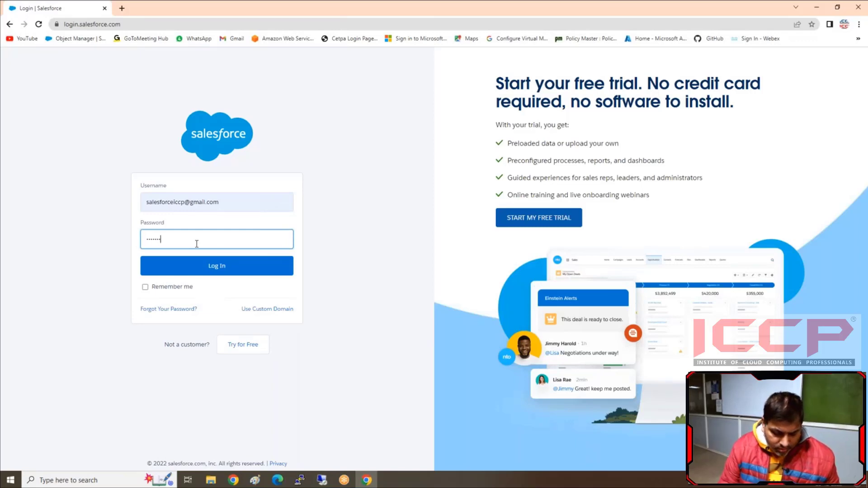
pyautogui.write('•••••••••••')
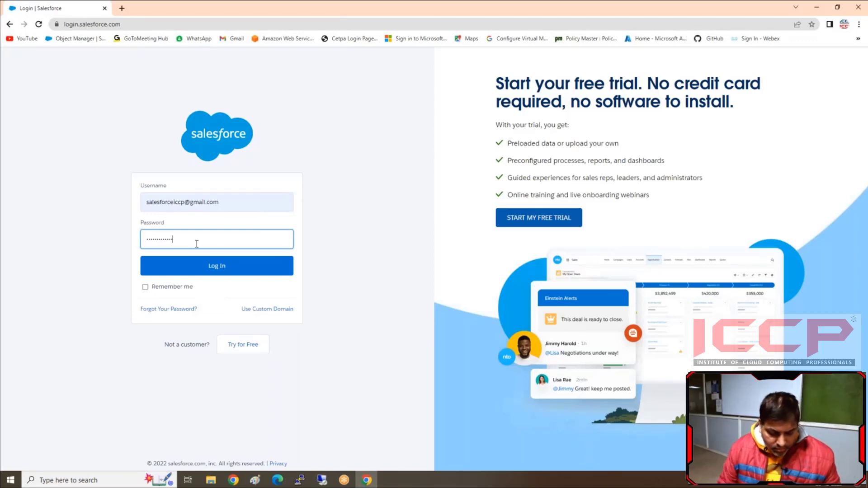
pyautogui.press('Return')
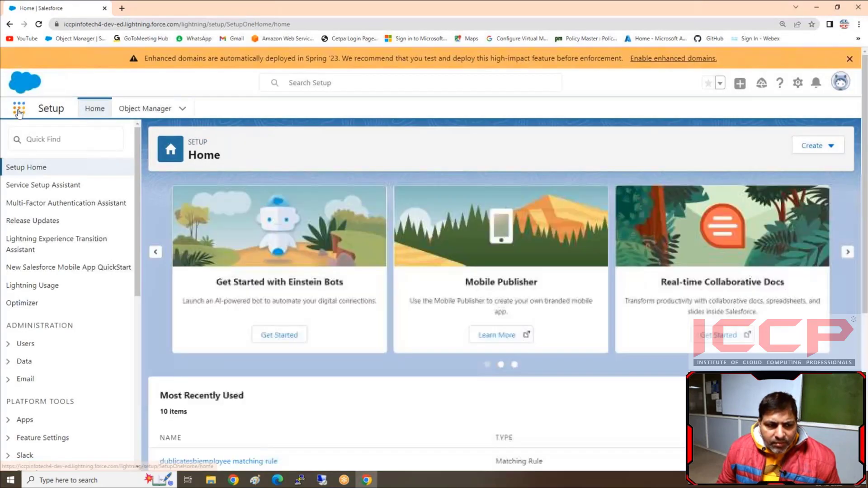
# Open SBI BANK APP from the full list of Salesforce apps
pyautogui.click(18, 111)
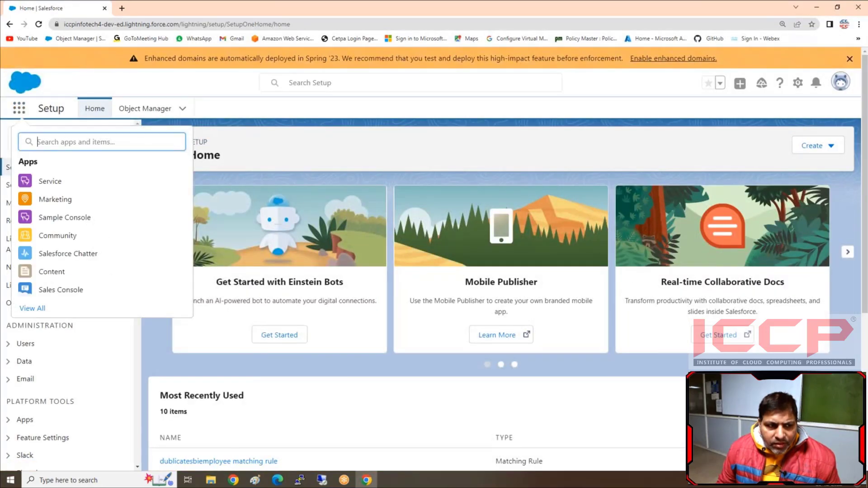
pyautogui.click(40, 307)
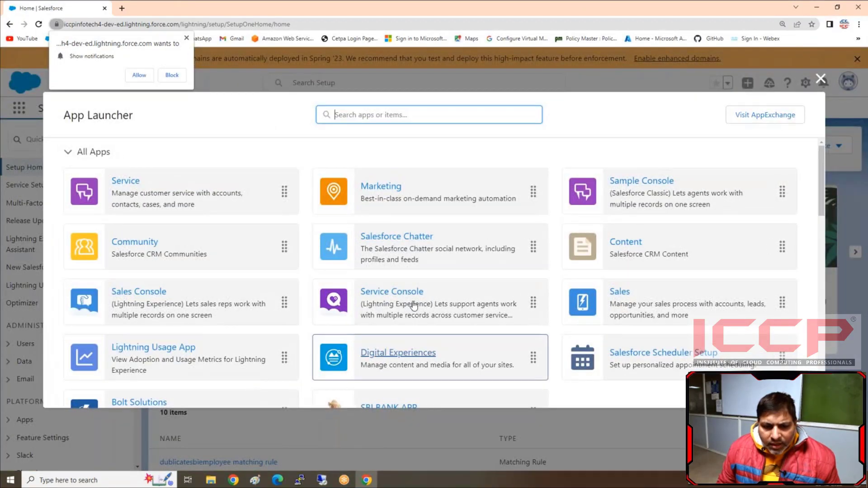
pyautogui.scroll(-2, 414, 307)
pyautogui.click(340, 302)
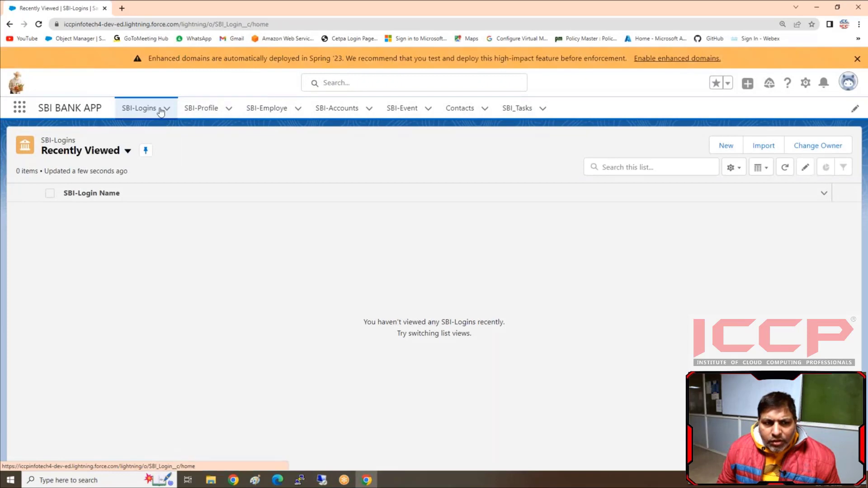
# Examine the record types offered for a new SBI-Login record, and close the form without creating one
pyautogui.click(161, 111)
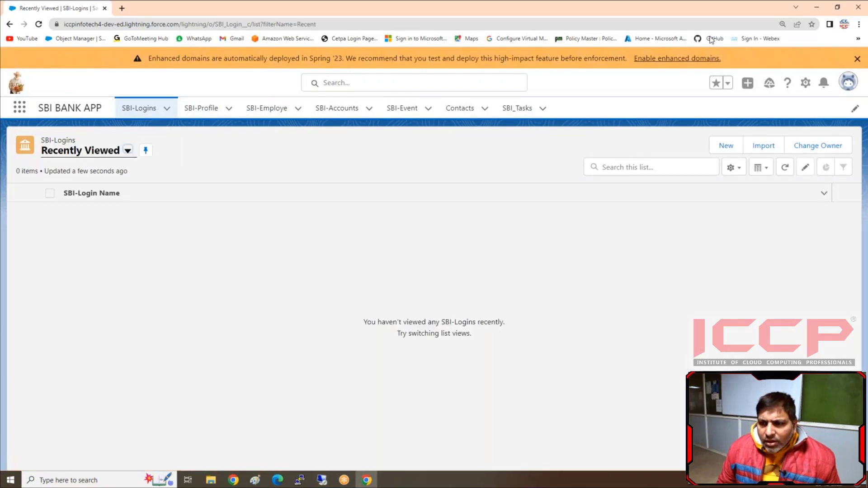
pyautogui.click(726, 145)
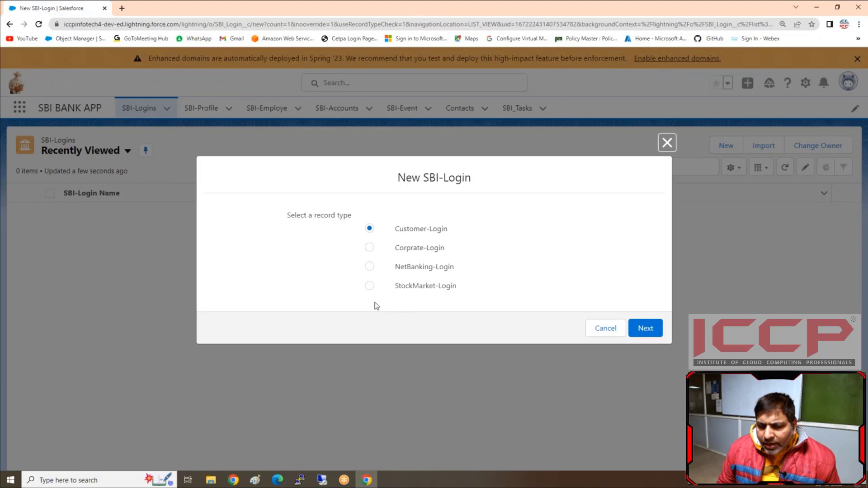
pyautogui.click(667, 142)
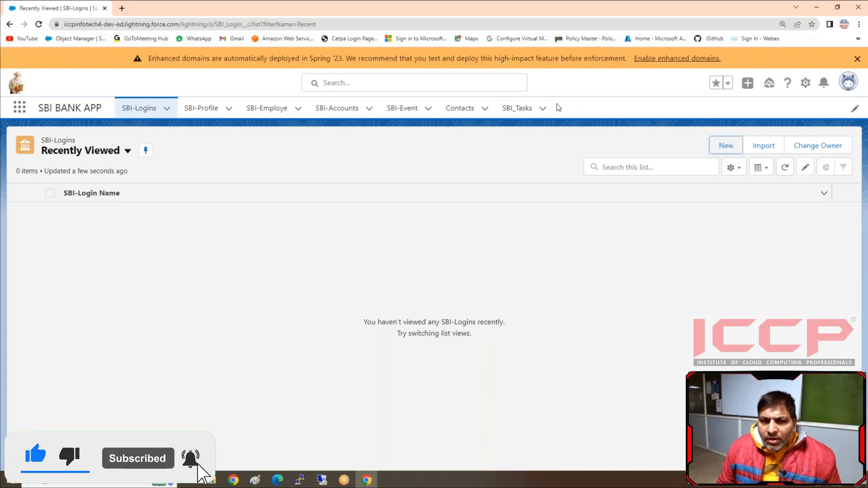
# Switch to Paint and label the first arrow "Delhi", leaving a blank line below the text
pyautogui.click(263, 484)
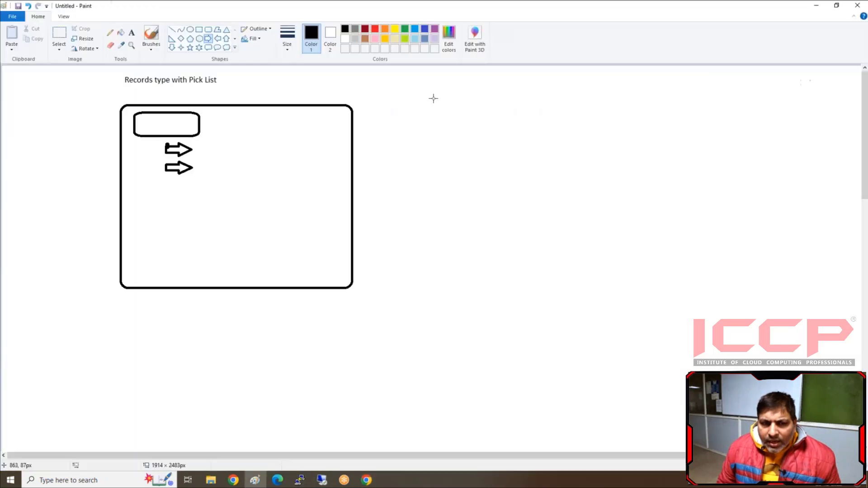
pyautogui.click(209, 30)
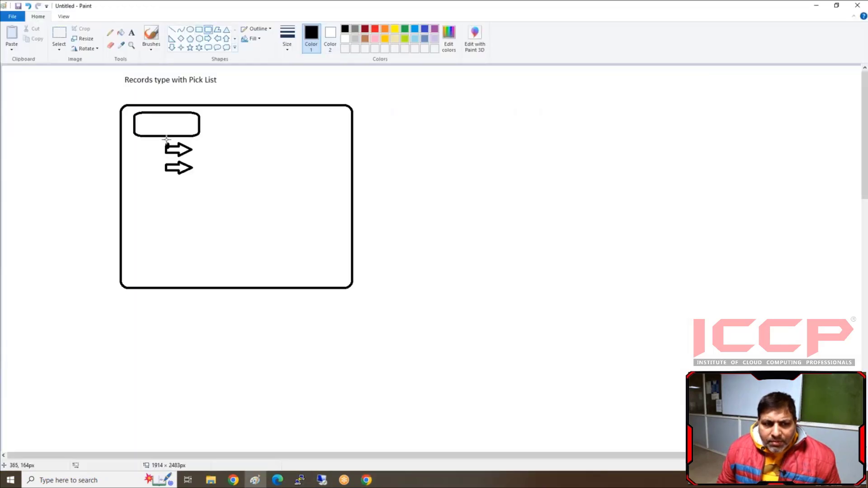
pyautogui.click(132, 32)
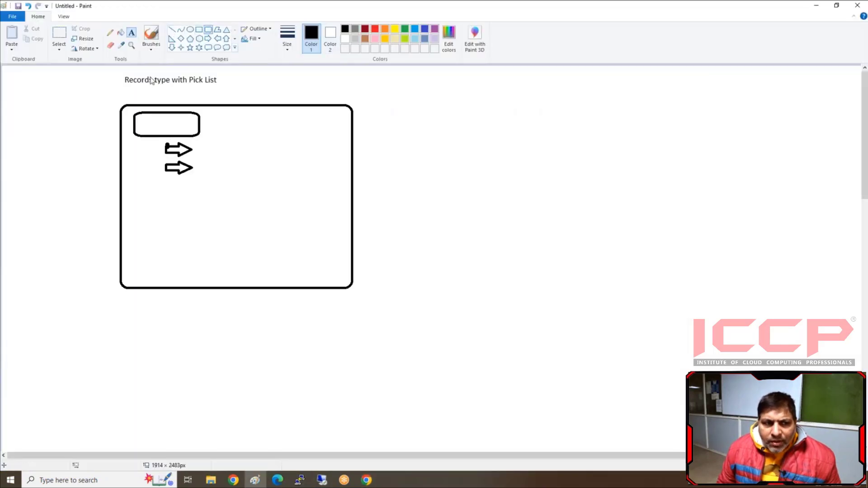
pyautogui.click(197, 148)
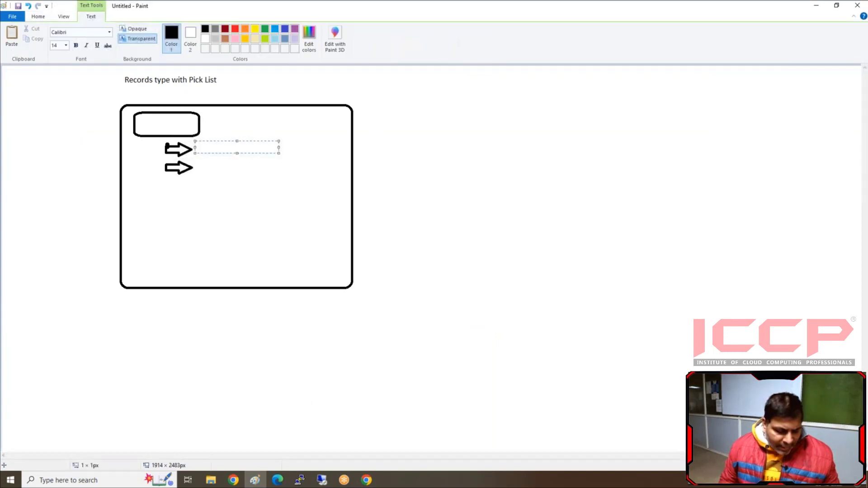
pyautogui.write('Delhi')
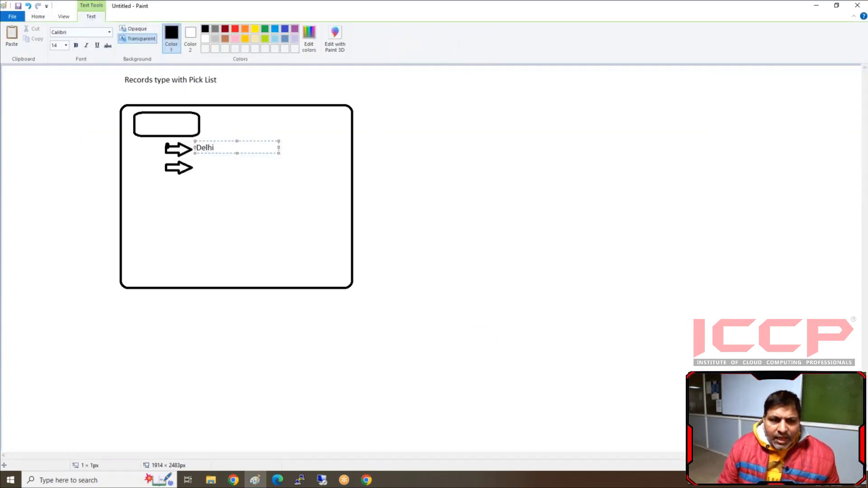
pyautogui.press('Return')
pyautogui.press('Return')
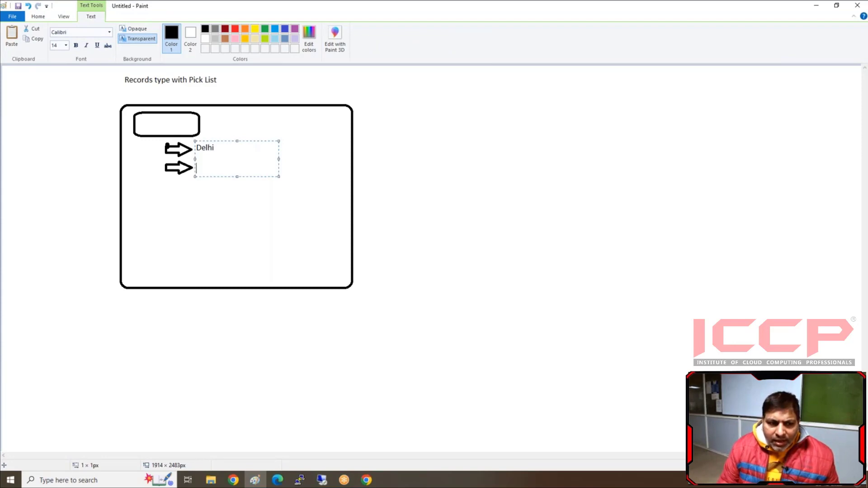
# Add "Mumbai", "Up" and "Mar" below "Delhi" in the same text block, separated by blank lines
pyautogui.write('Mumba')
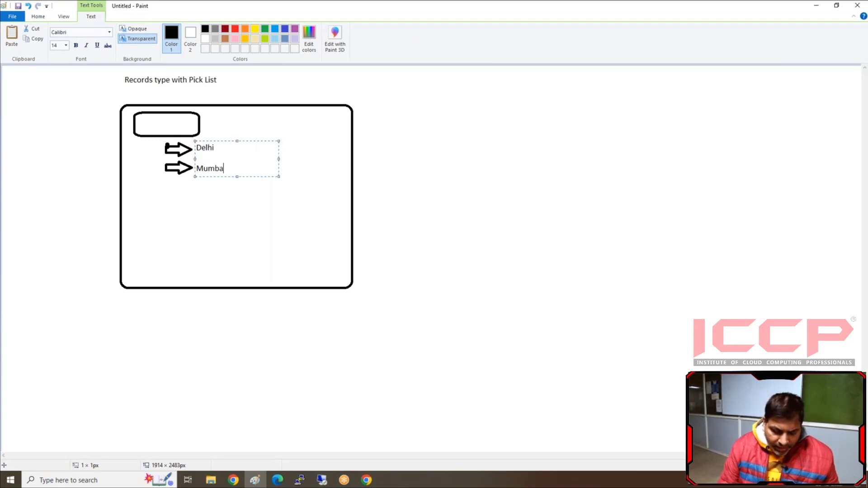
pyautogui.write('i')
pyautogui.press('Return')
pyautogui.press('Return')
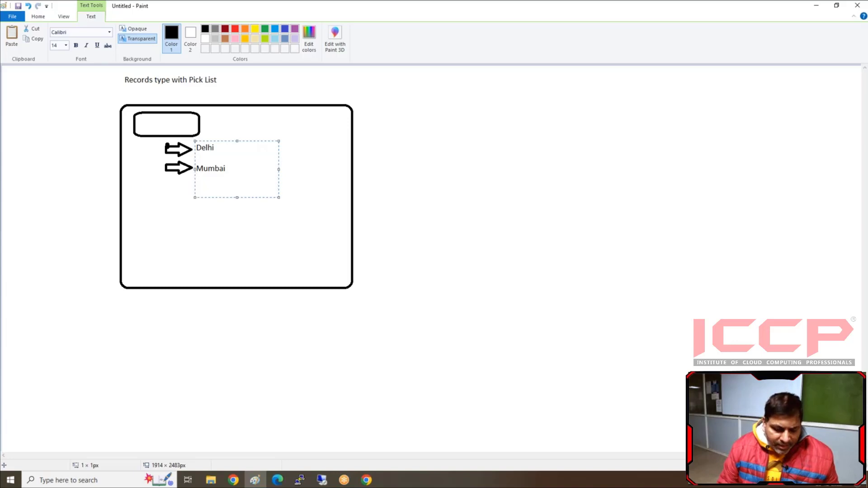
pyautogui.write('Up')
pyautogui.press('Return')
pyautogui.press('Return')
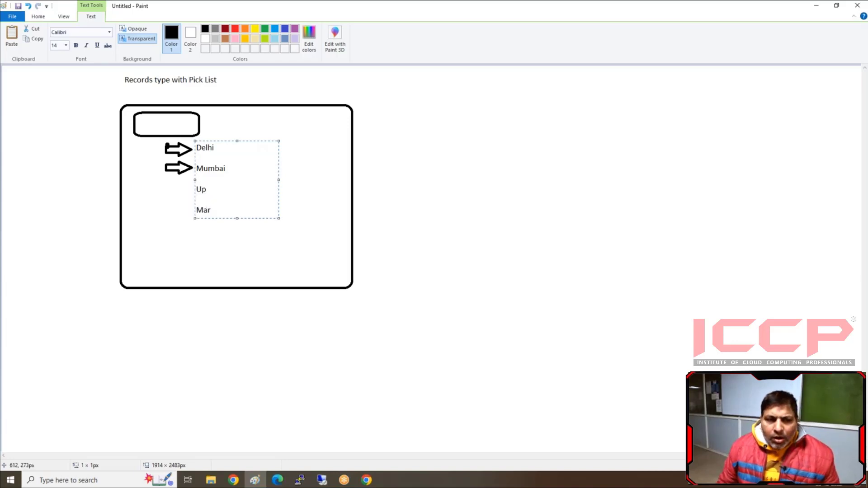
pyautogui.click(309, 161)
# Draw a right arrow about 65 × 29 px just after the word "Delhi"
pyautogui.click(208, 39)
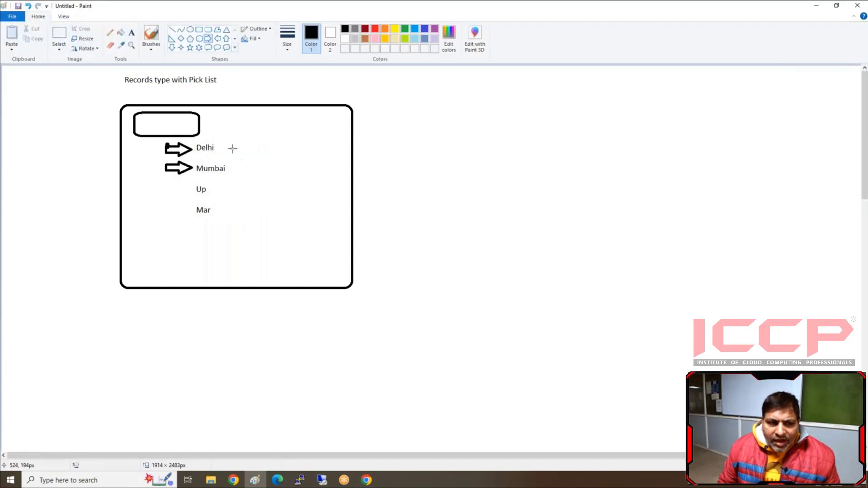
pyautogui.moveTo(220, 145); pyautogui.dragTo(249, 158)
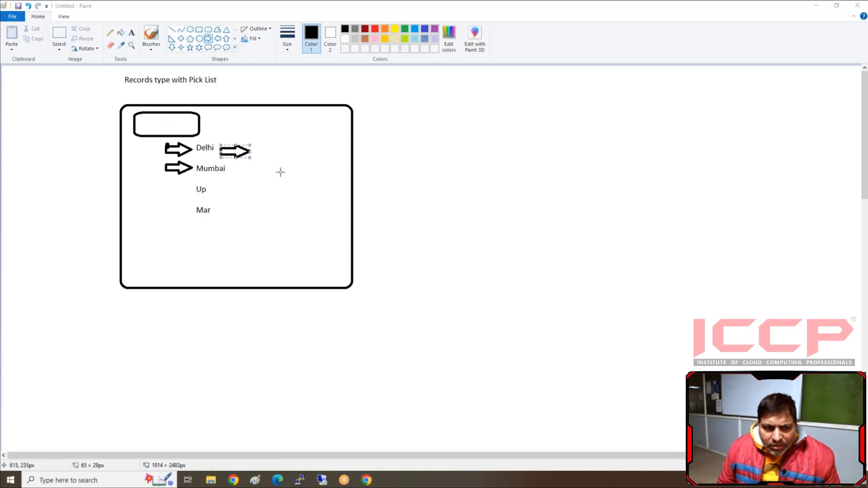
pyautogui.click(278, 130)
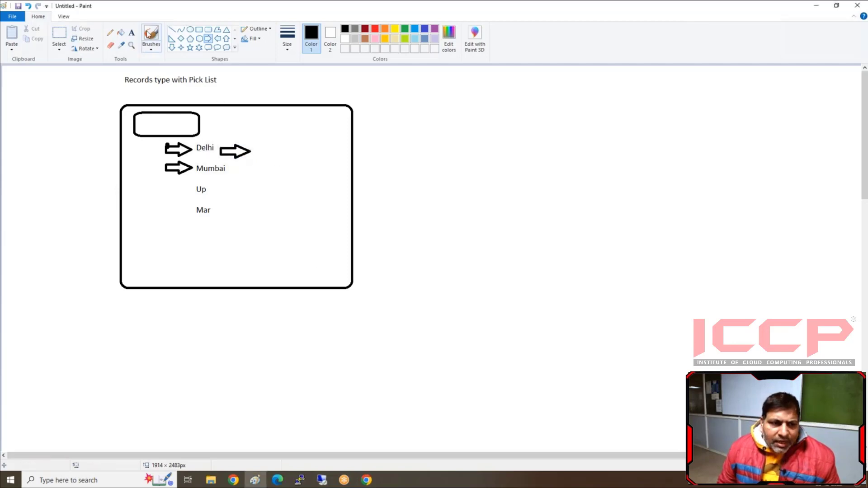
# Brush a dark red line from the title down through the small box and along "Delhi" to the arrow after it
pyautogui.click(365, 29)
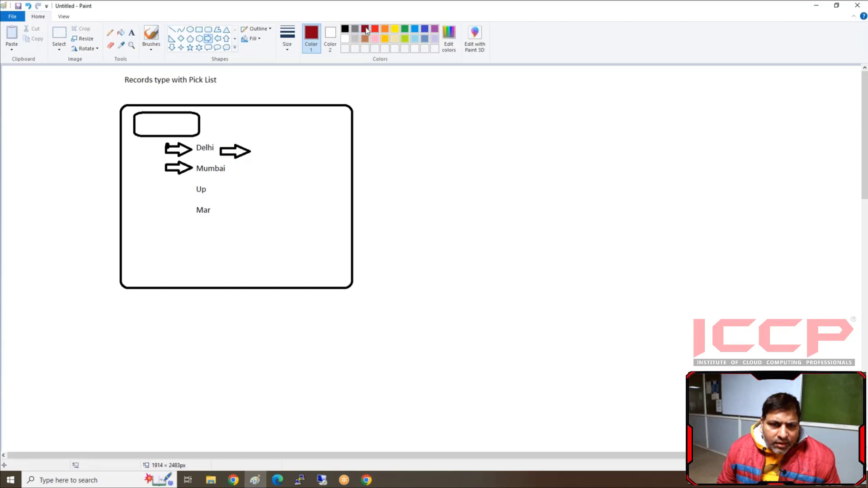
pyautogui.click(151, 34)
pyautogui.moveTo(164, 88)
pyautogui.mouseDown()
pyautogui.moveTo(168, 147)
pyautogui.moveTo(220, 156)
pyautogui.mouseUp()
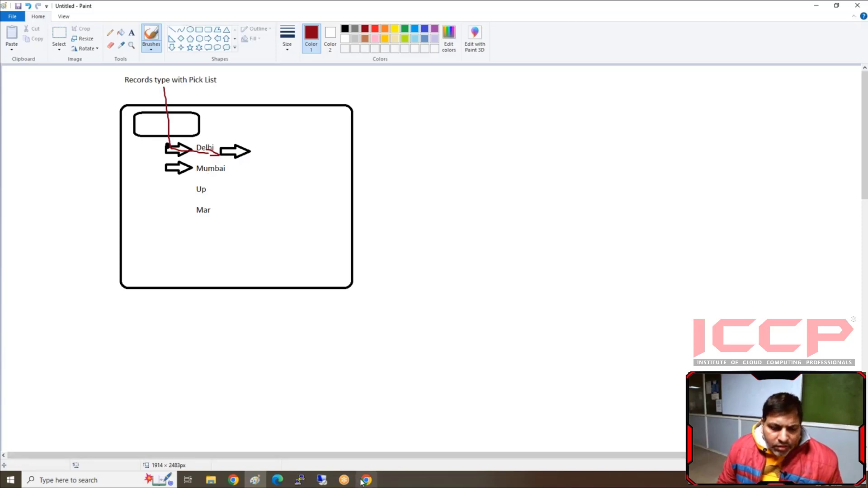
# Switch to the Salesforce window in Chrome and start a new custom object from the Object Manager in Setup
pyautogui.moveTo(365, 481)
pyautogui.click(367, 434)
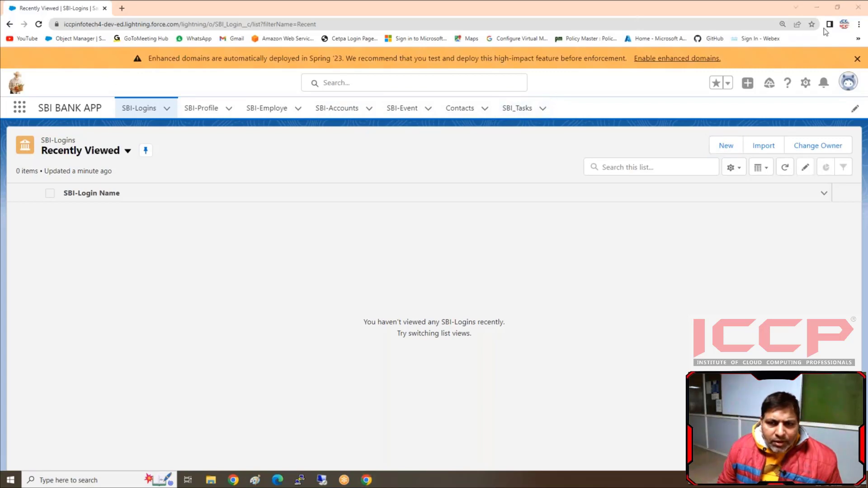
pyautogui.click(805, 83)
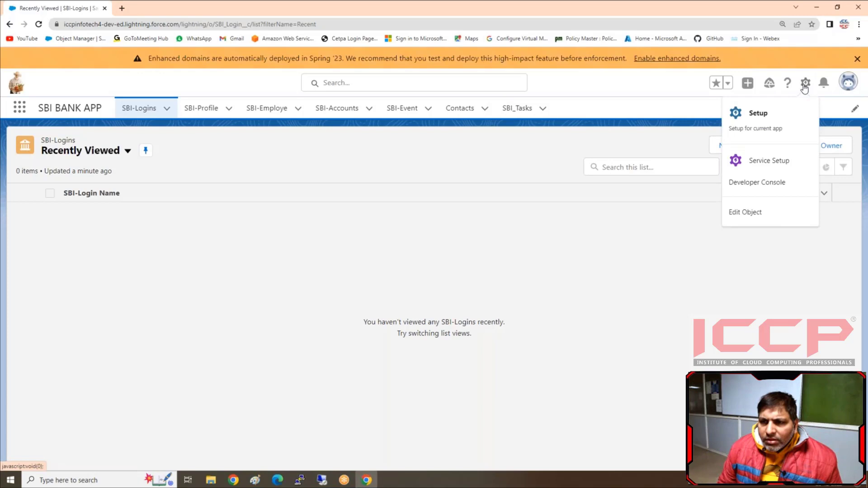
pyautogui.click(760, 113)
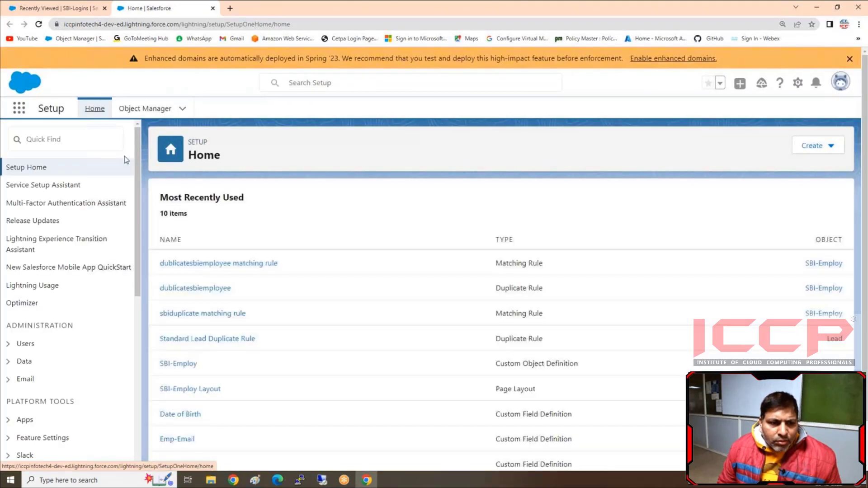
pyautogui.click(154, 110)
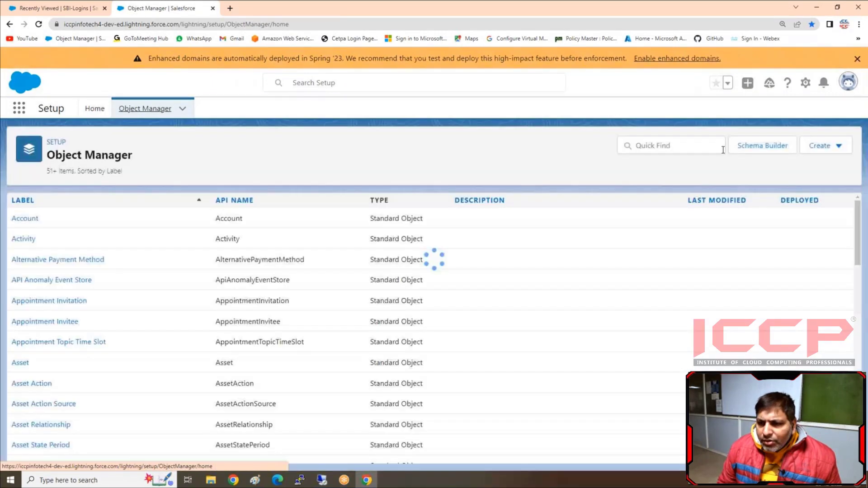
pyautogui.click(830, 146)
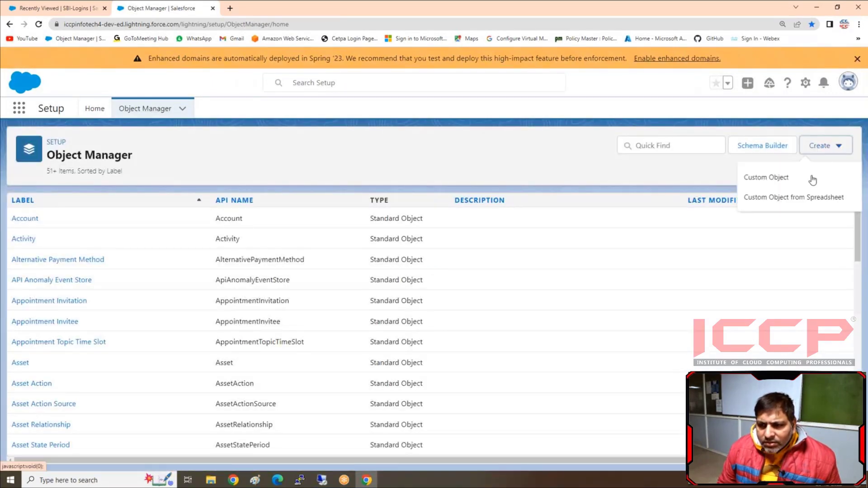
pyautogui.click(778, 181)
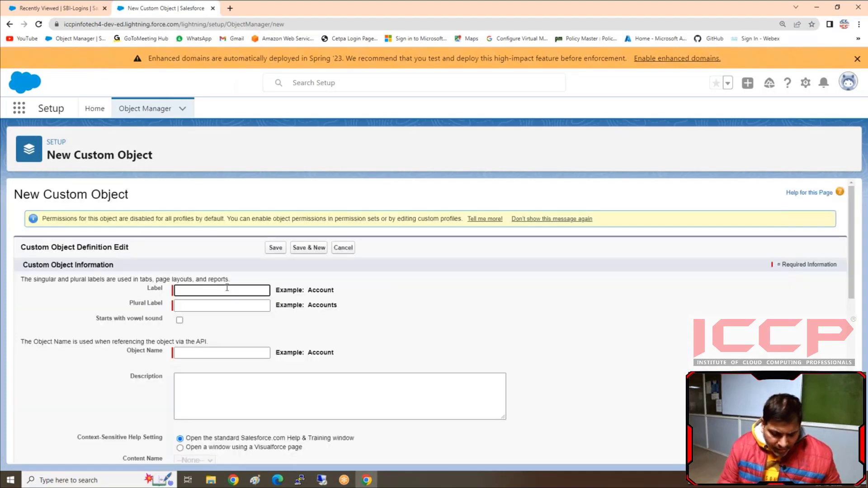
# Label the custom object "SBI-Branches" and try to save it with the plural label left empty
pyautogui.write('SBI')
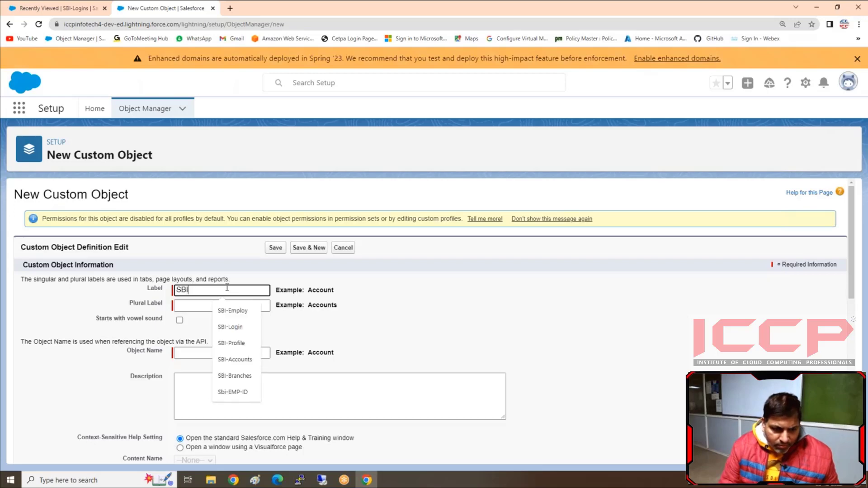
pyautogui.write('-Br')
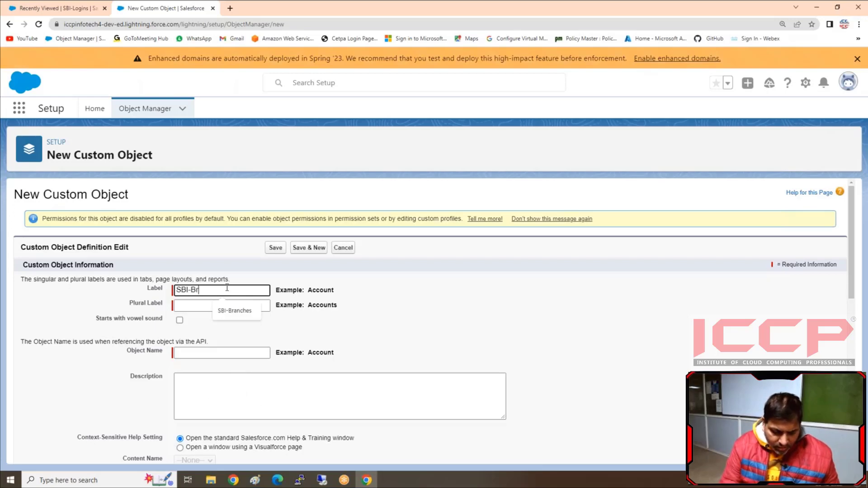
pyautogui.write('anches')
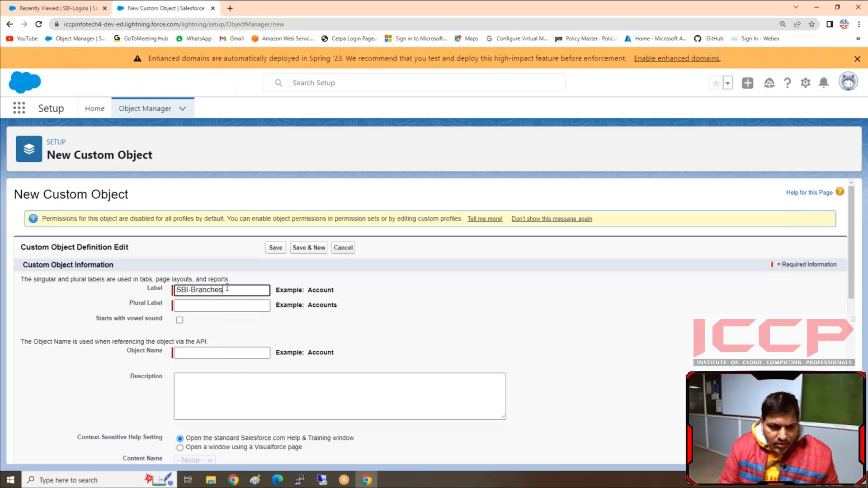
pyautogui.click(211, 304)
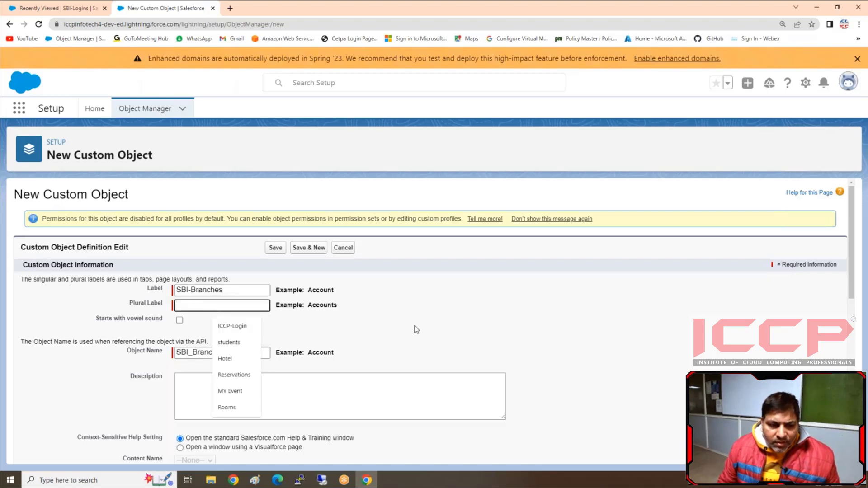
pyautogui.scroll(-3, 417, 328)
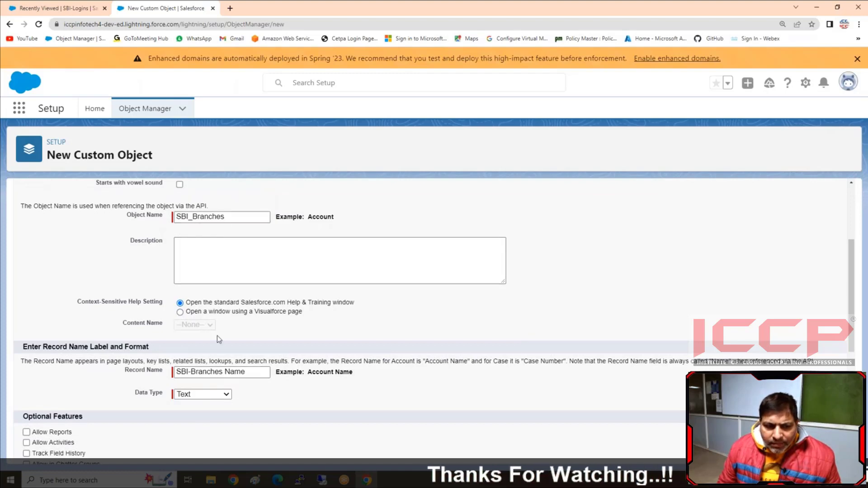
pyautogui.scroll(-1, 219, 339)
pyautogui.scroll(-5, 218, 339)
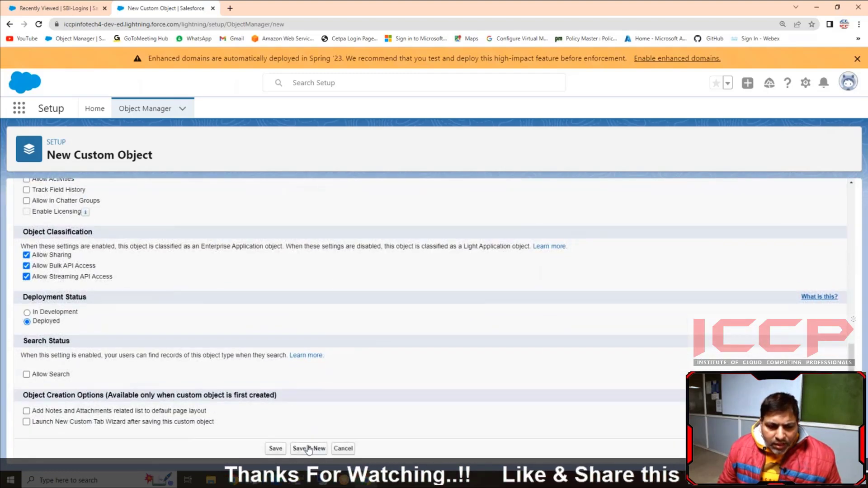
pyautogui.click(274, 449)
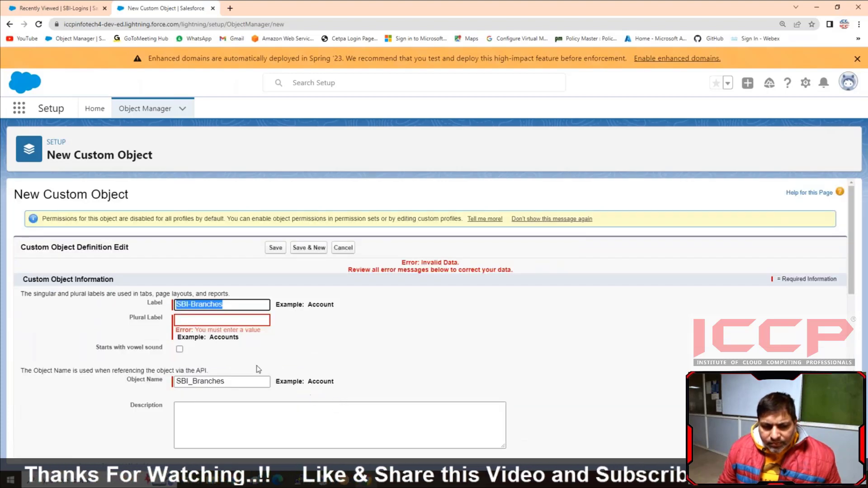
# Copy the object's label into the plural label and change its hyphen to an underscore, giving "SBI_Branches"
pyautogui.click(210, 321)
pyautogui.moveTo(227, 305); pyautogui.dragTo(148, 306)
pyautogui.hotkey('ctrl', 'c')
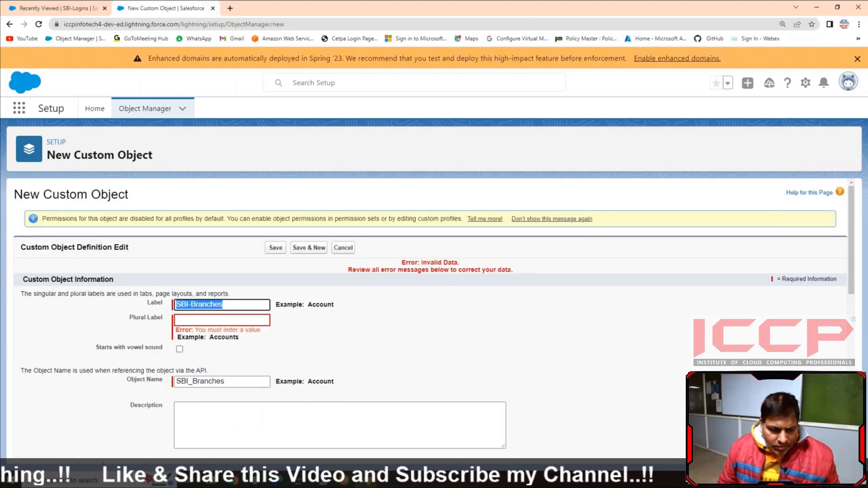
pyautogui.click(187, 320)
pyautogui.hotkey('ctrl', 'v')
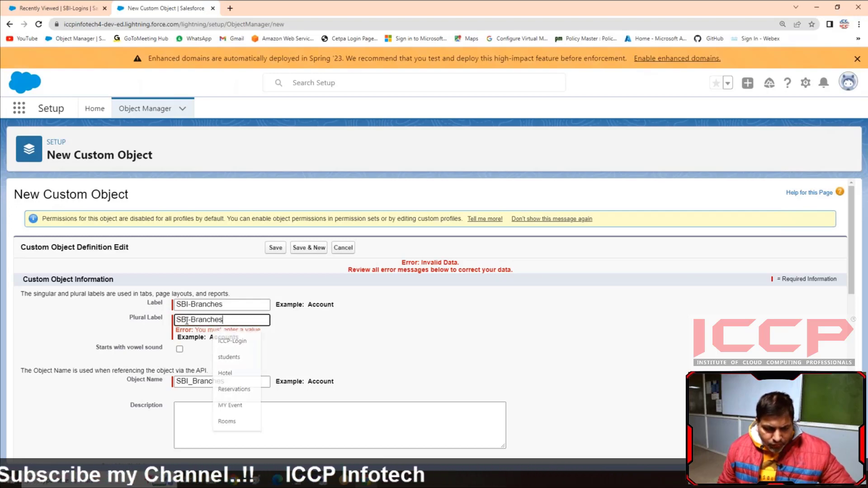
pyautogui.click(195, 321)
pyautogui.press('BackSpace')
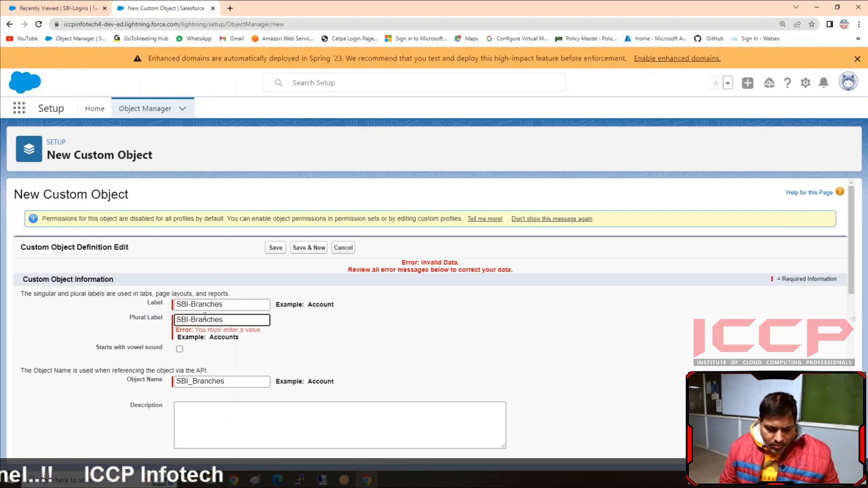
pyautogui.write('_')
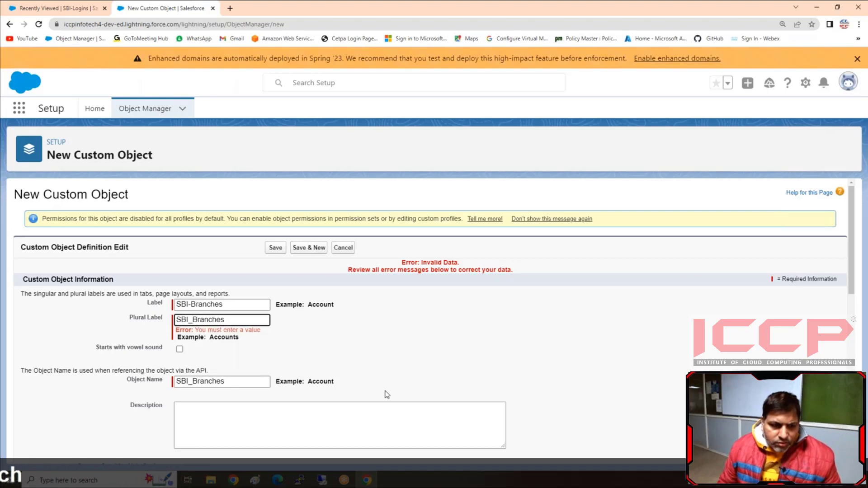
# Enable launching the New Custom Tab Wizard after saving, and save the custom object
pyautogui.scroll(-3, 347, 377)
pyautogui.scroll(-6, 346, 377)
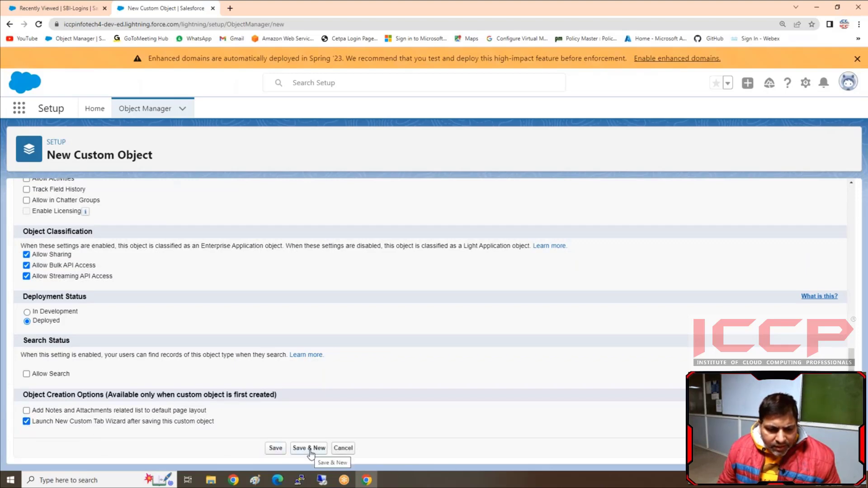
pyautogui.click(276, 450)
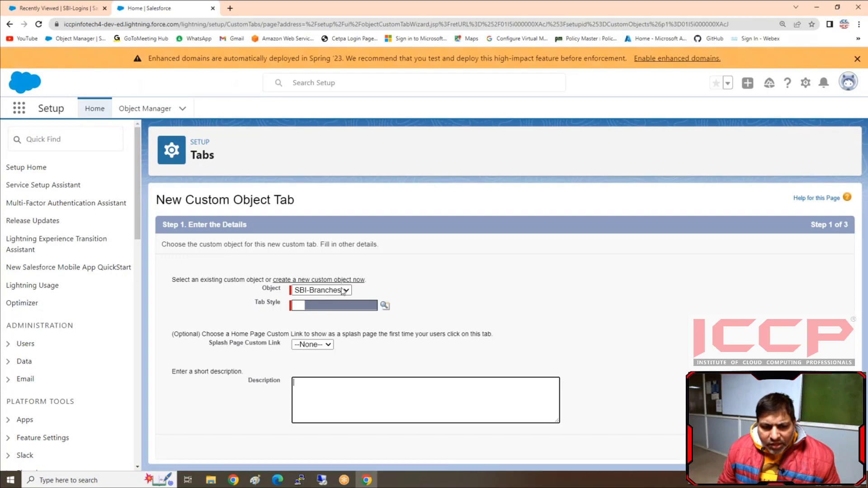
# Create the SBI-Branches tab with the Cell phone style, Default On visibility for all profiles, and all custom apps included
pyautogui.click(385, 306)
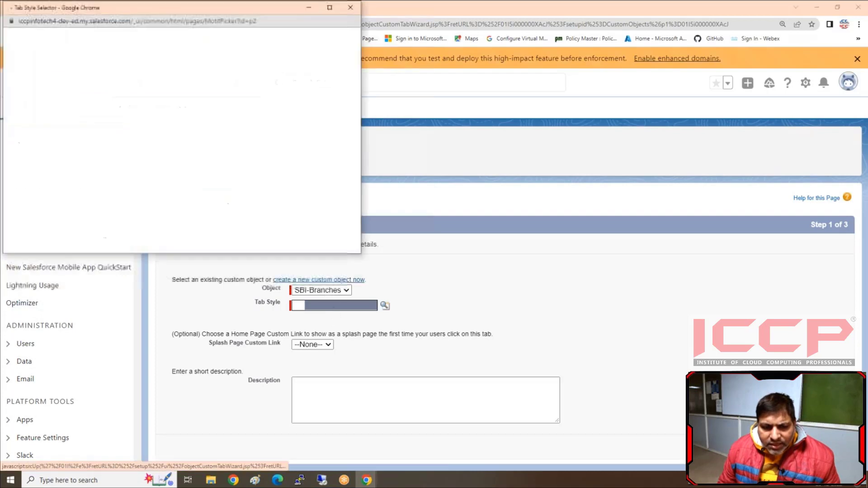
pyautogui.click(52, 123)
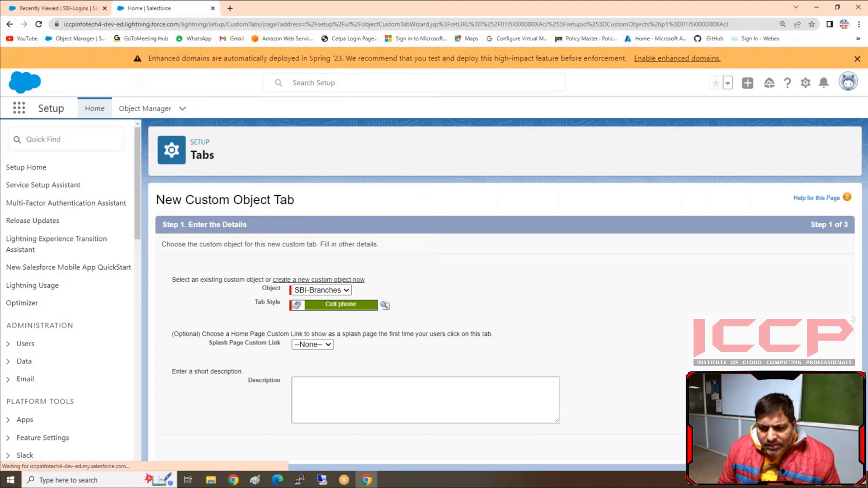
pyautogui.scroll(-2, 613, 257)
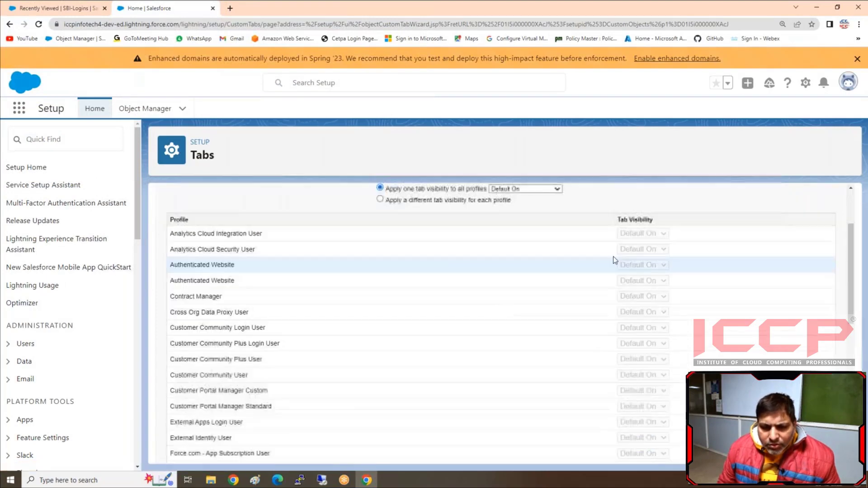
pyautogui.scroll(-8, 637, 344)
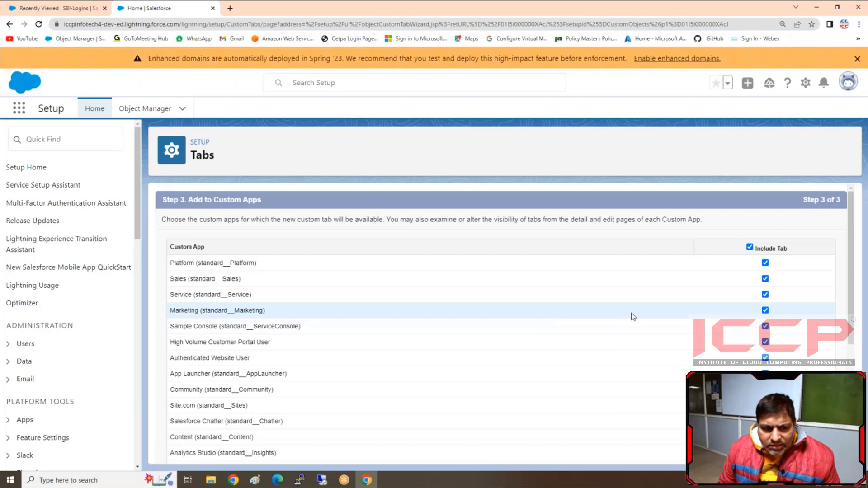
pyautogui.scroll(-5, 631, 313)
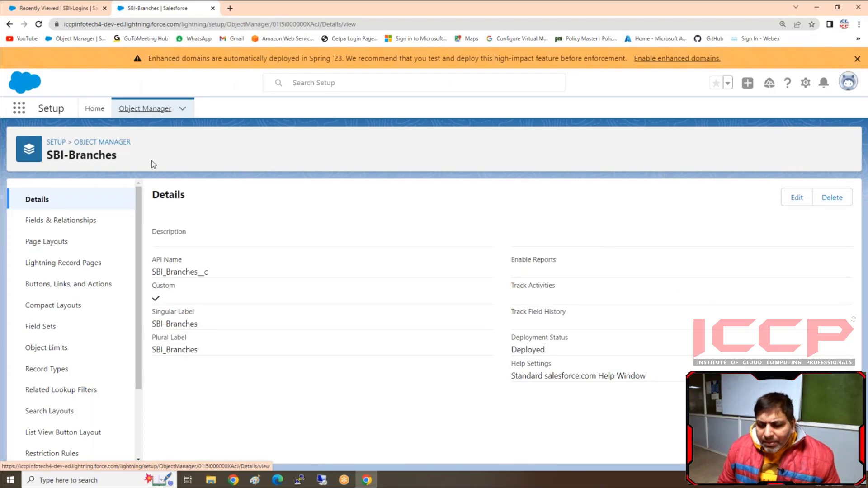
# Start a new custom field on the SBI-Branches object with the Picklist data type and continue to its details
pyautogui.click(57, 220)
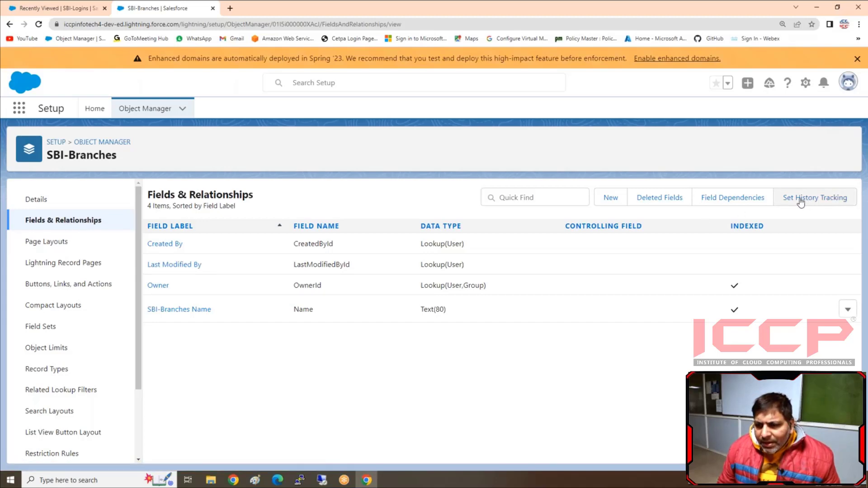
pyautogui.click(611, 198)
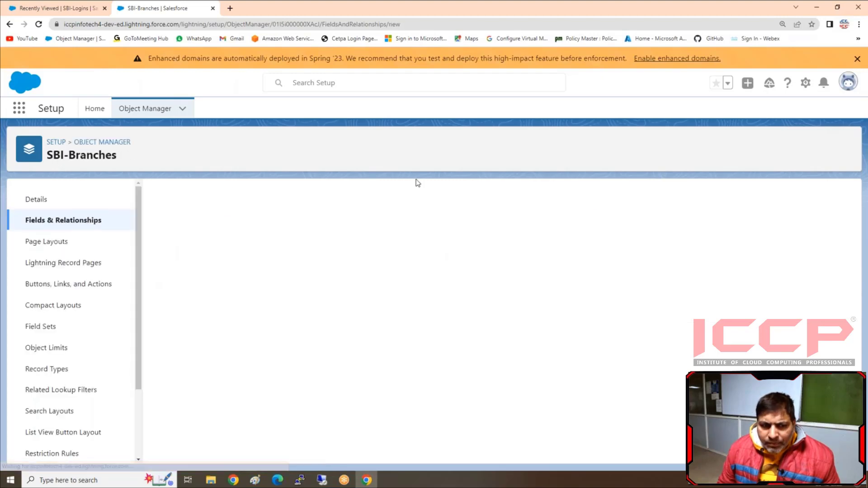
pyautogui.scroll(-1, 273, 314)
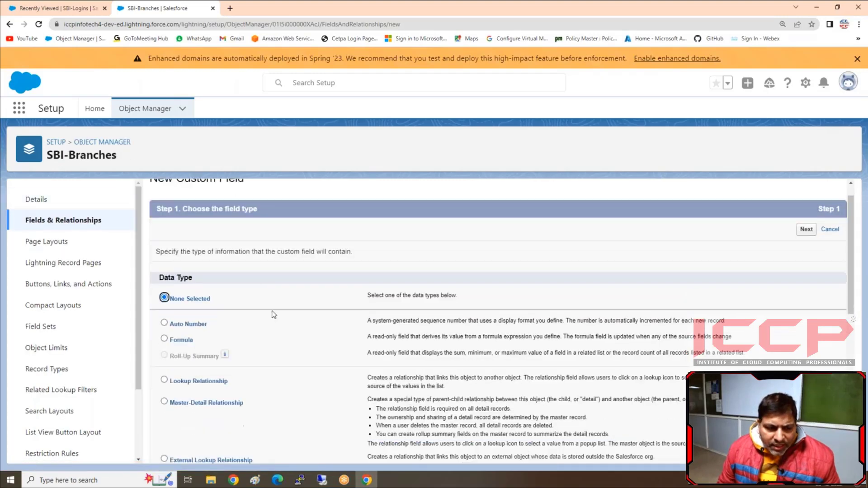
pyautogui.scroll(-3, 274, 315)
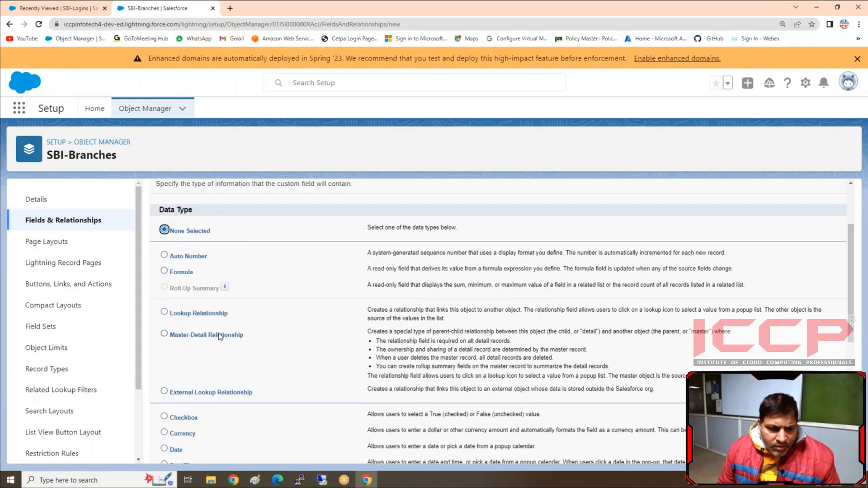
pyautogui.scroll(-5, 219, 334)
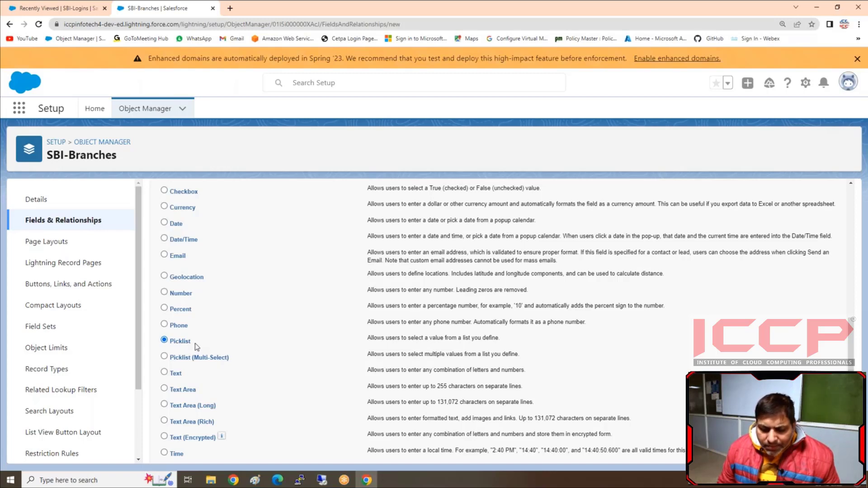
pyautogui.scroll(-1, 356, 332)
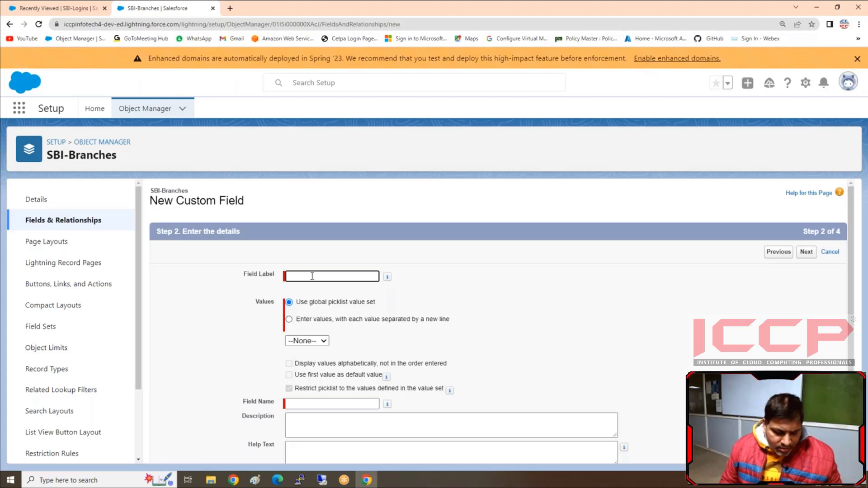
# Label the picklist field "Branches" and choose to enter its values manually, each separated by a new line
pyautogui.write('Bra')
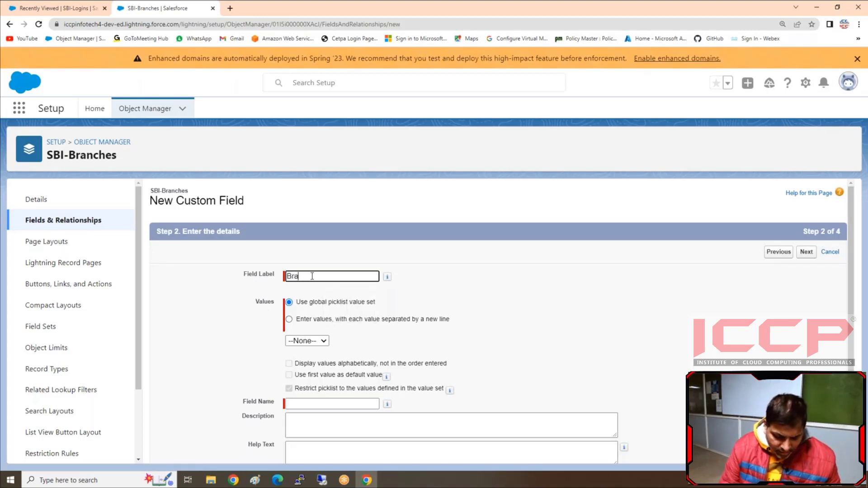
pyautogui.write('nches')
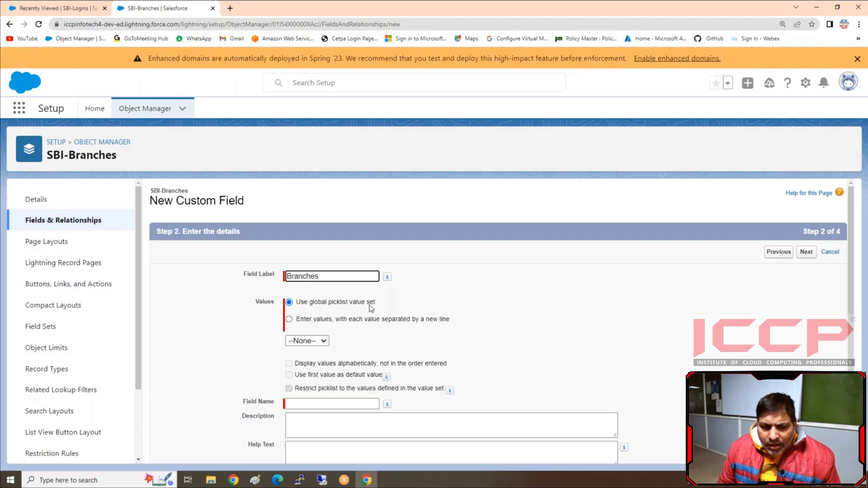
pyautogui.click(314, 342)
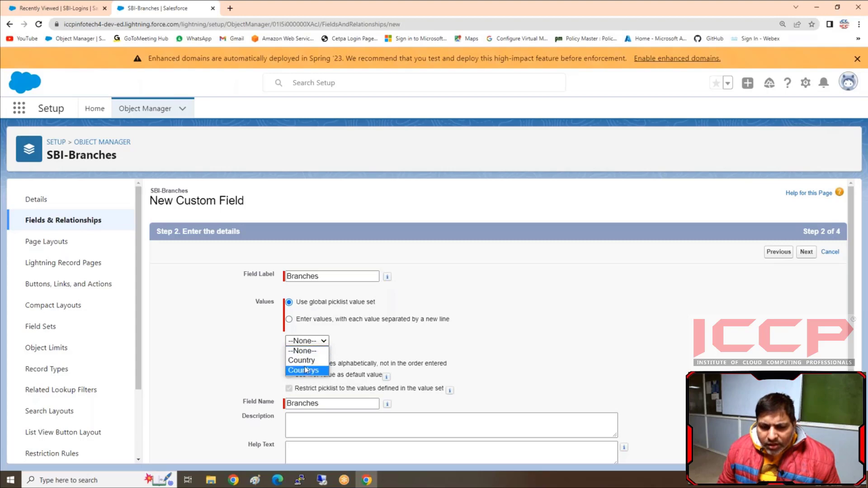
pyautogui.click(370, 341)
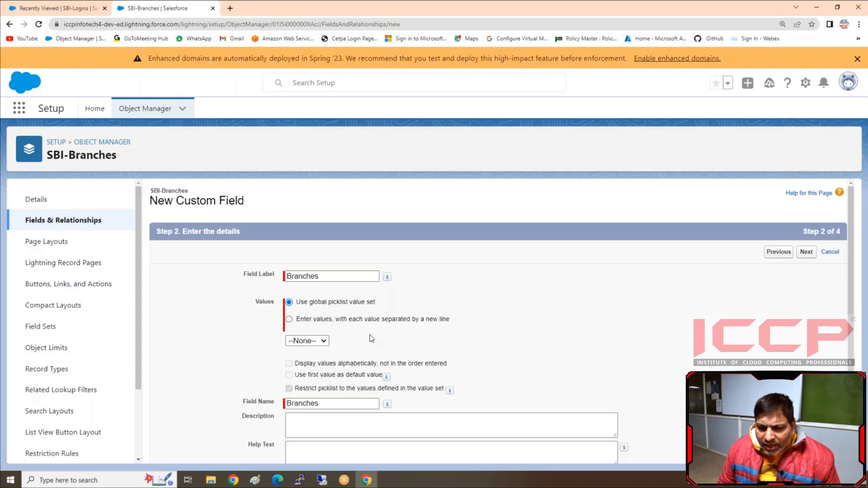
pyautogui.click(314, 320)
pyautogui.scroll(-1, 312, 321)
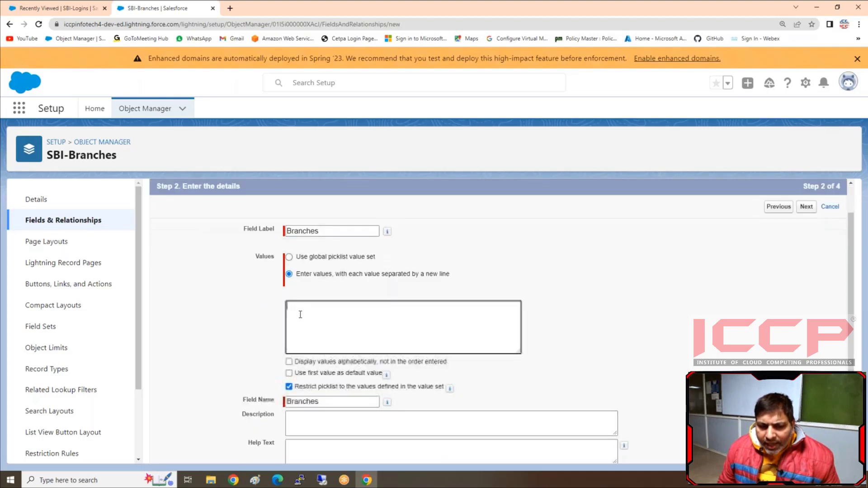
# Enter South Delhi, North Delhi, West Delhi and East Delhi as values for the Branches picklist, one per line
pyautogui.click(304, 313)
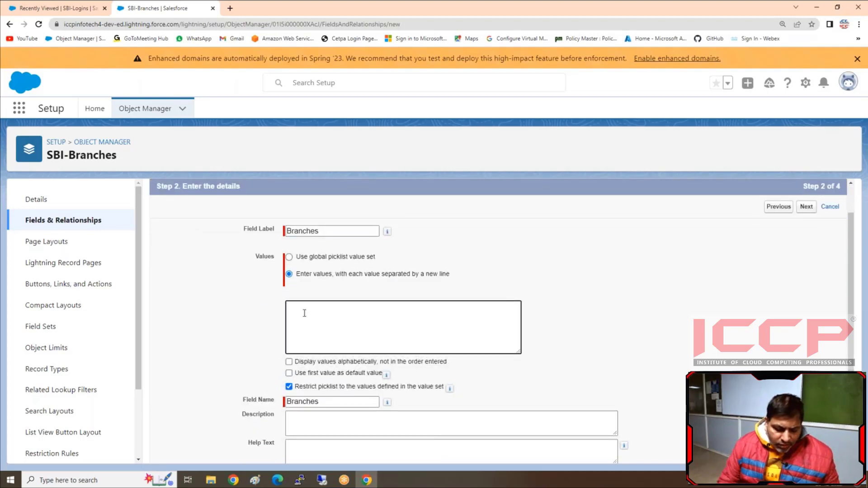
pyautogui.write('S')
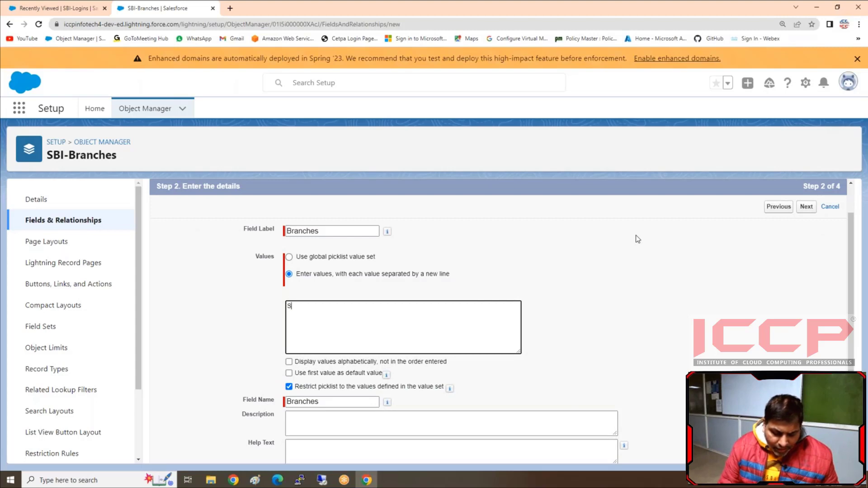
pyautogui.write('outh Delhi')
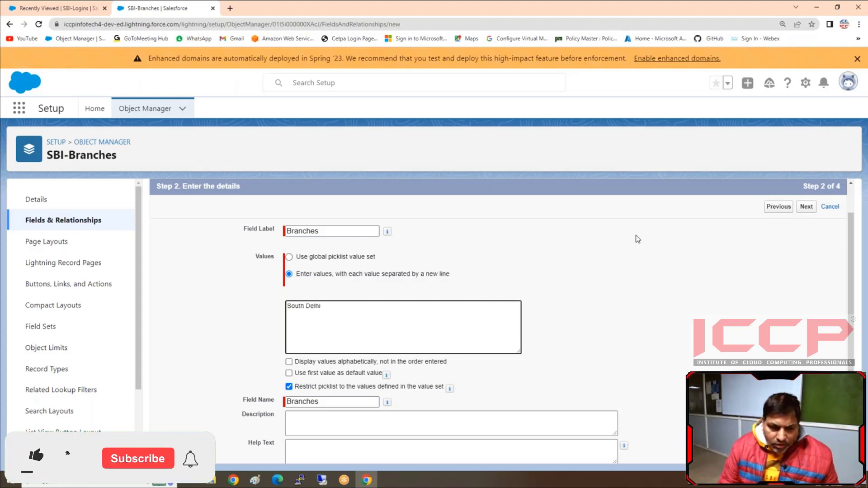
pyautogui.press('Return')
pyautogui.write('No')
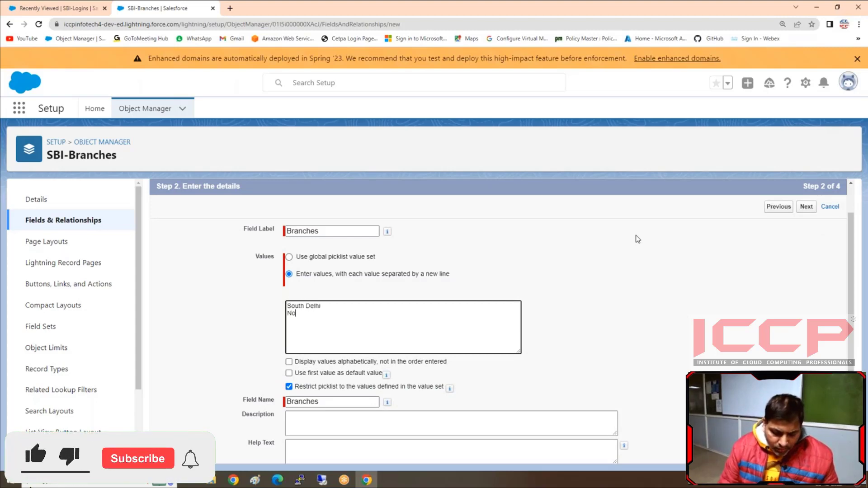
pyautogui.write('rth Delhi')
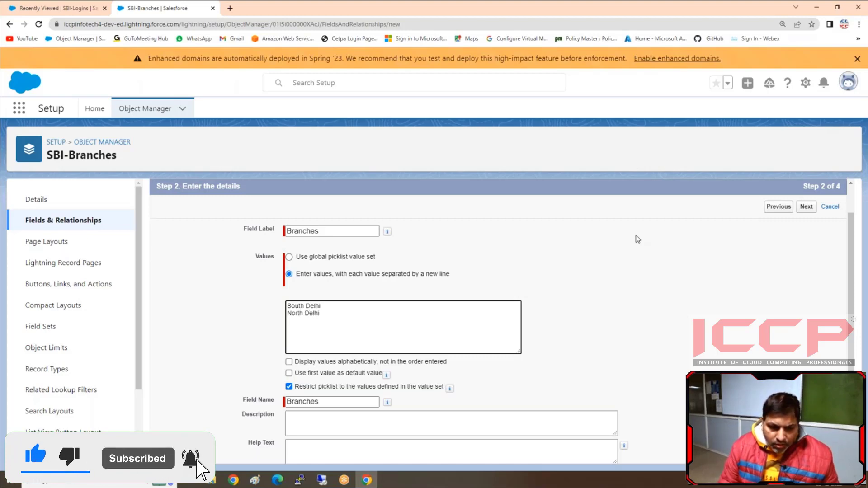
pyautogui.press('Return')
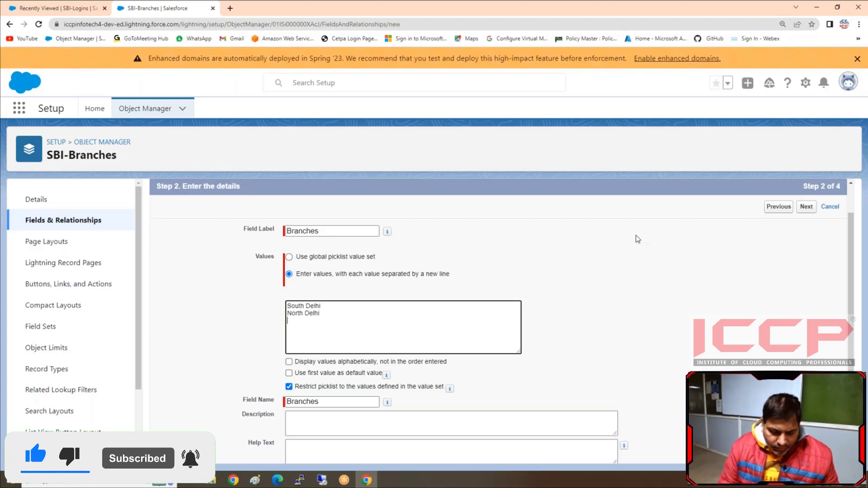
pyautogui.write('West Del')
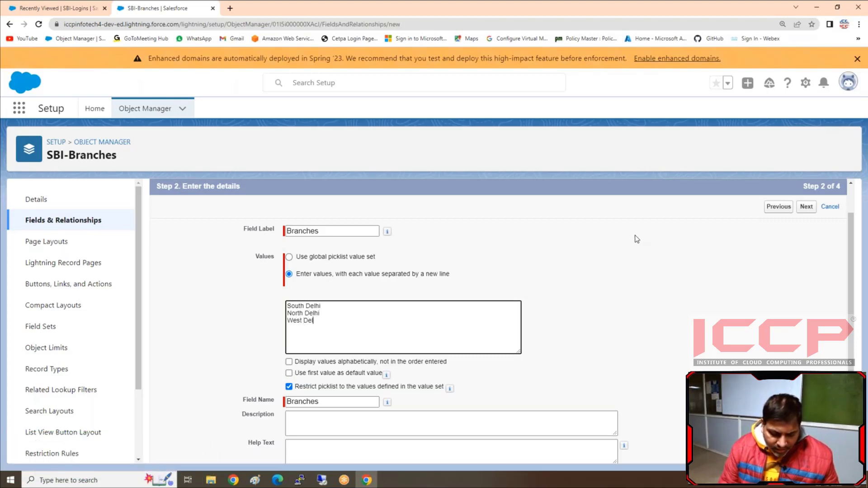
pyautogui.write('hi')
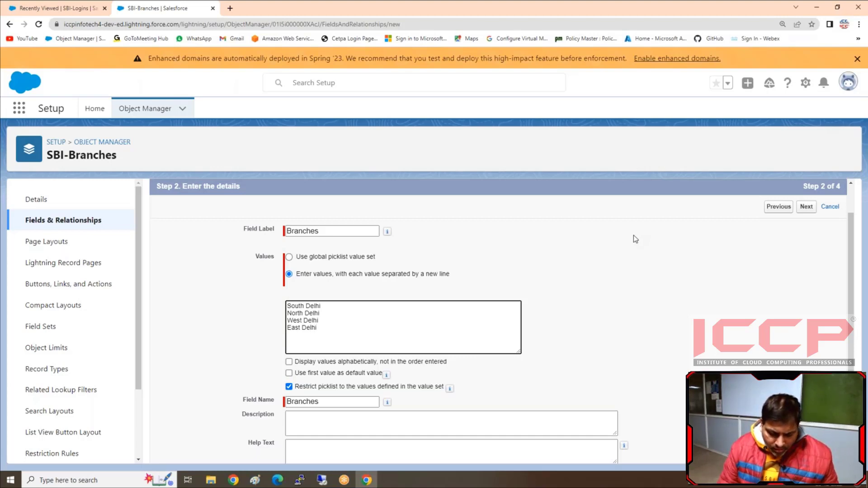
# Add South Mumbai, East Mumbai, Agra, West UP and South UP to the Branches picklist values, one per line
pyautogui.write('h Mumbai')
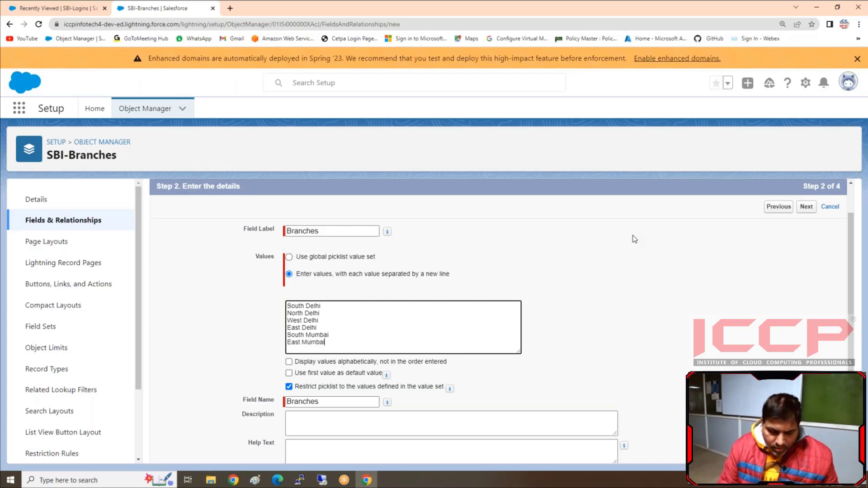
pyautogui.press('Return')
pyautogui.write('Wes')
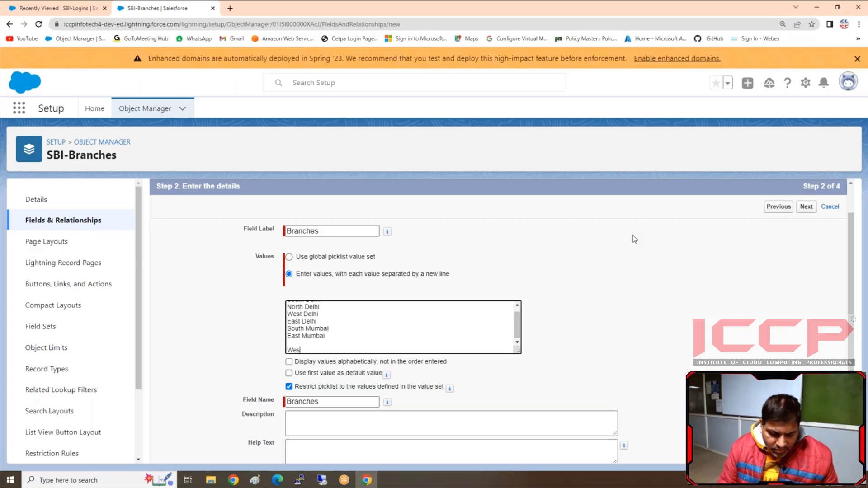
pyautogui.write('t UP')
pyautogui.press('Return')
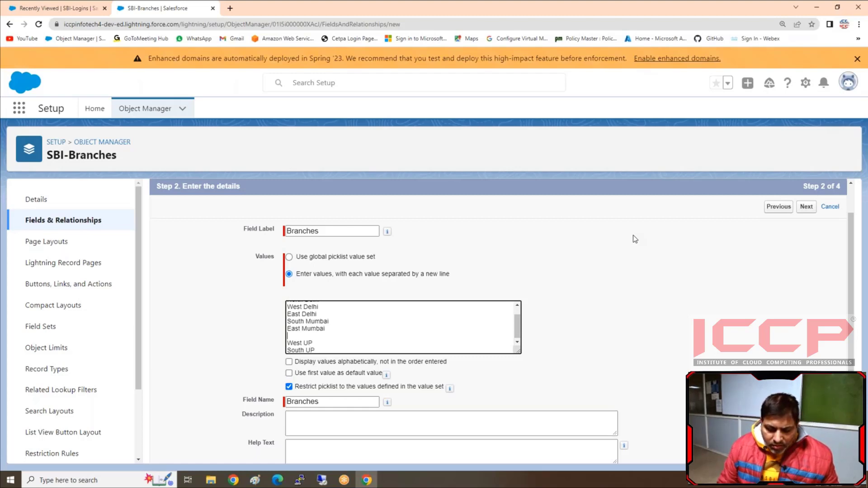
pyautogui.write('gra')
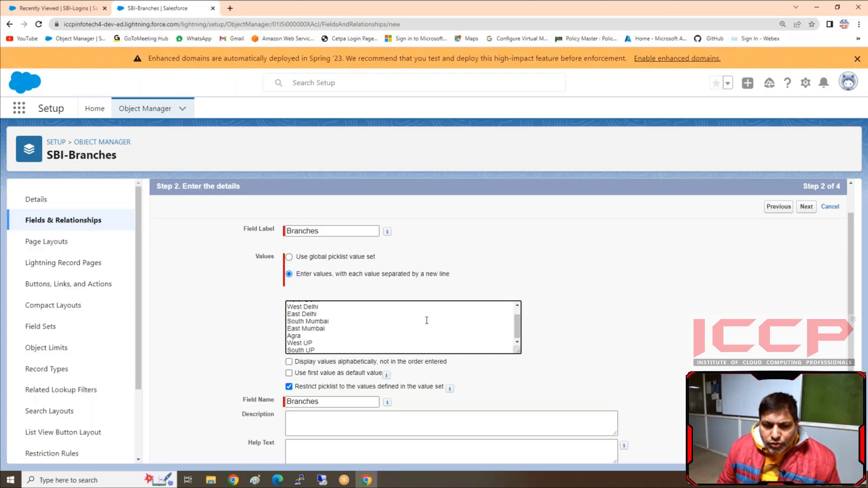
# Use the first value as the default, require a value to save a record, and save the Branches field with the preset field-level security and page layouts
pyautogui.scroll(-1, 348, 317)
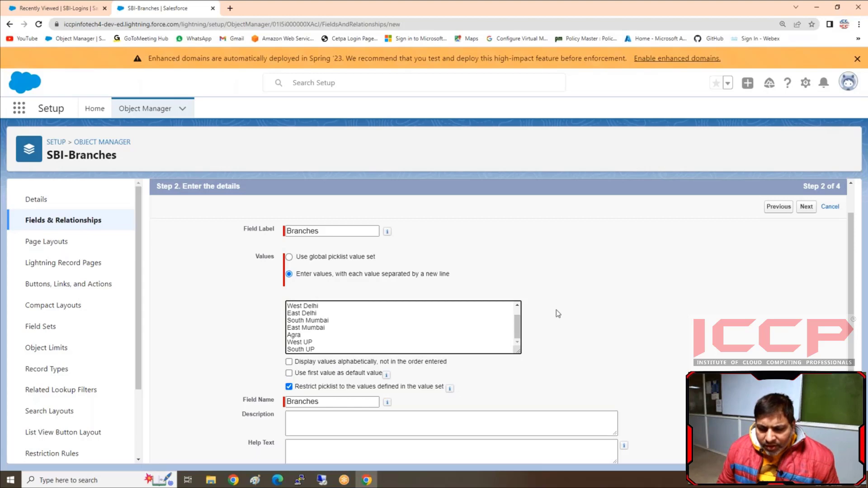
pyautogui.scroll(-3, 556, 310)
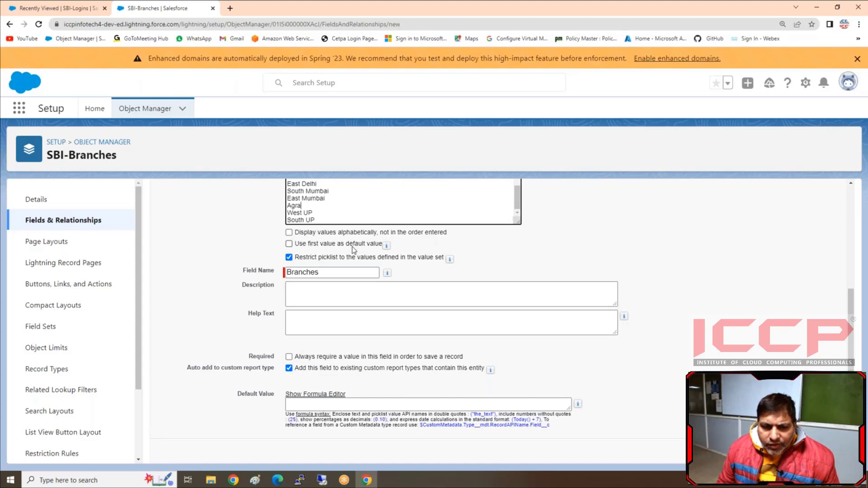
pyautogui.click(289, 244)
pyautogui.scroll(3, 291, 272)
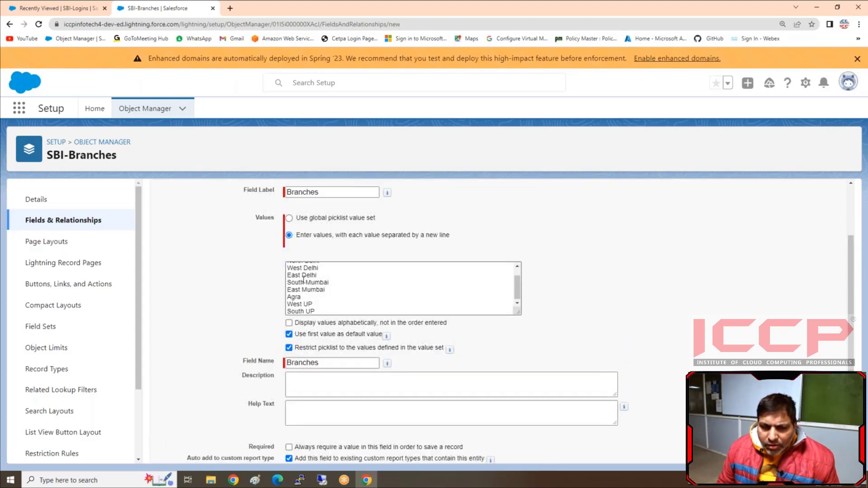
pyautogui.scroll(-2, 317, 282)
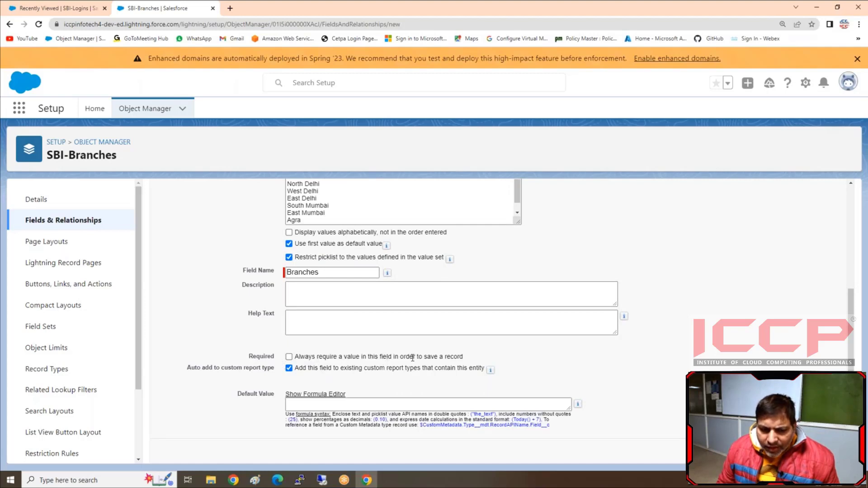
pyautogui.click(288, 357)
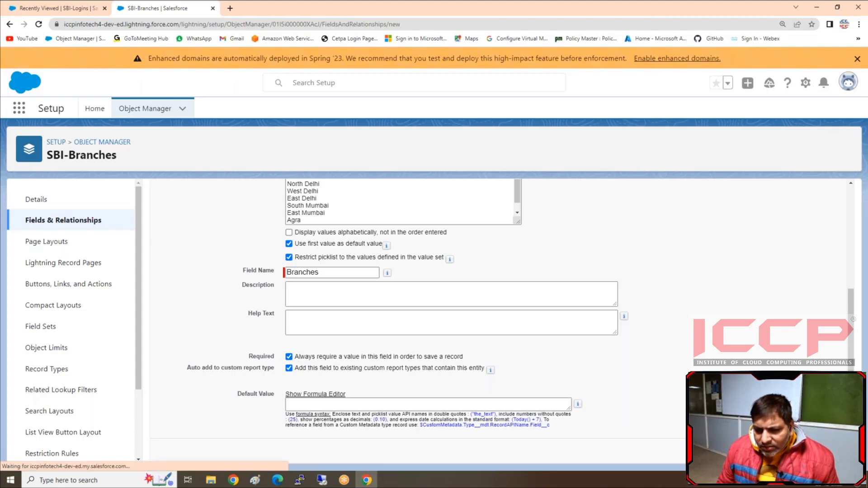
pyautogui.scroll(-6, 407, 404)
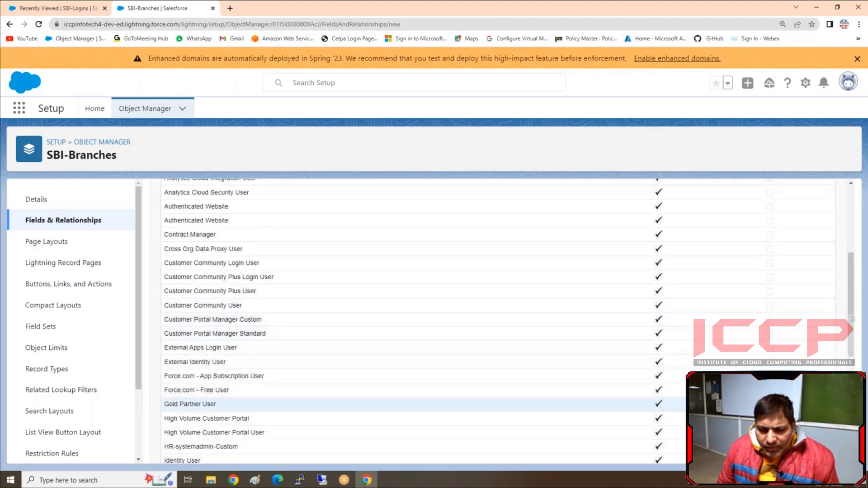
pyautogui.scroll(-6, 407, 404)
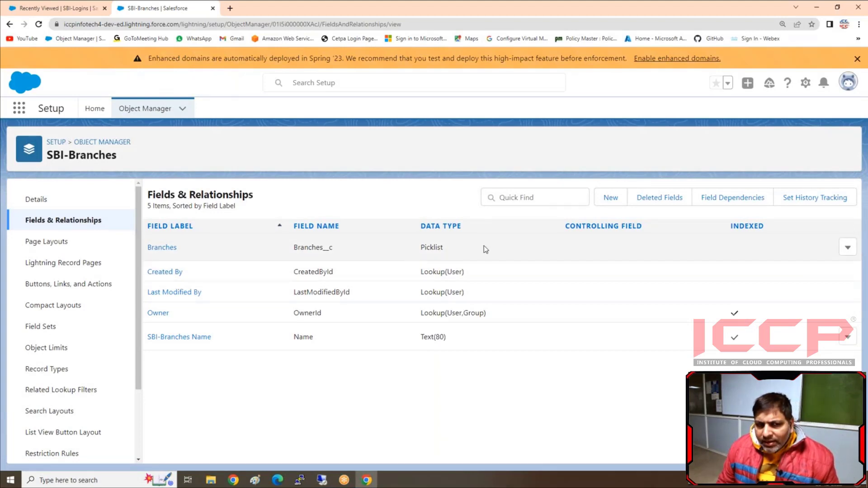
# Reload the SBI BANK APP page, examine the record type choices for a new SBI-Login, and close the form
pyautogui.click(75, 10)
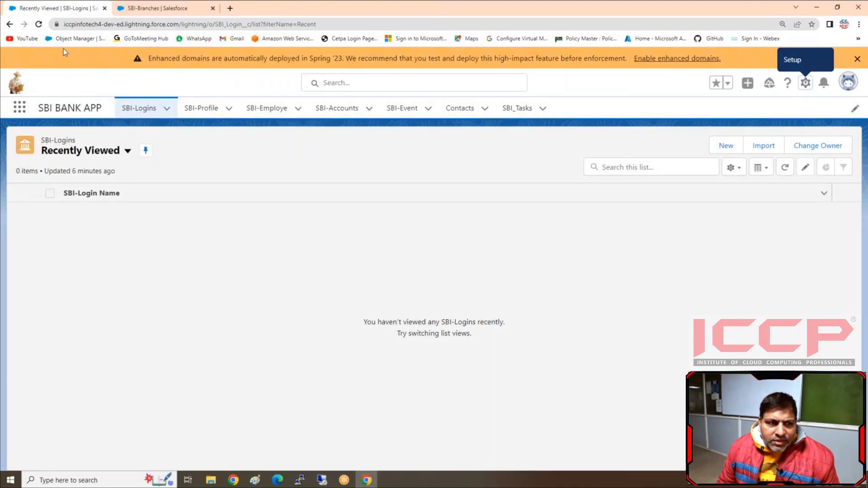
pyautogui.click(38, 24)
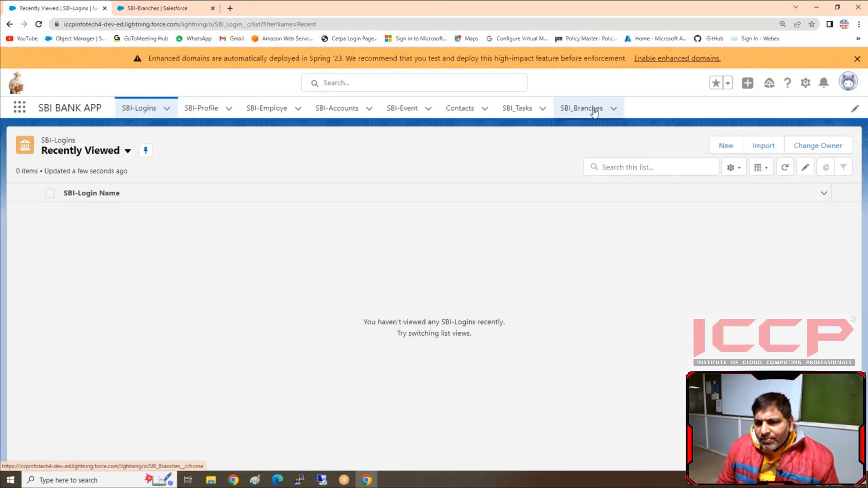
pyautogui.click(726, 146)
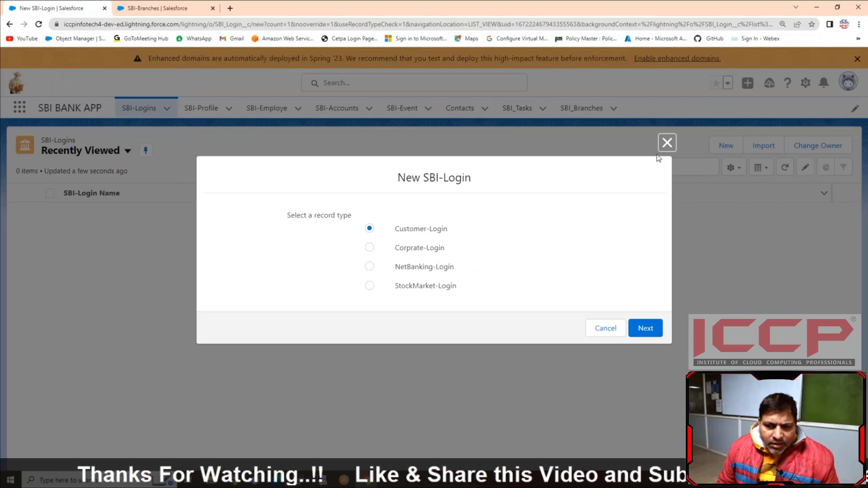
pyautogui.click(666, 142)
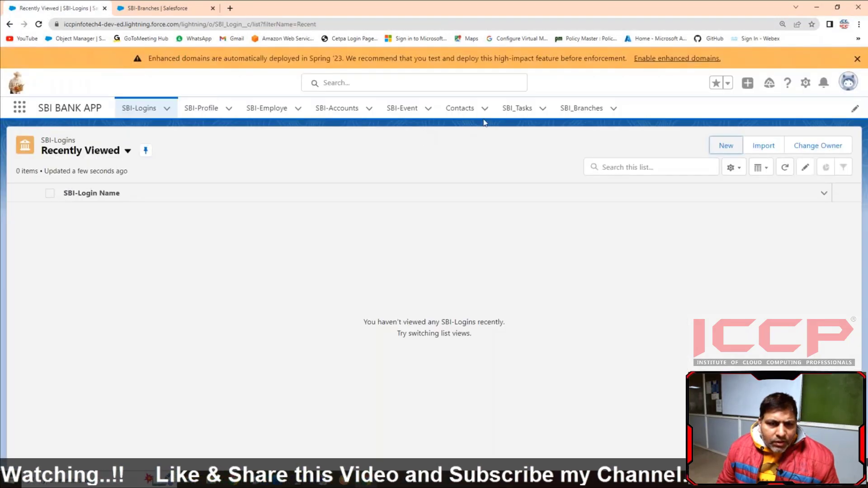
# Open a new SBI-Branches record form, examine the options in the Branches picklist, and close the form without saving
pyautogui.click(581, 109)
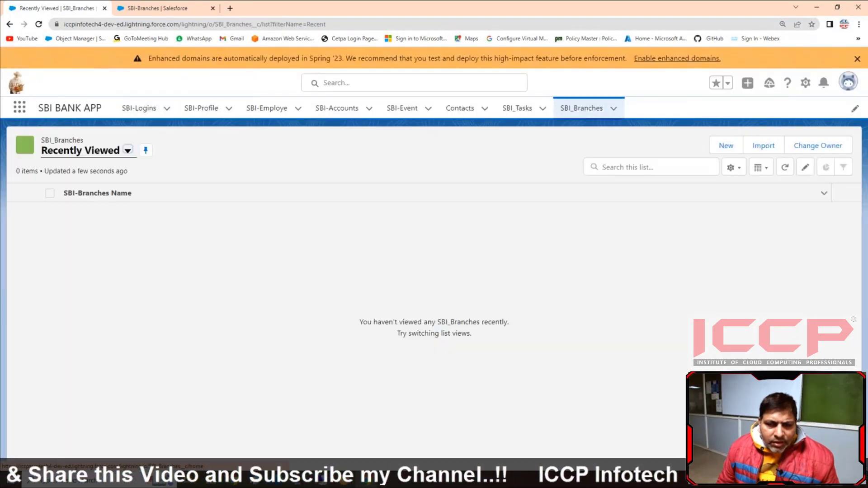
pyautogui.click(724, 145)
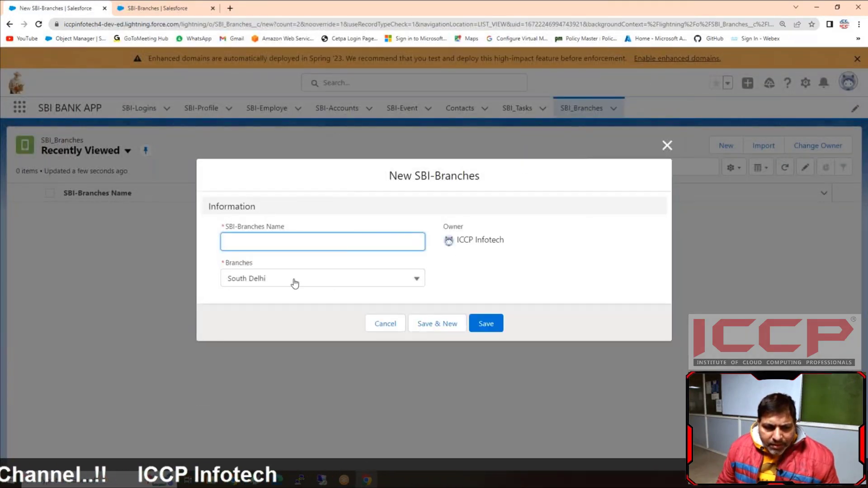
pyautogui.click(295, 284)
pyautogui.scroll(-2, 294, 378)
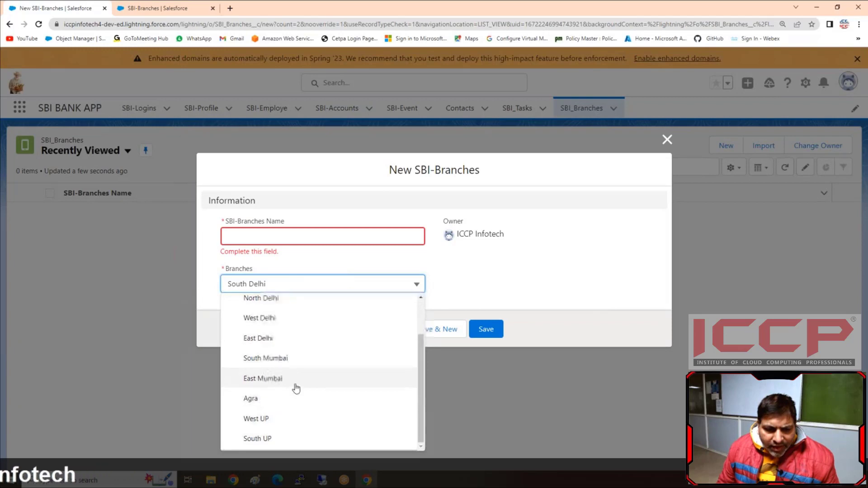
pyautogui.scroll(2, 296, 389)
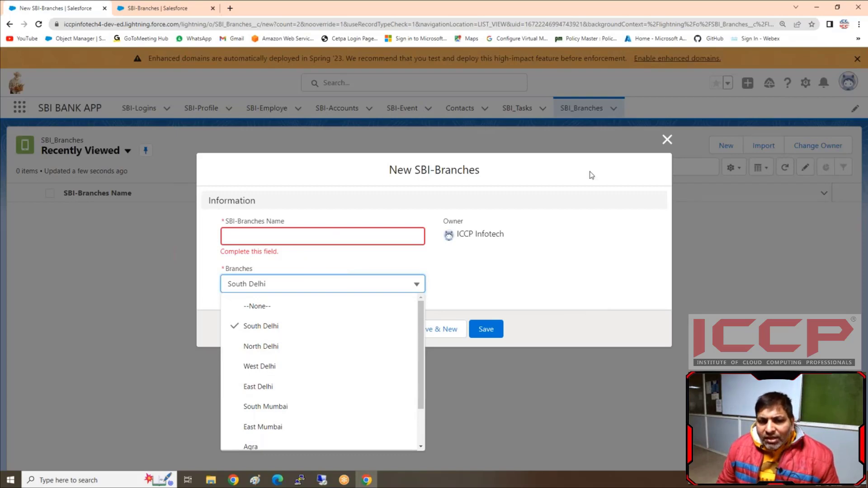
pyautogui.click(664, 146)
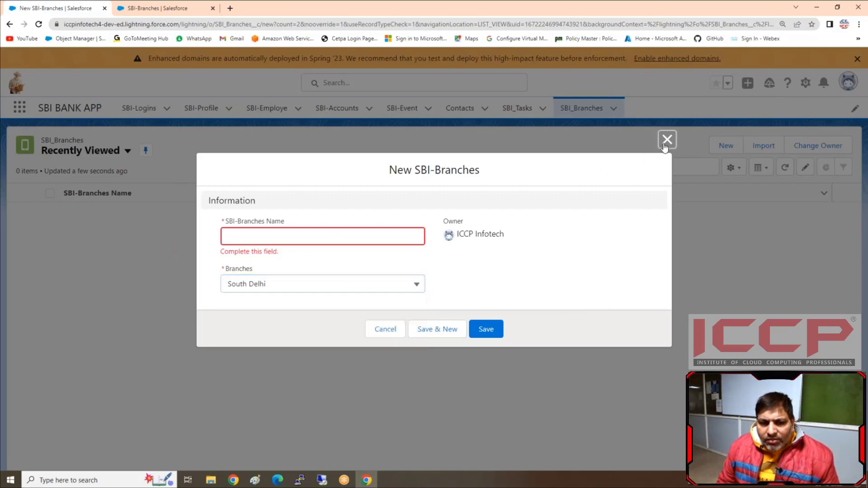
pyautogui.click(666, 140)
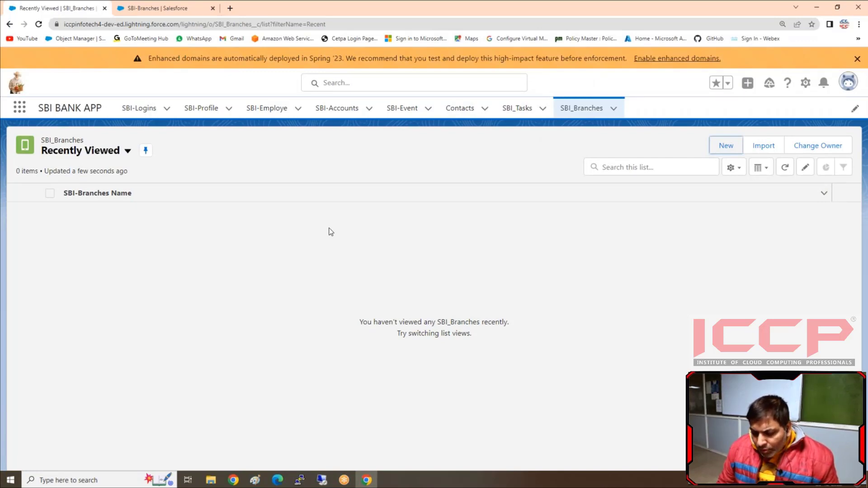
# Create an active SBI-Branches record type labelled and named Delhi, based on Master and available to all profiles, and continue to page layout assignment
pyautogui.click(175, 8)
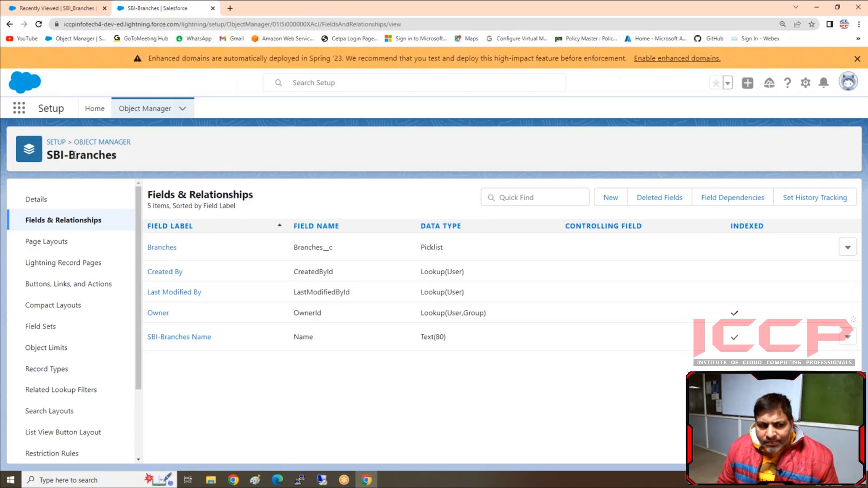
pyautogui.click(49, 369)
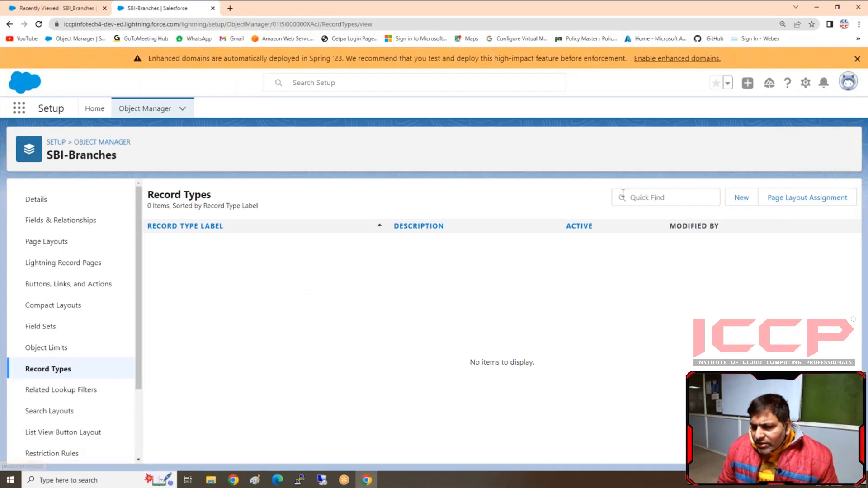
pyautogui.click(740, 201)
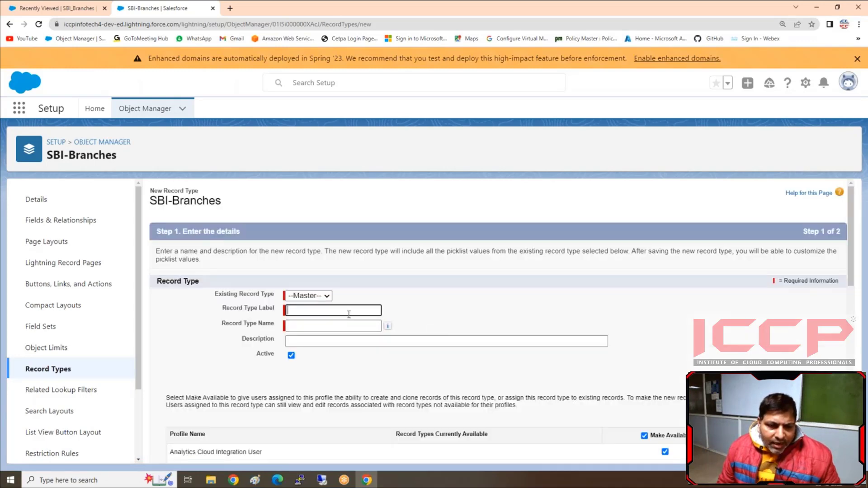
pyautogui.write('Delh')
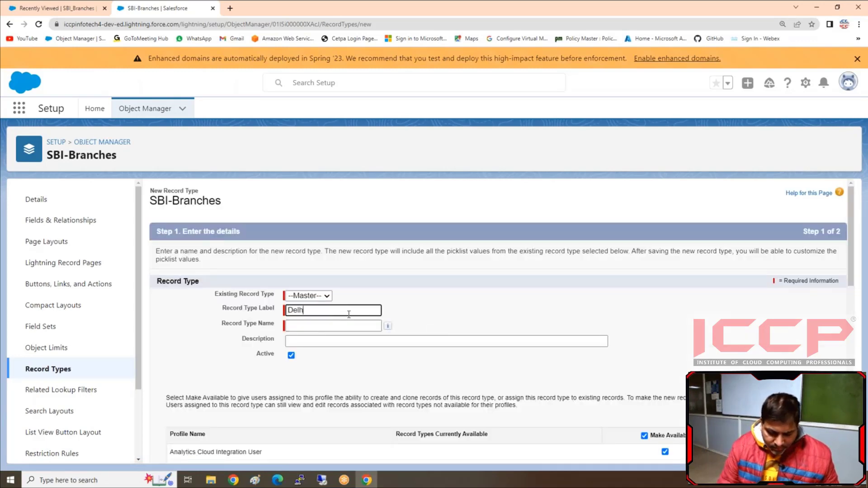
pyautogui.write('i')
pyautogui.click(341, 322)
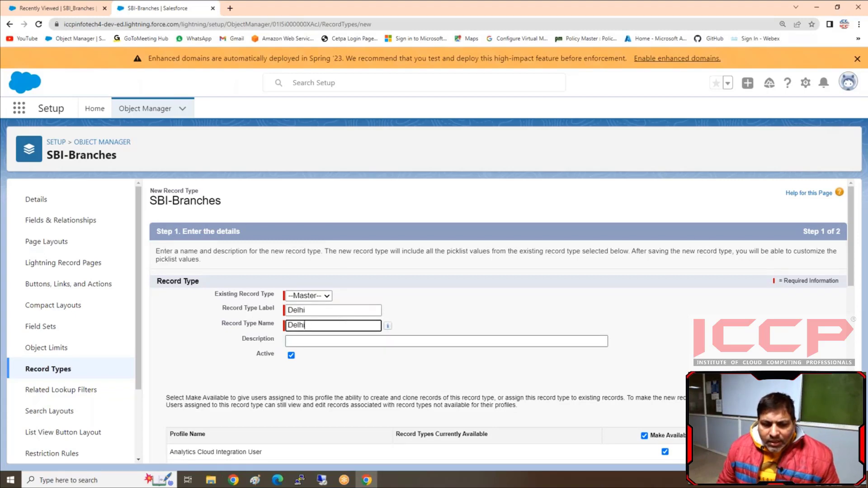
pyautogui.scroll(-3, 365, 273)
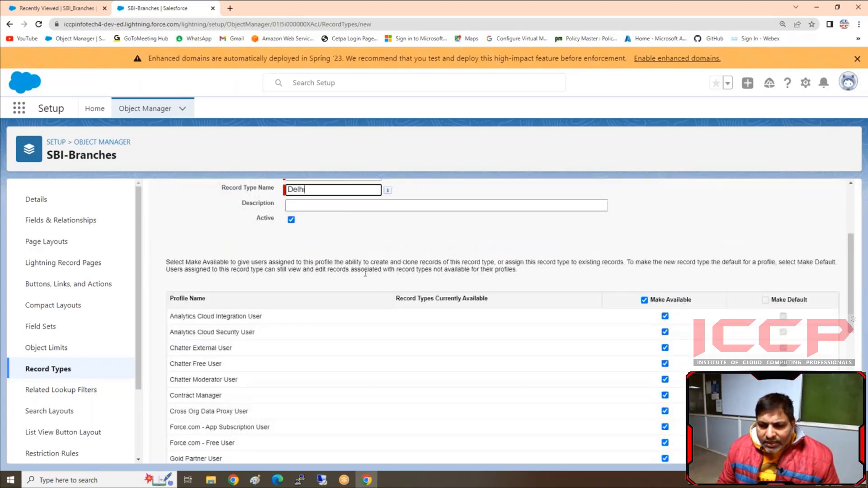
pyautogui.scroll(-3, 733, 325)
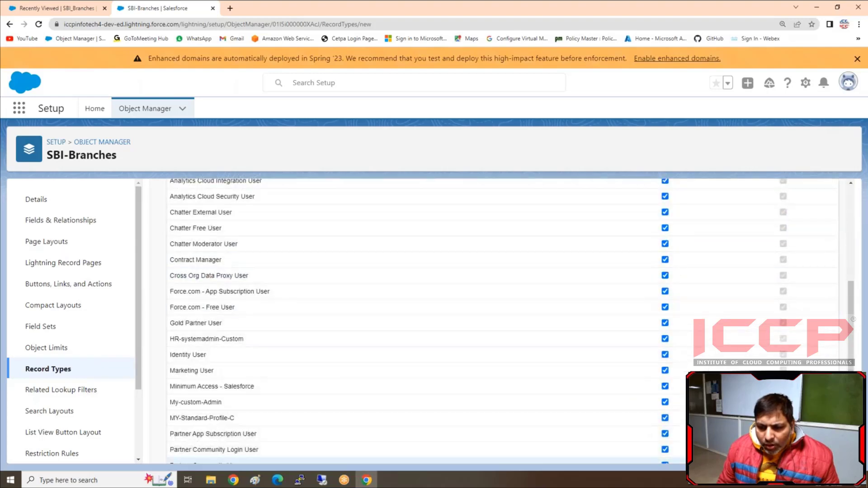
pyautogui.scroll(-5, 715, 354)
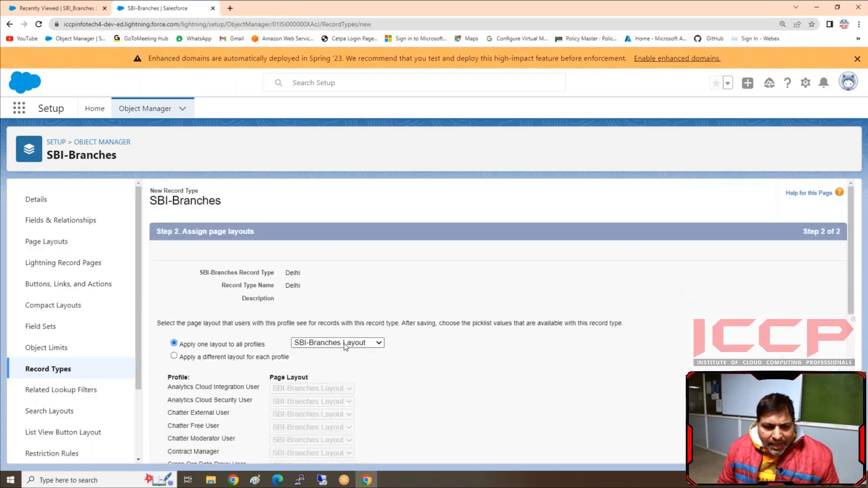
# Apply SBI-Branches Layout to all profiles for the Delhi record type and save it
pyautogui.click(380, 344)
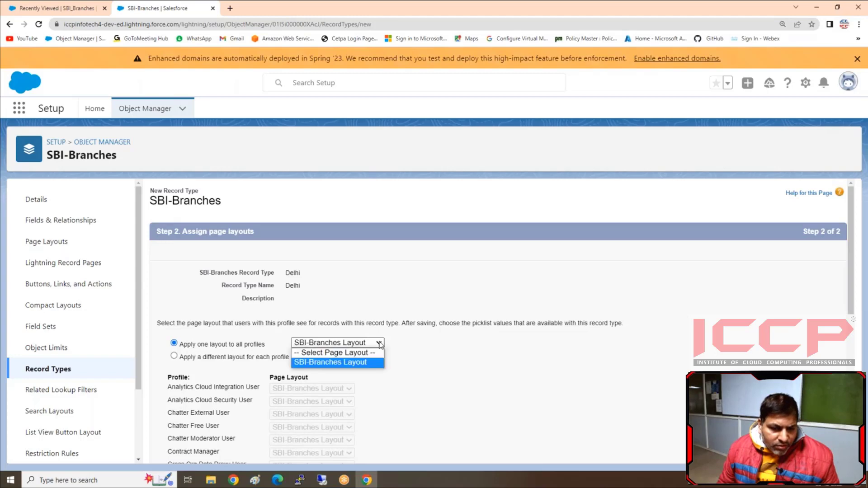
pyautogui.click(380, 344)
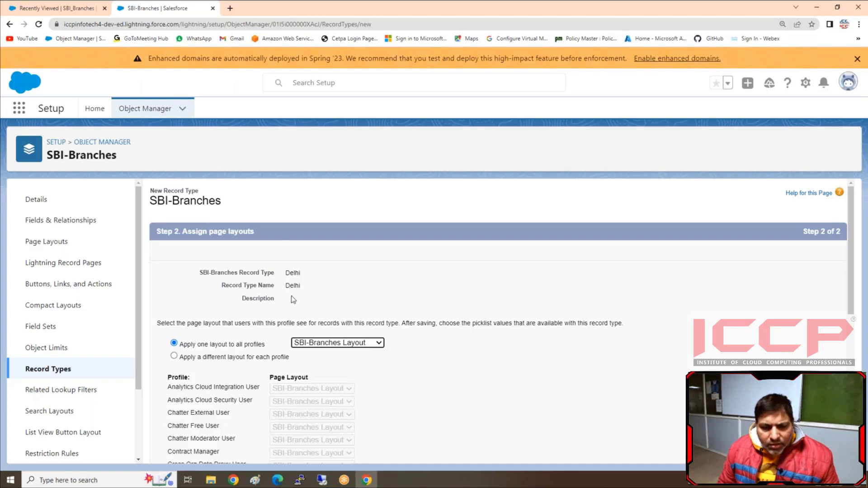
pyautogui.scroll(-6, 490, 346)
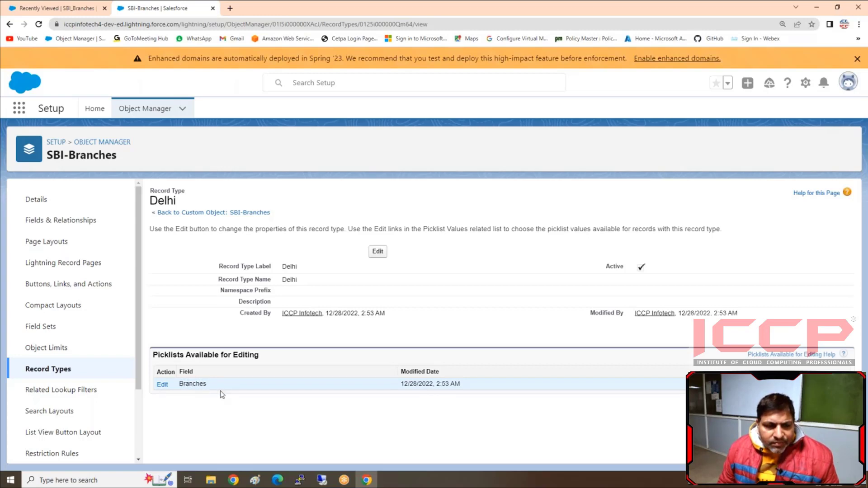
# Remove South Mumbai, East Mumbai, Agra, West UP and South UP from the Delhi record type's Branches values and save with South Delhi as default
pyautogui.click(162, 385)
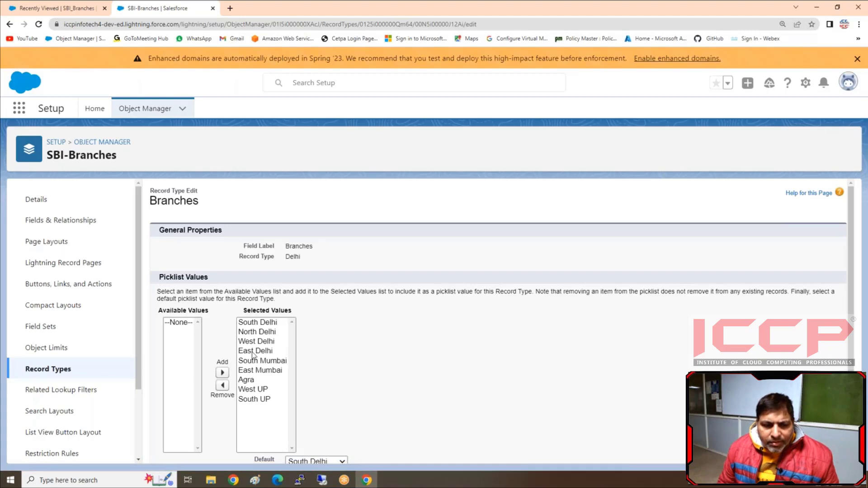
pyautogui.click(247, 362)
pyautogui.click(222, 385)
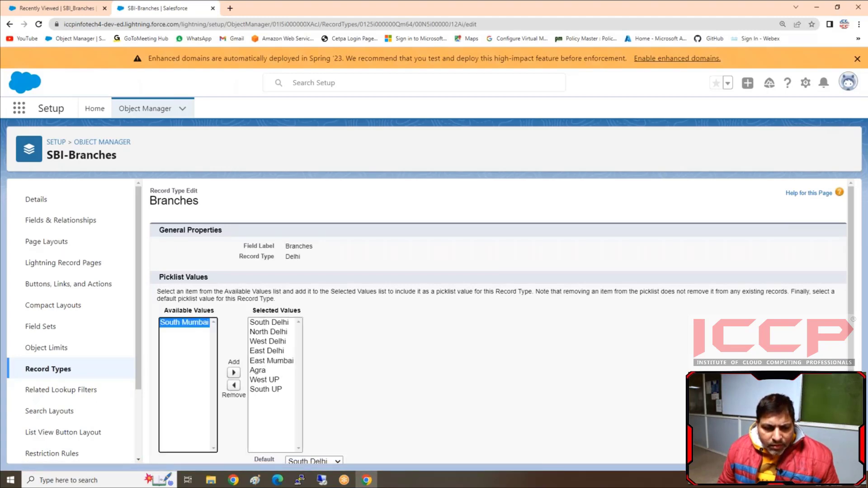
pyautogui.click(270, 362)
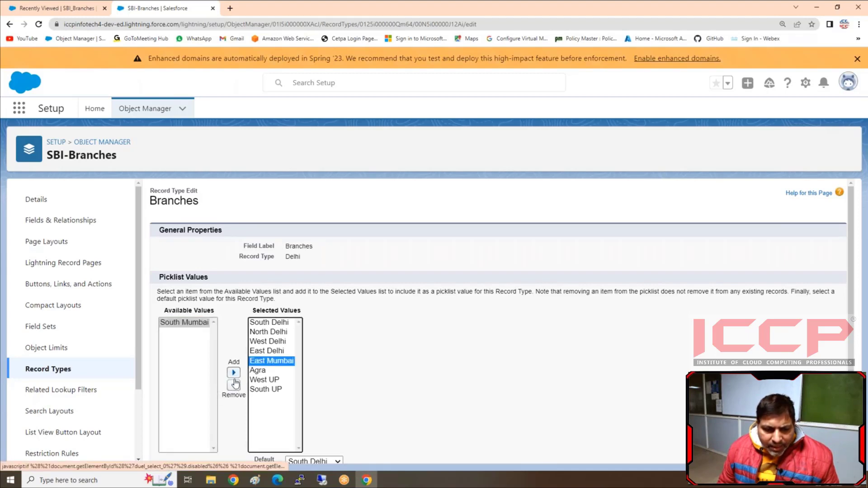
pyautogui.click(234, 387)
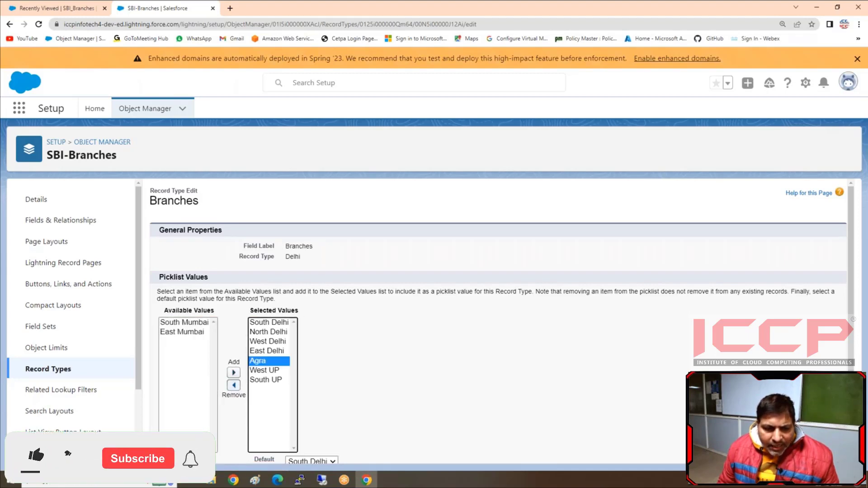
pyautogui.click(234, 388)
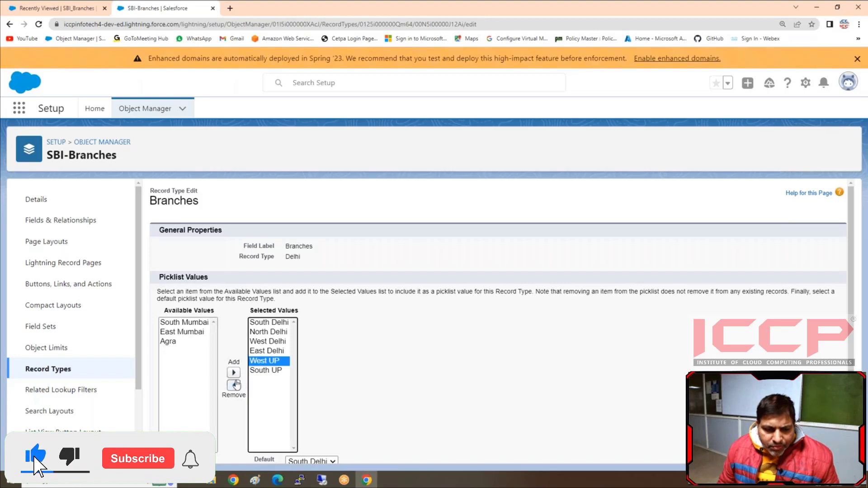
pyautogui.click(237, 385)
pyautogui.click(235, 387)
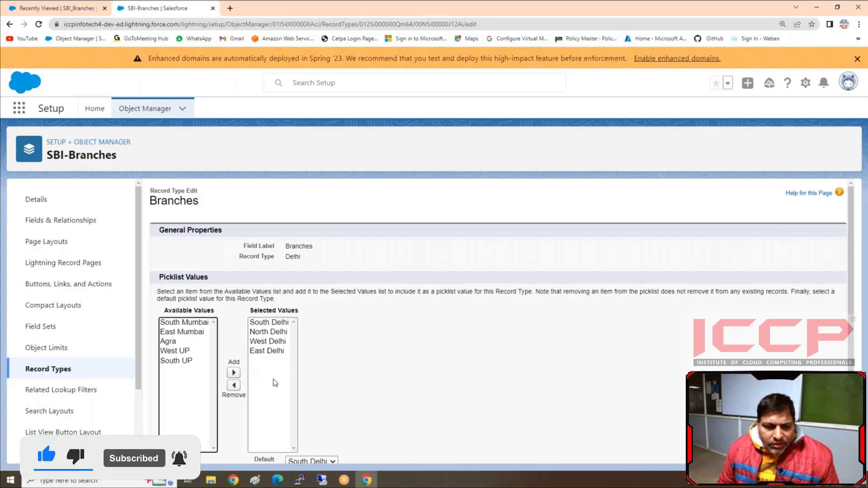
pyautogui.scroll(-1, 316, 381)
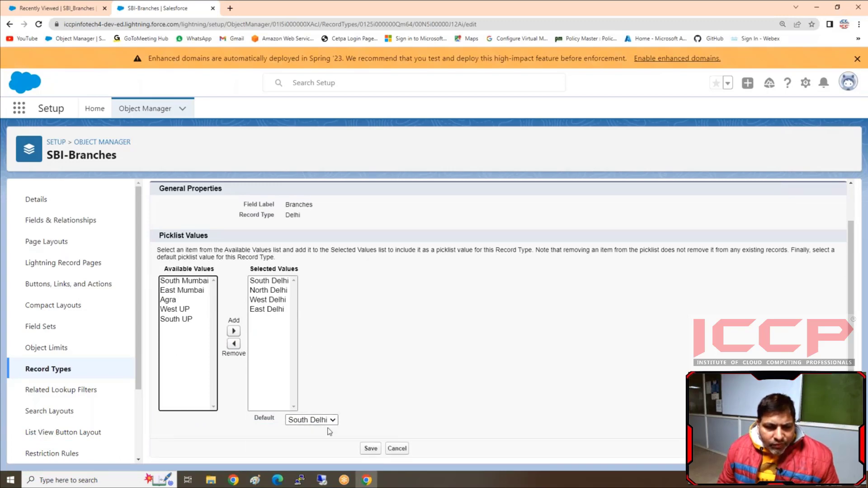
pyautogui.click(371, 449)
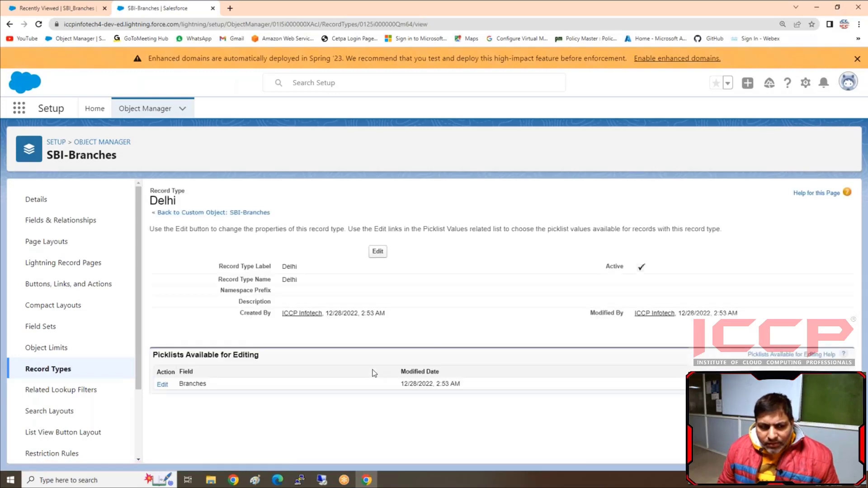
# Start another SBI-Branches record type labelled and named Mumbai, based on Master, and mark it active
pyautogui.click(53, 372)
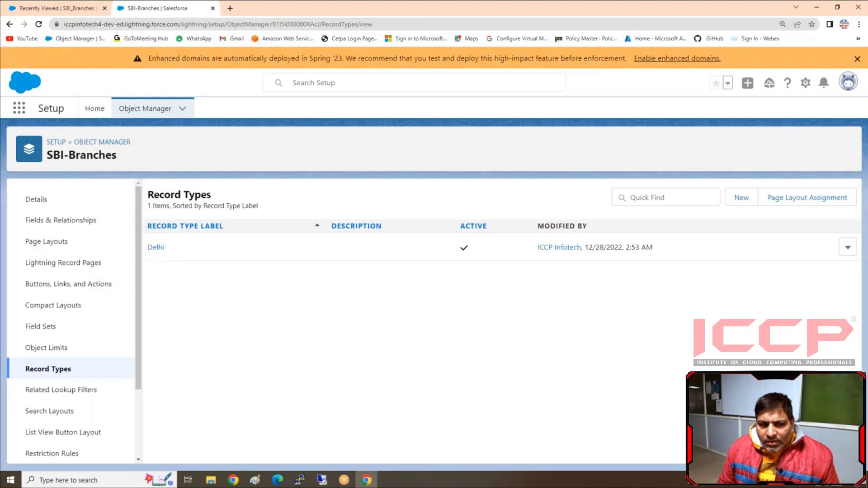
pyautogui.click(740, 199)
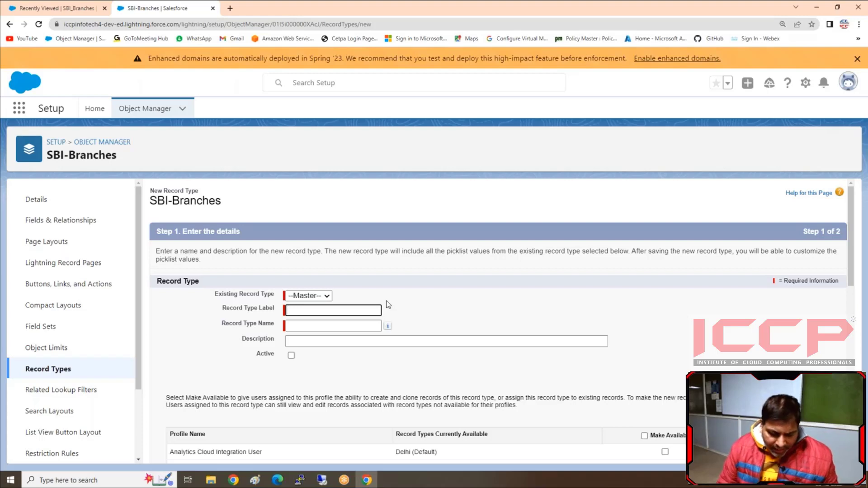
pyautogui.write('Mumbai')
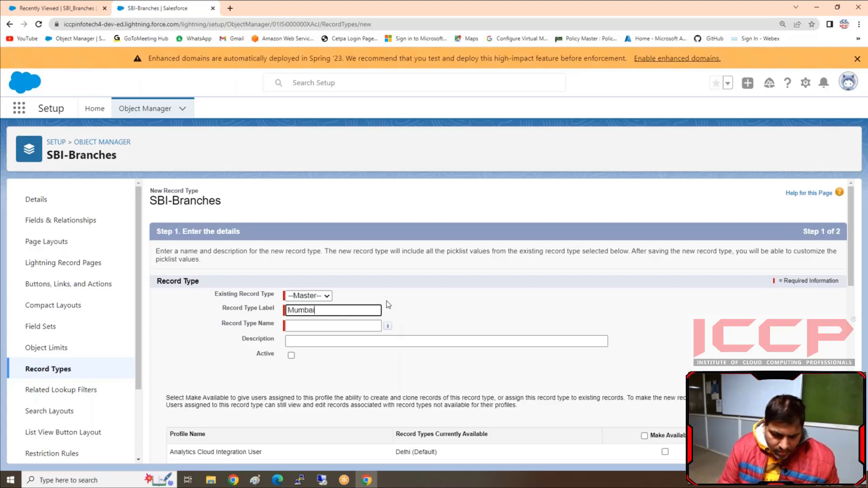
pyautogui.click(361, 326)
pyautogui.click(315, 341)
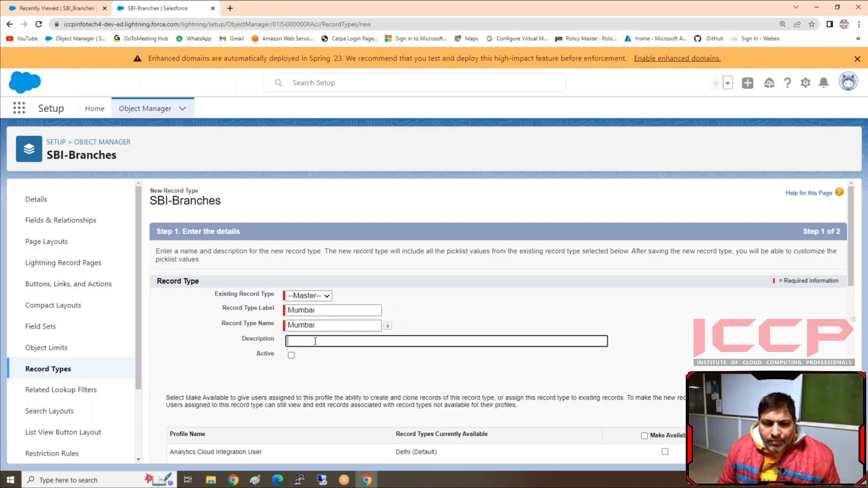
pyautogui.click(291, 356)
# Make the Mumbai record type available to all profiles and their default, and continue to page layout assignment
pyautogui.scroll(-1, 296, 358)
pyautogui.scroll(-3, 646, 289)
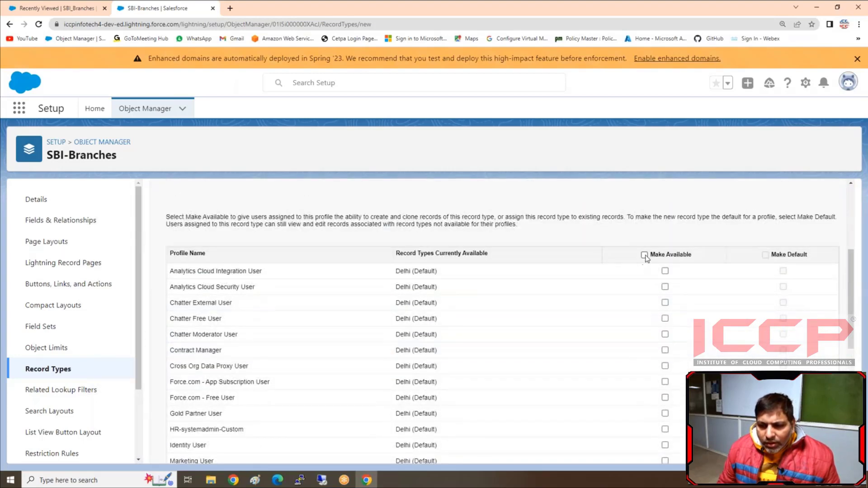
pyautogui.click(645, 255)
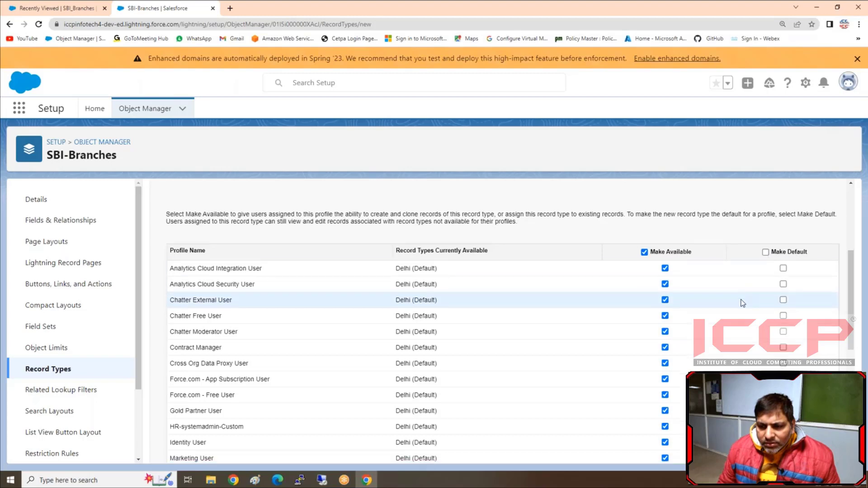
pyautogui.scroll(-3, 760, 290)
pyautogui.scroll(3, 776, 284)
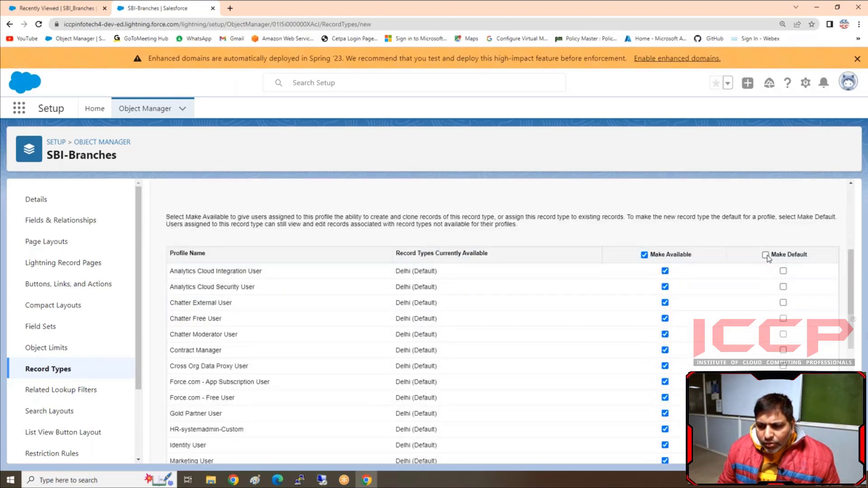
pyautogui.click(766, 255)
pyautogui.scroll(-6, 752, 292)
pyautogui.scroll(-1, 753, 295)
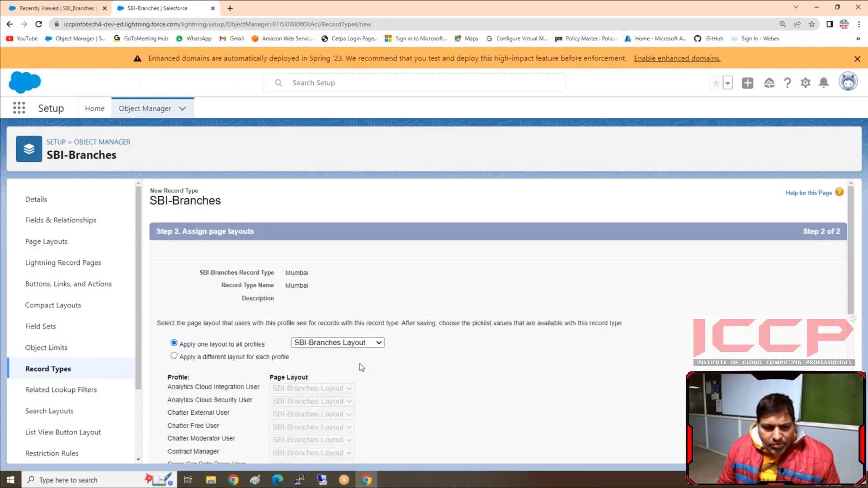
# Save the Mumbai record type with SBI-Branches Layout applied to all profiles
pyautogui.scroll(-6, 305, 374)
pyautogui.scroll(-1, 258, 303)
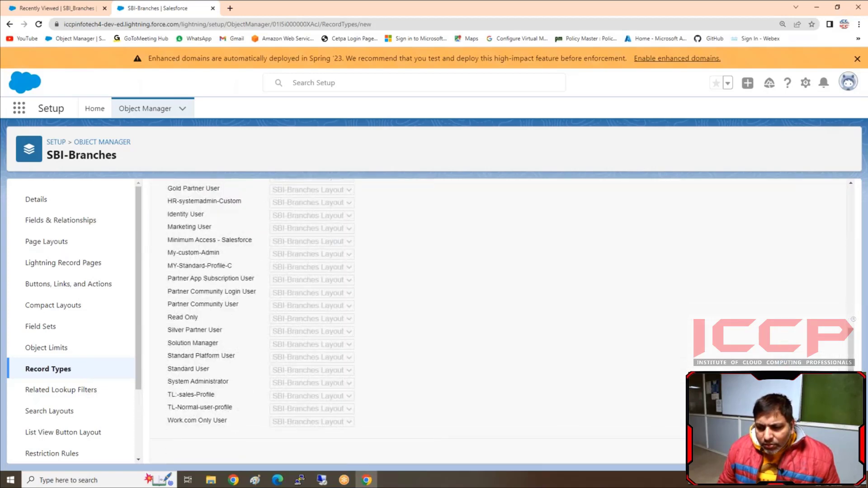
pyautogui.click(746, 452)
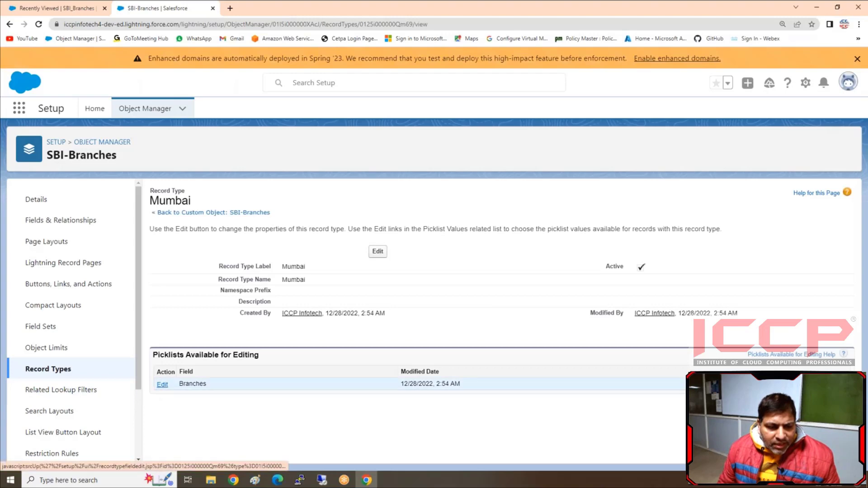
# Edit the Mumbai record type's Branches picklist and remove South Delhi, North Delhi, West Delhi and East Delhi from its selected values
pyautogui.click(162, 385)
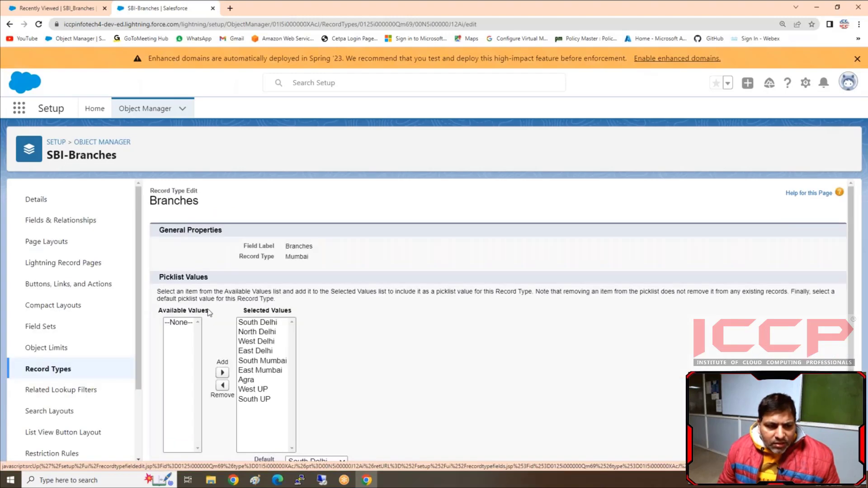
pyautogui.click(252, 324)
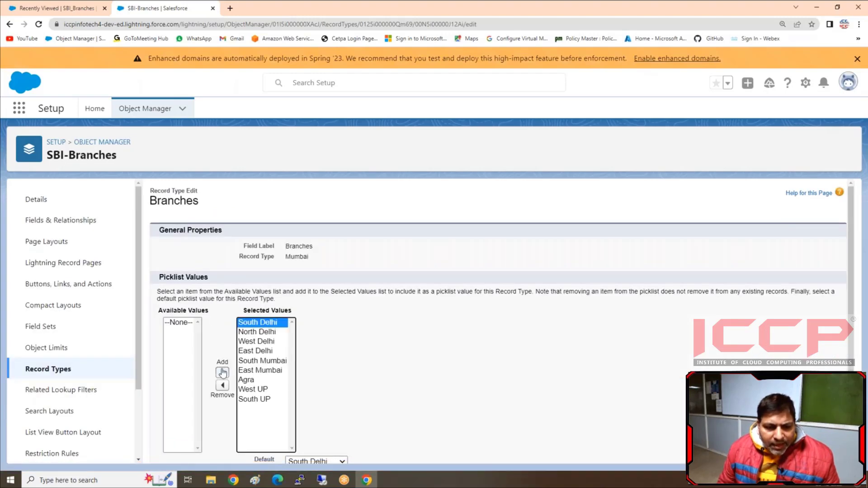
pyautogui.click(222, 385)
pyautogui.click(252, 323)
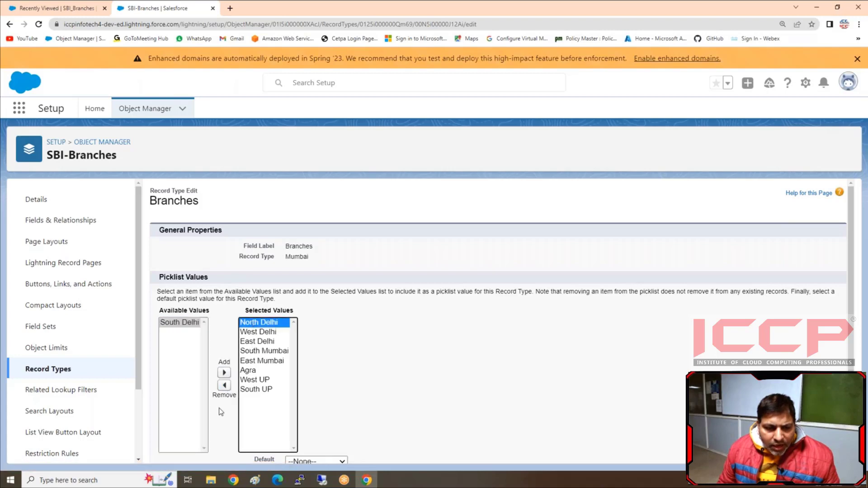
pyautogui.click(224, 386)
pyautogui.click(261, 324)
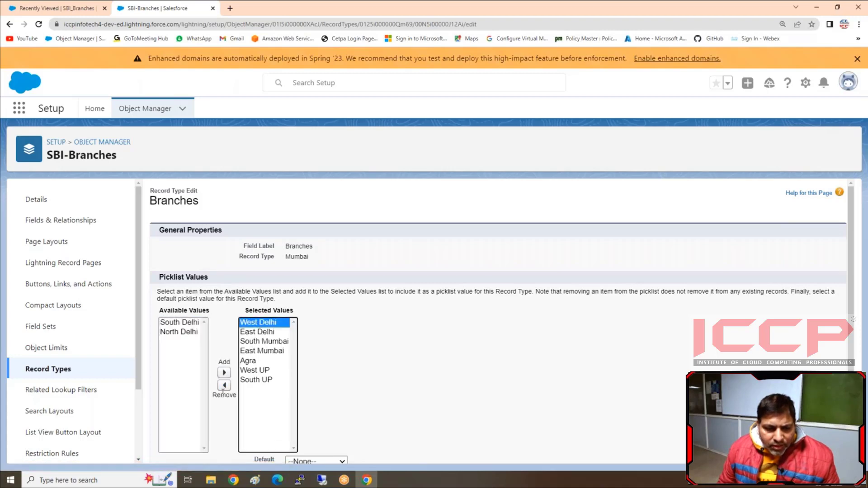
pyautogui.click(224, 385)
pyautogui.click(261, 322)
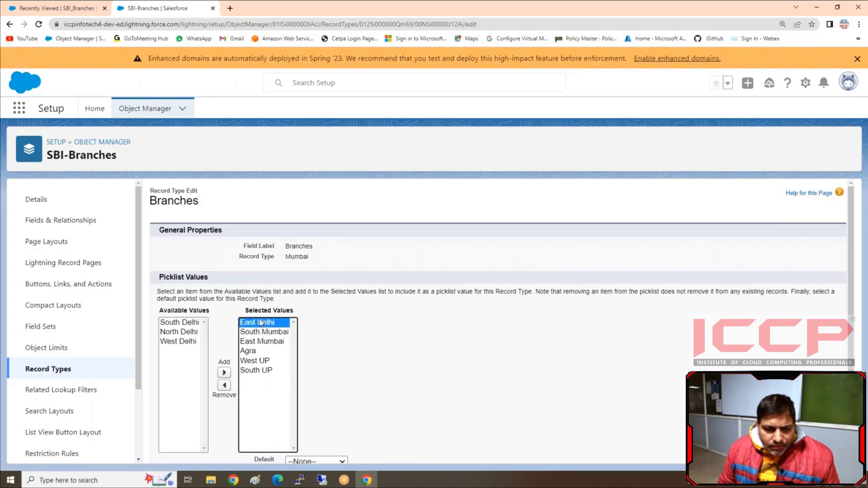
pyautogui.click(224, 385)
# Remove Agra, West UP and South UP from the Mumbai record type's selected Branches values
pyautogui.click(248, 342)
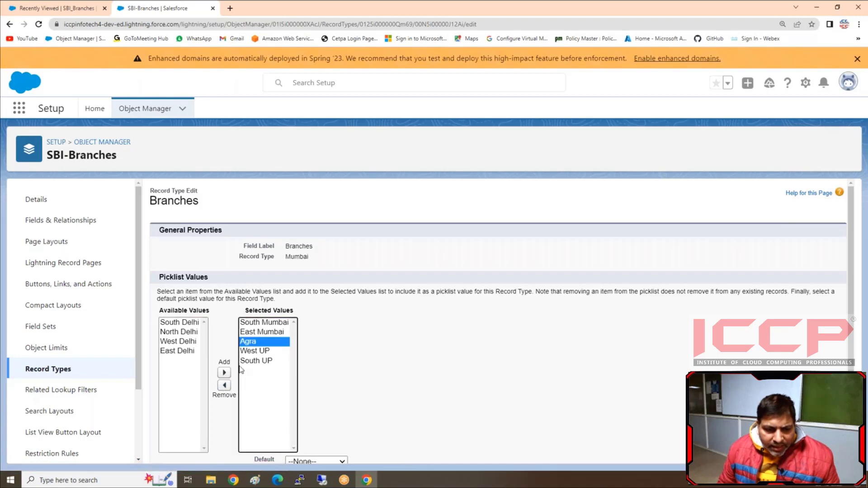
pyautogui.click(226, 386)
pyautogui.click(258, 343)
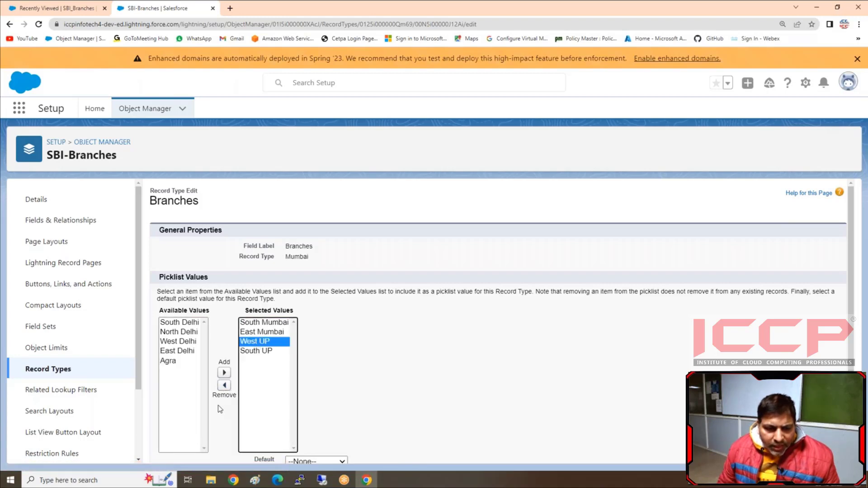
pyautogui.click(225, 386)
pyautogui.click(254, 342)
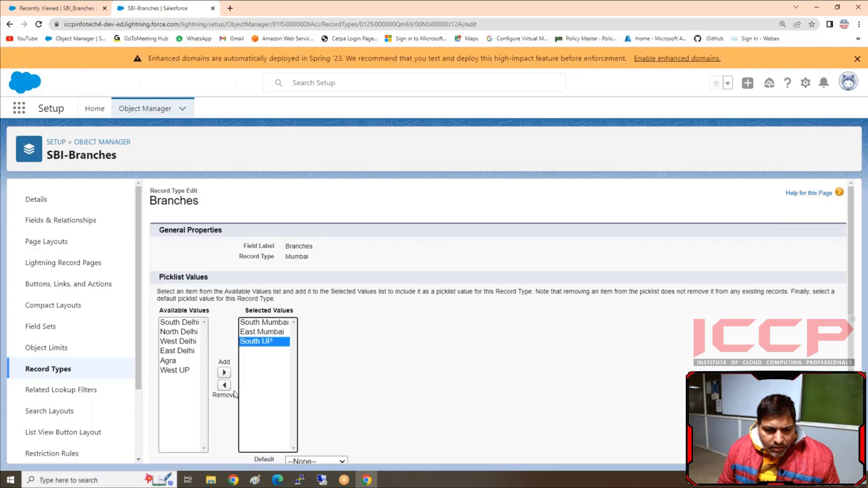
pyautogui.click(225, 387)
# Set South Mumbai as the default Branches value for the Mumbai record type and save the picklist
pyautogui.scroll(-2, 457, 367)
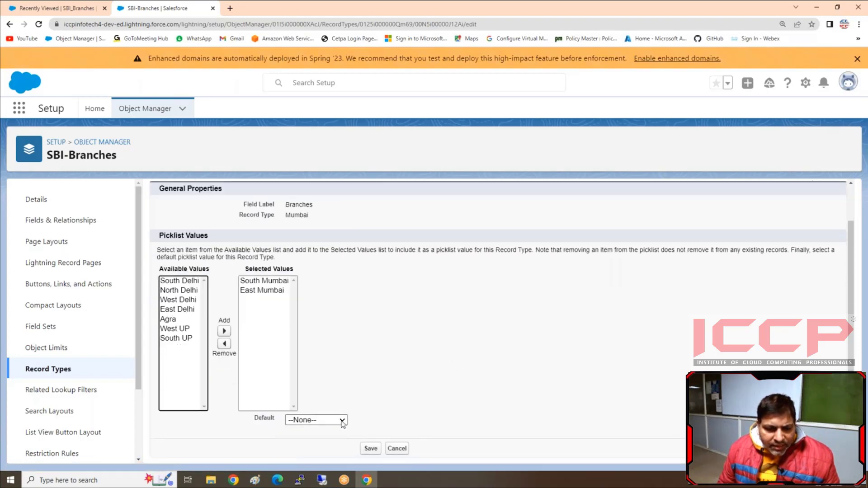
pyautogui.click(342, 422)
pyautogui.click(337, 438)
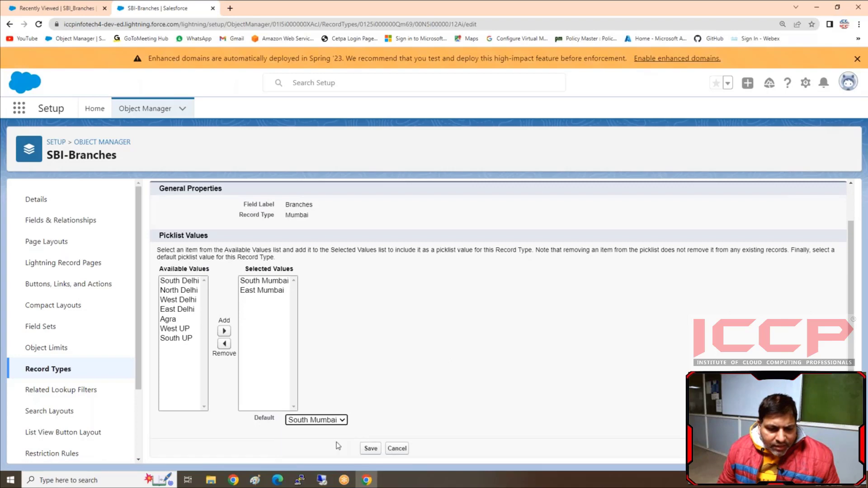
pyautogui.click(369, 449)
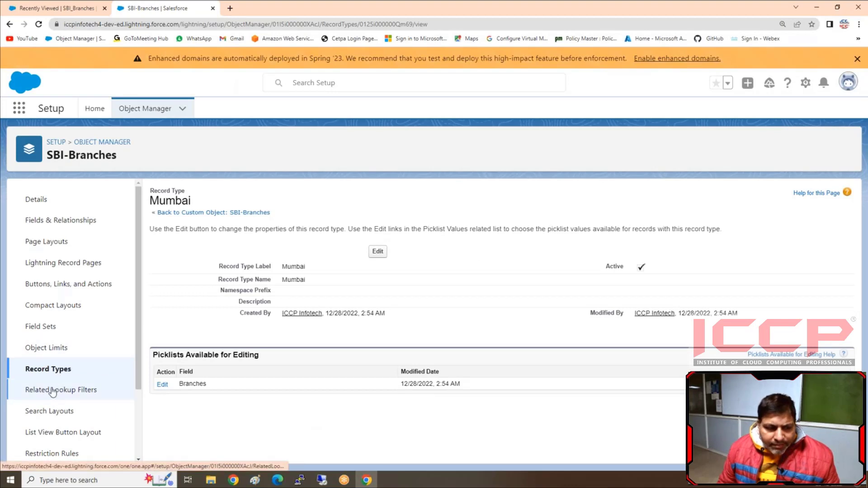
# Start another SBI-Branches record type labelled and named UP, based on Master, and mark it active
pyautogui.click(56, 370)
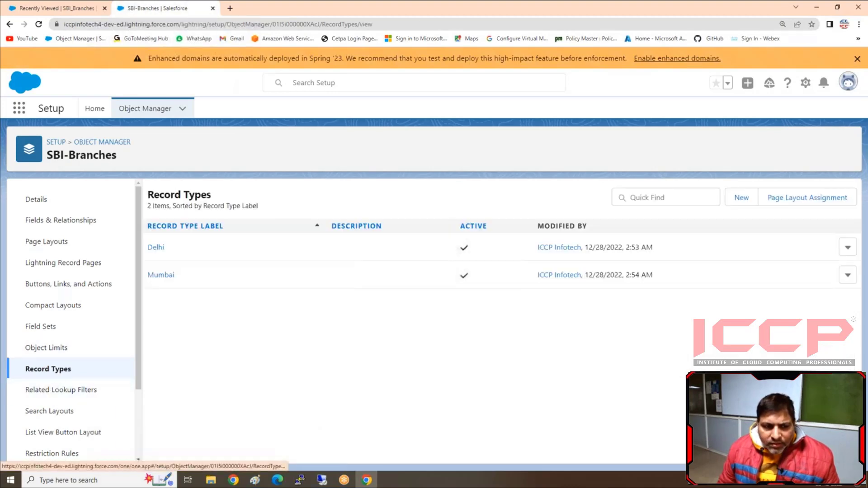
pyautogui.click(748, 204)
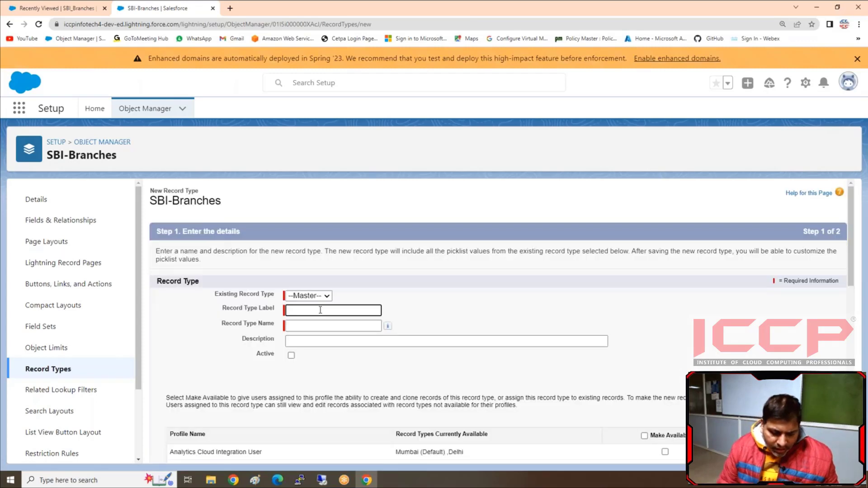
pyautogui.write('UP')
pyautogui.click(307, 326)
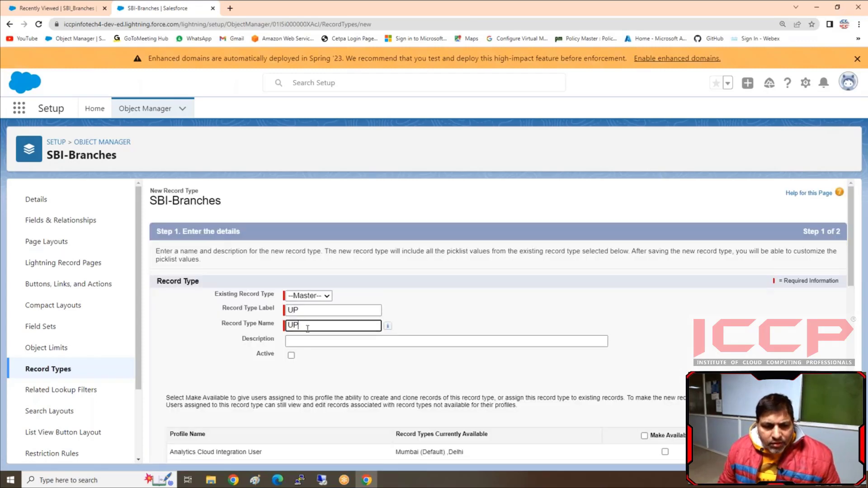
pyautogui.click(291, 355)
# Make the UP record type available to all profiles and their default, and save it
pyautogui.scroll(-1, 341, 356)
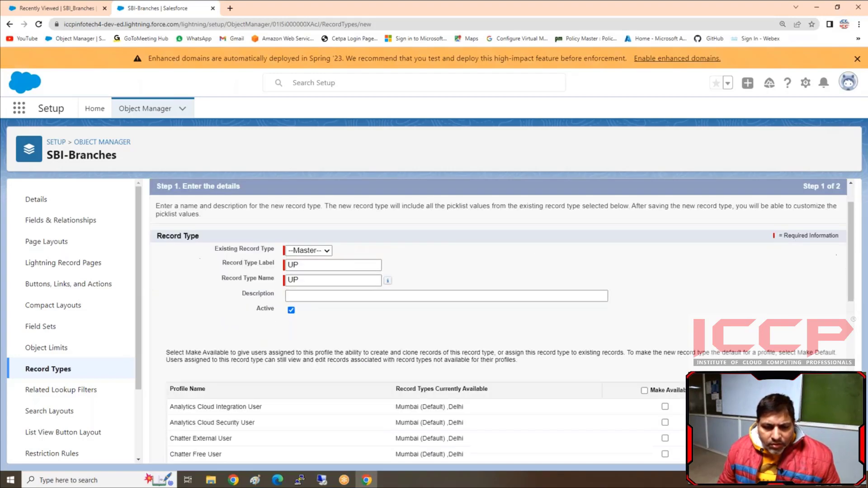
pyautogui.scroll(-2, 626, 337)
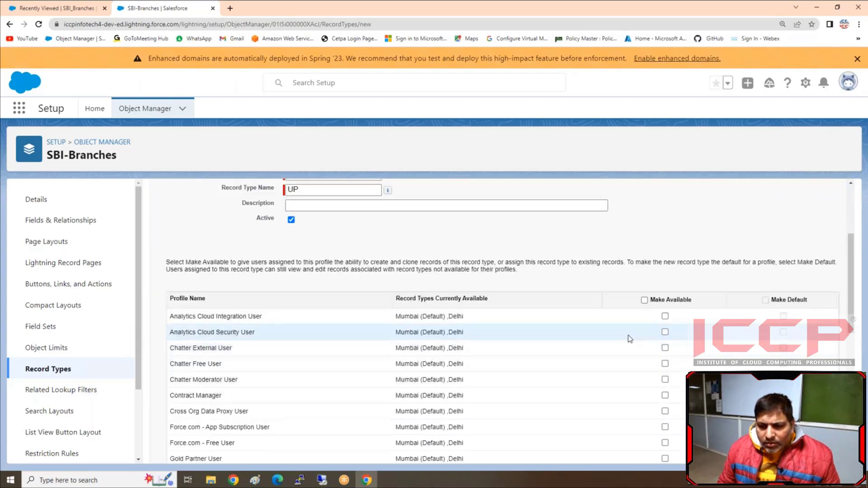
pyautogui.click(644, 301)
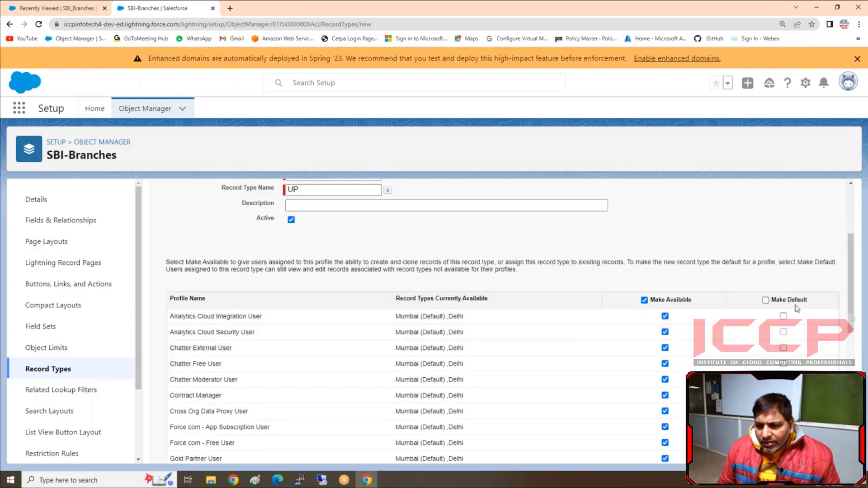
pyautogui.click(766, 301)
pyautogui.scroll(-6, 766, 301)
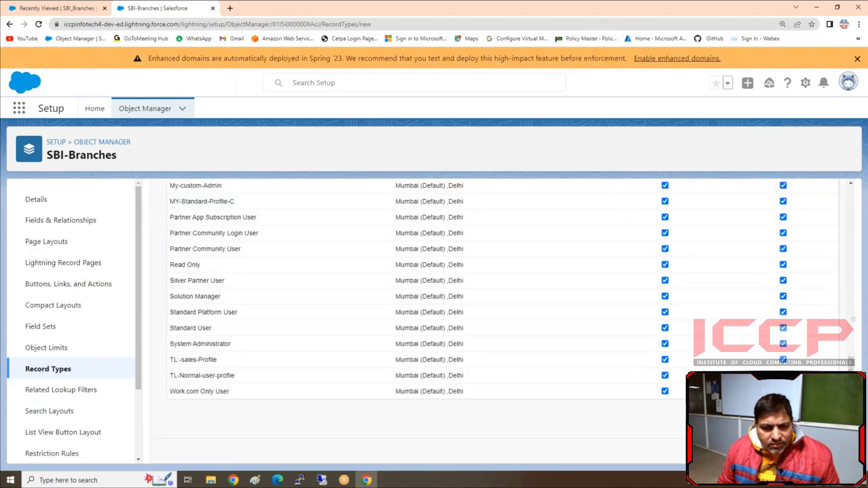
pyautogui.scroll(-10, 225, 349)
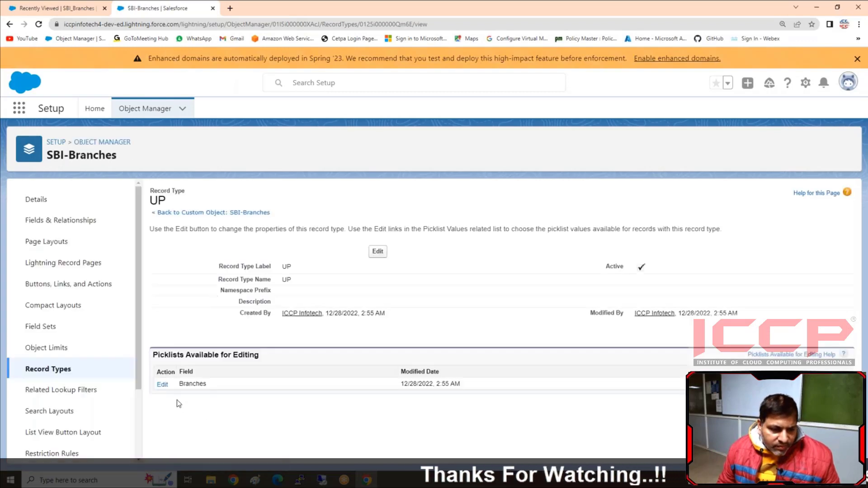
# Edit the UP record type's Branches picklist and remove South Delhi, North Delhi, West Delhi and East Delhi from its selected values
pyautogui.click(162, 385)
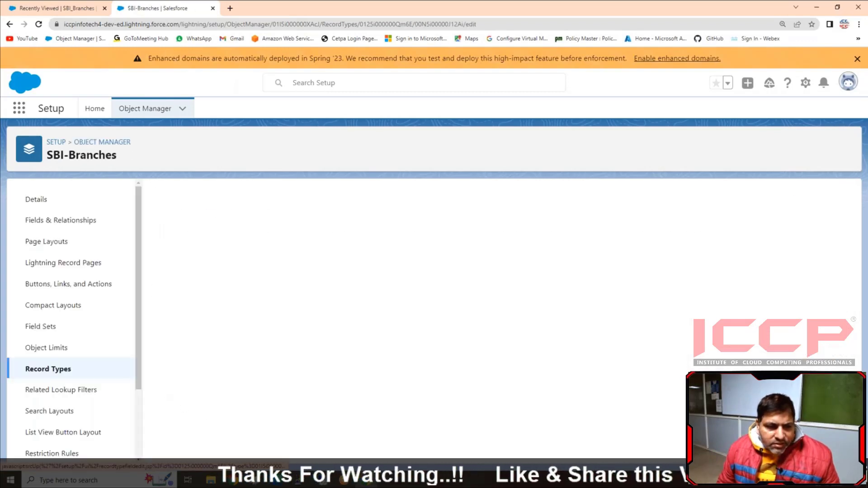
pyautogui.click(257, 322)
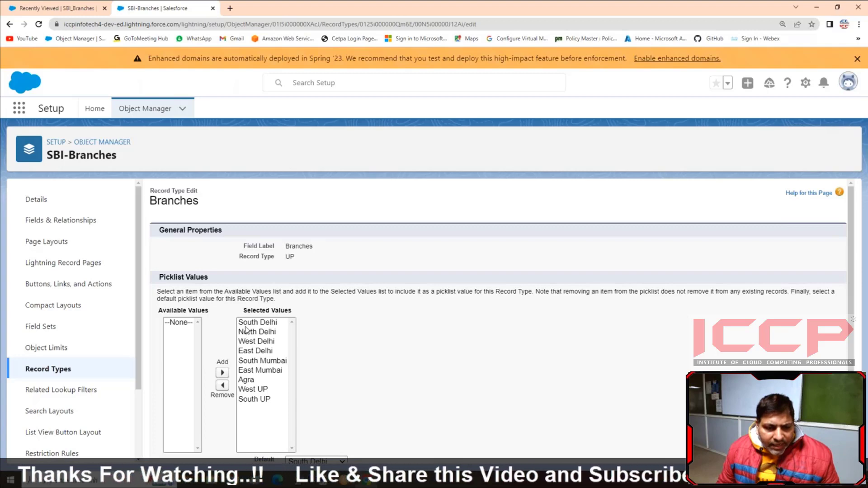
pyautogui.click(222, 385)
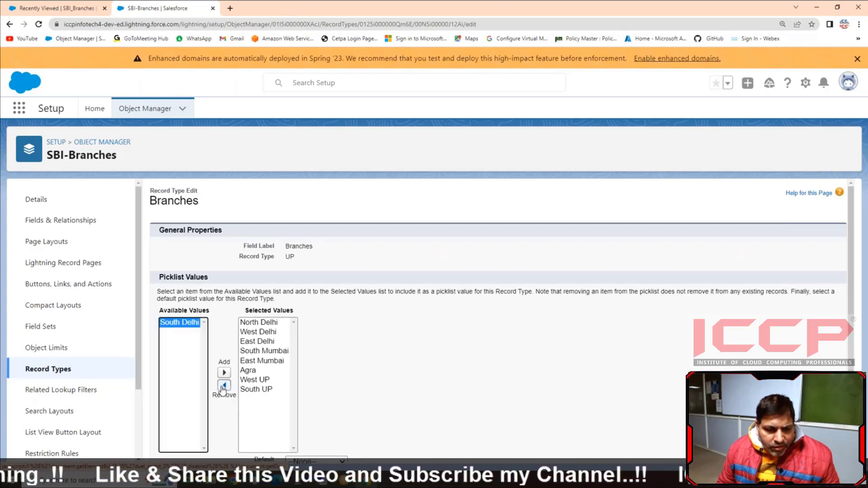
pyautogui.click(254, 324)
pyautogui.click(224, 385)
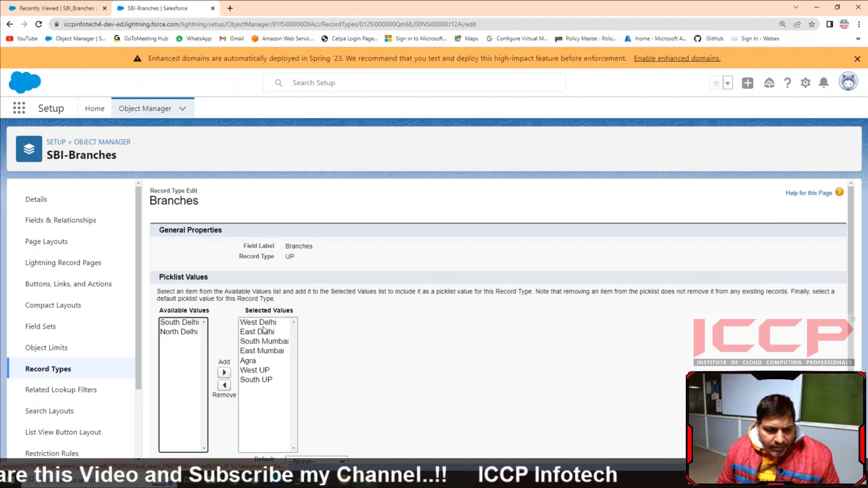
pyautogui.click(224, 386)
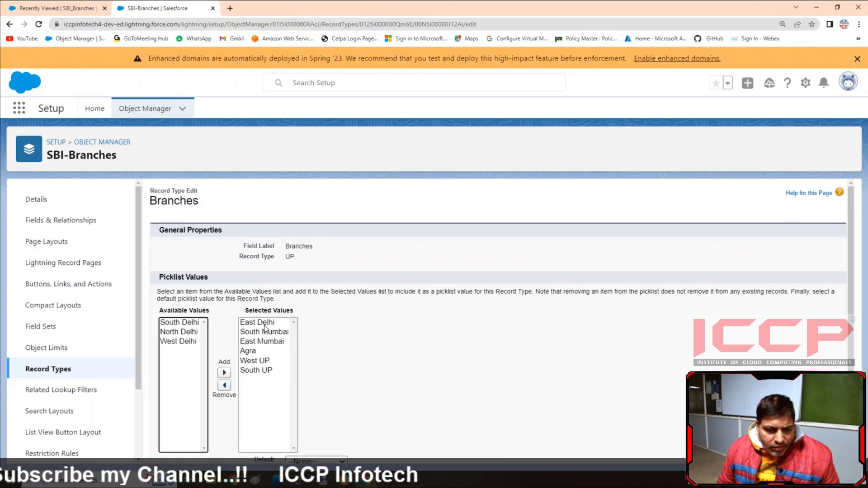
pyautogui.click(225, 386)
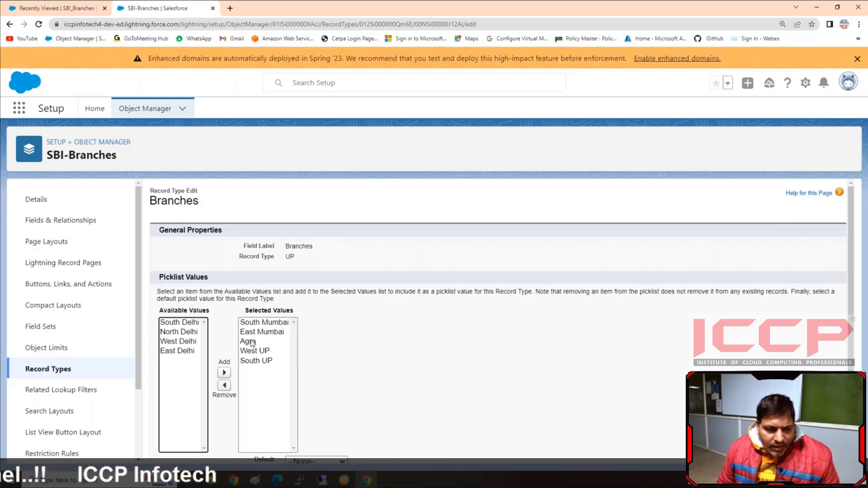
# Remove East Mumbai and South Mumbai from the UP record type's selected Branches values
pyautogui.click(253, 333)
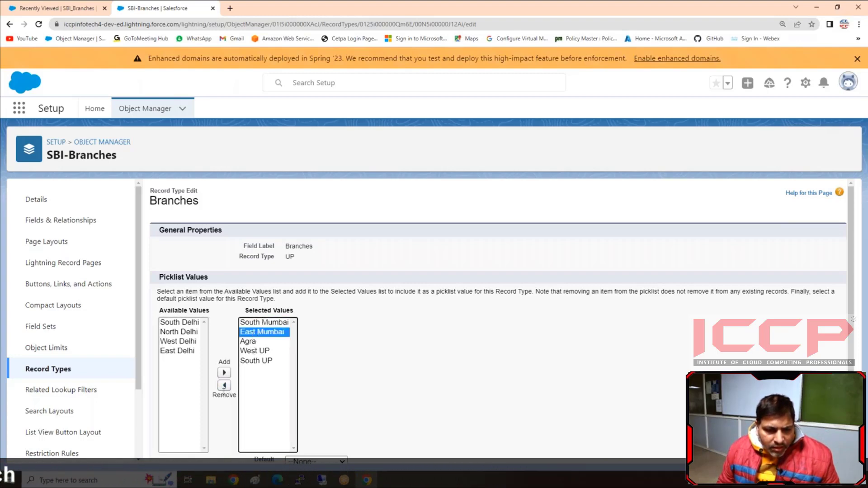
pyautogui.click(225, 386)
pyautogui.click(255, 321)
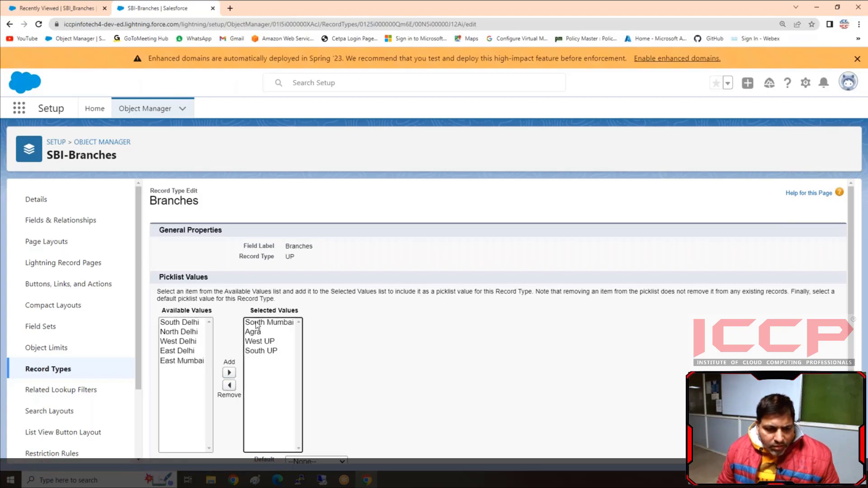
pyautogui.click(256, 323)
pyautogui.click(229, 385)
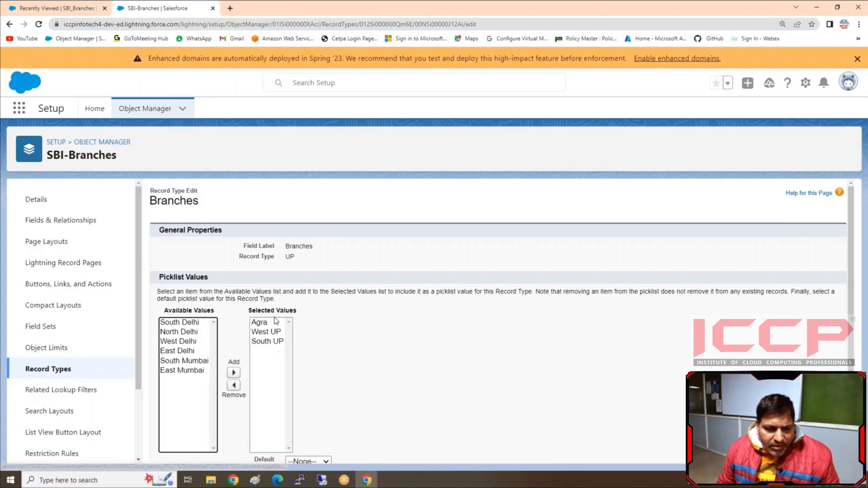
# Set Agra as the default Branches value for the UP record type and save the picklist
pyautogui.scroll(-1, 372, 393)
pyautogui.click(309, 430)
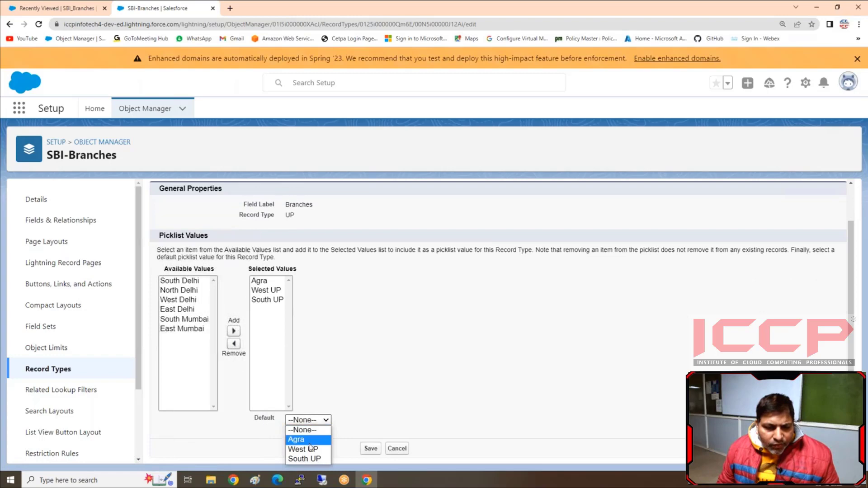
pyautogui.click(304, 439)
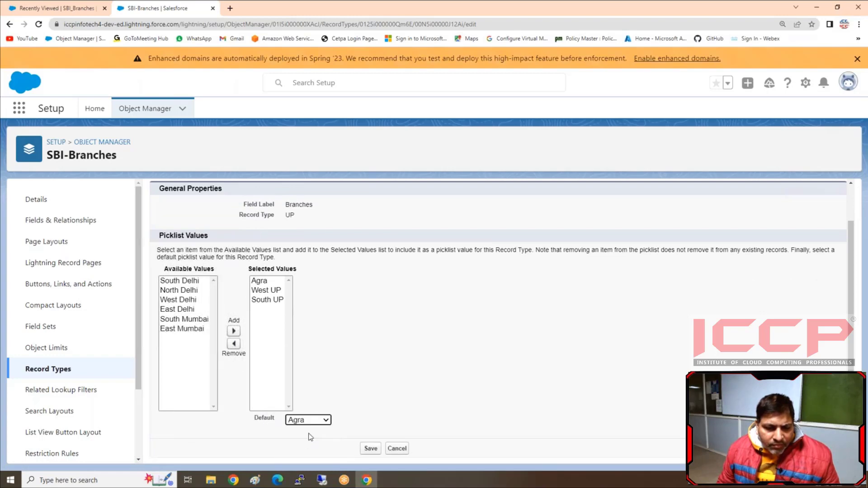
pyautogui.click(371, 449)
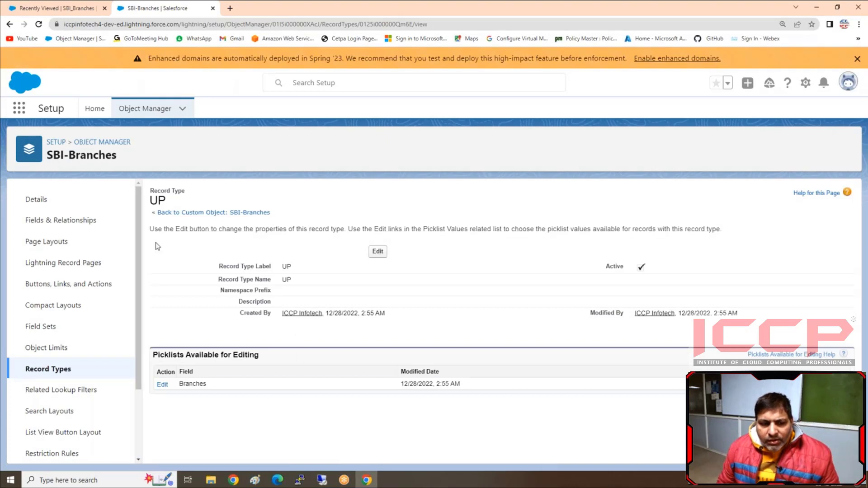
# Reload the SBI_Branches list in SBI BANK APP, check a new record form for record type choices, and close it unsaved
pyautogui.click(64, 10)
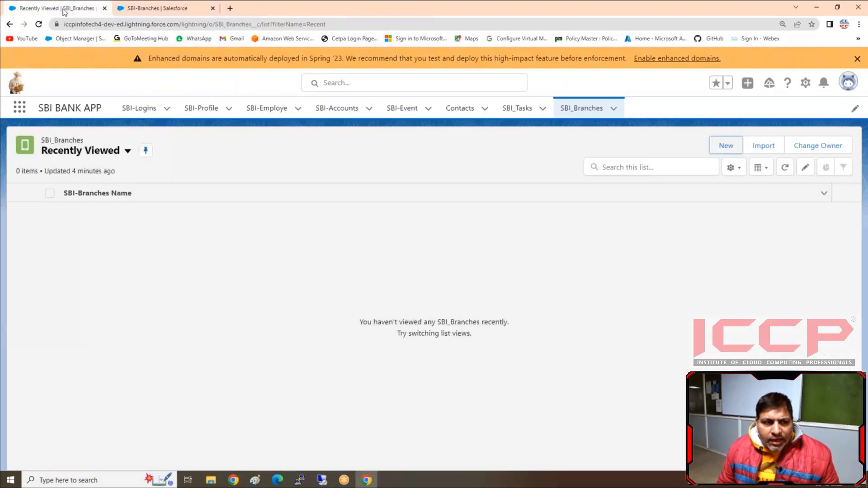
pyautogui.click(38, 25)
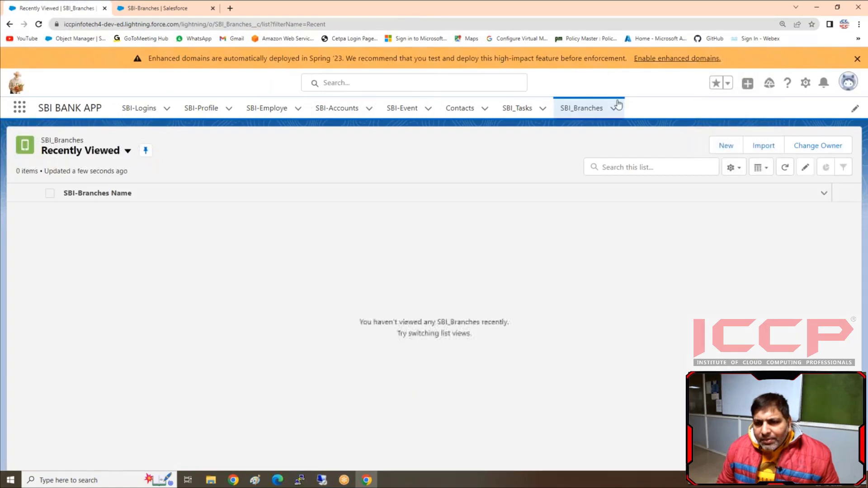
pyautogui.click(583, 109)
pyautogui.click(713, 148)
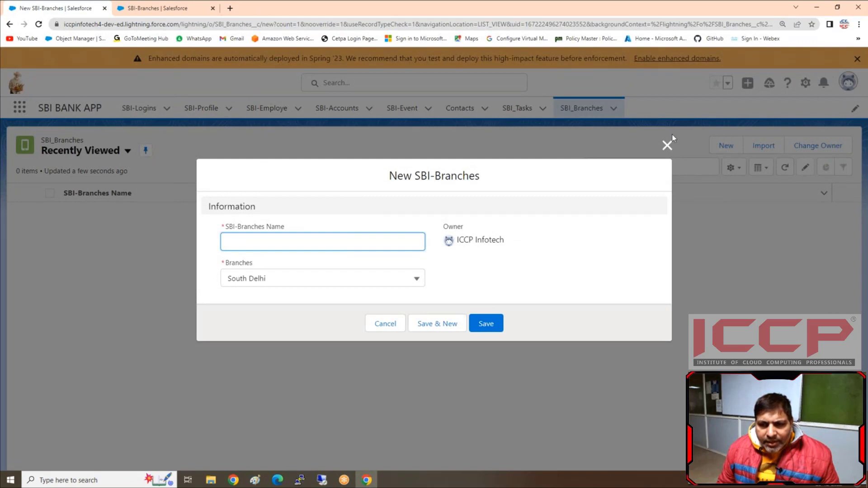
pyautogui.click(667, 145)
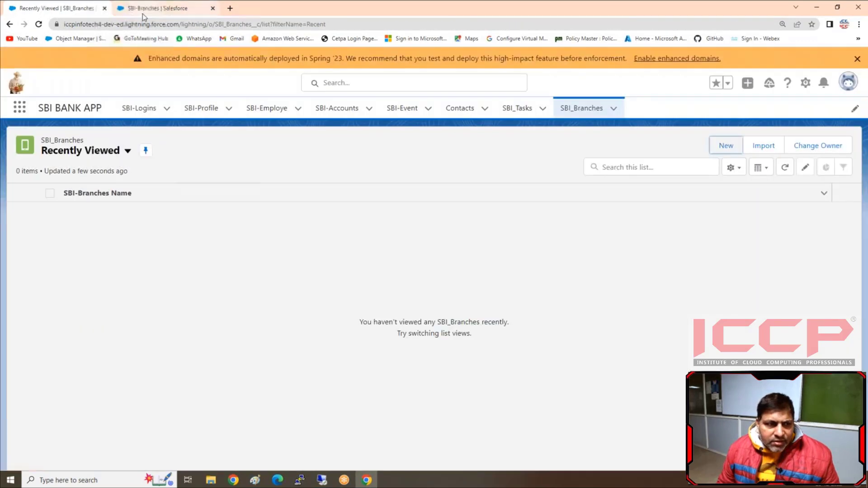
# Close the SBI_Branches list and create an SBI-Branches page layout named Delhi, cloned from SBI-Branches Layout
pyautogui.click(40, 23)
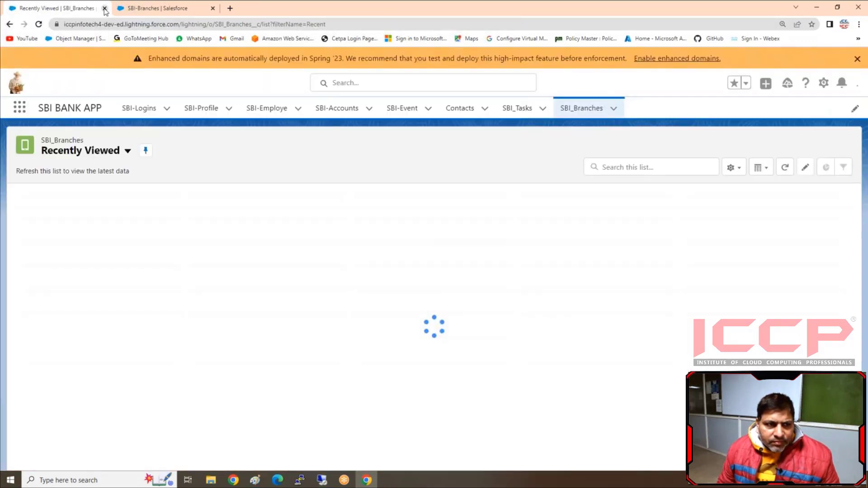
pyautogui.click(105, 8)
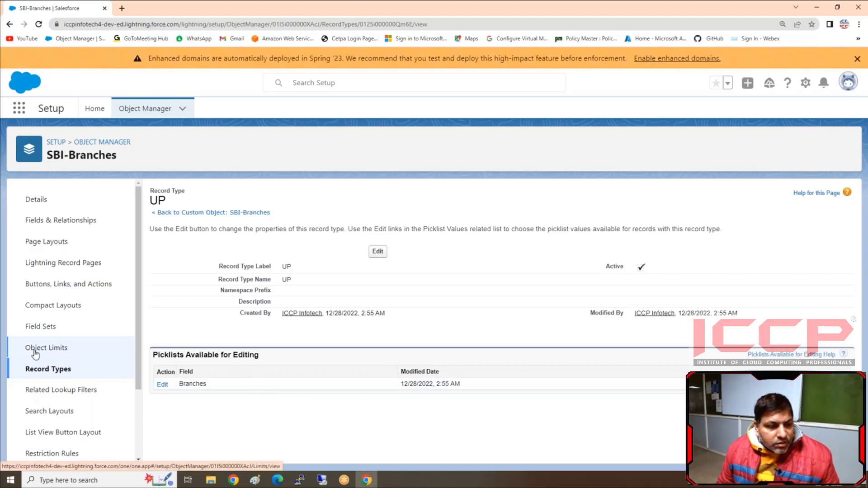
pyautogui.click(50, 244)
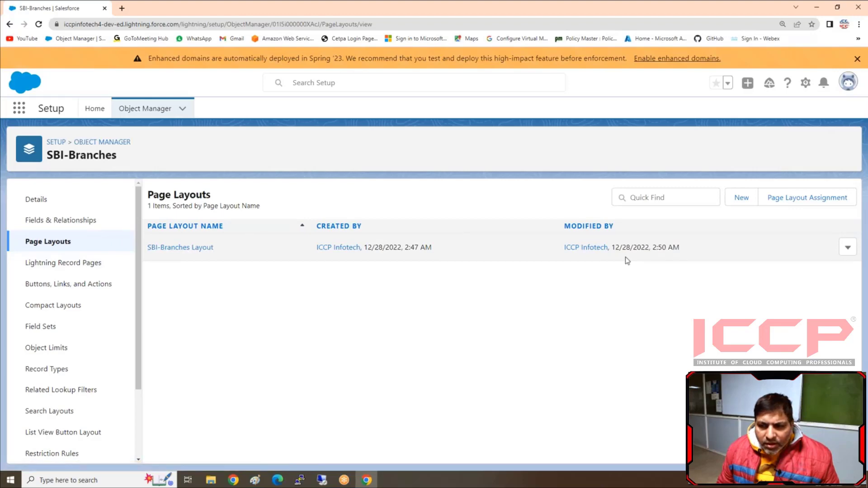
pyautogui.click(744, 199)
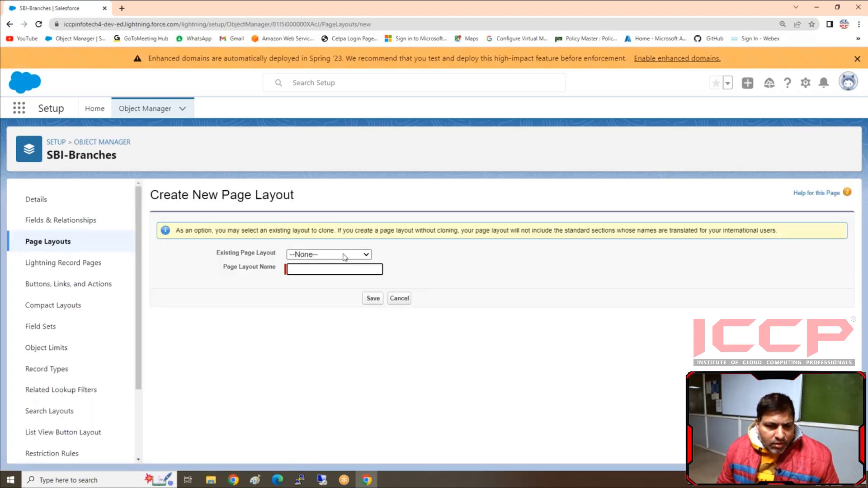
pyautogui.click(353, 257)
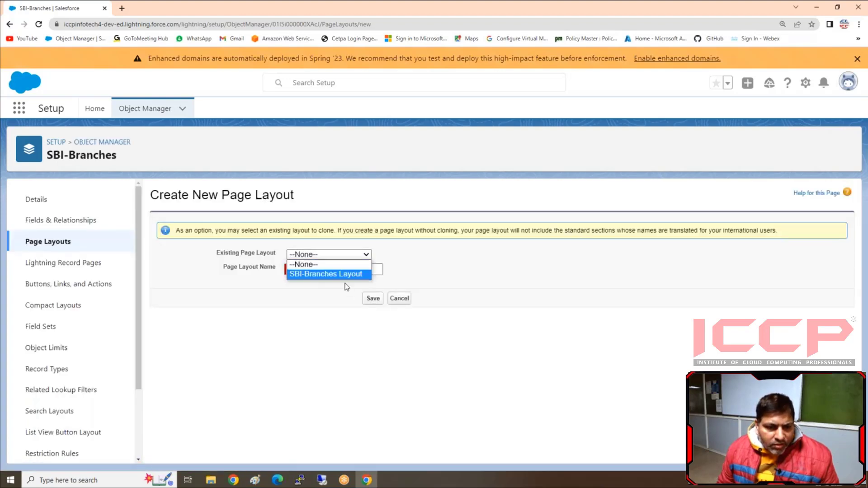
pyautogui.click(346, 275)
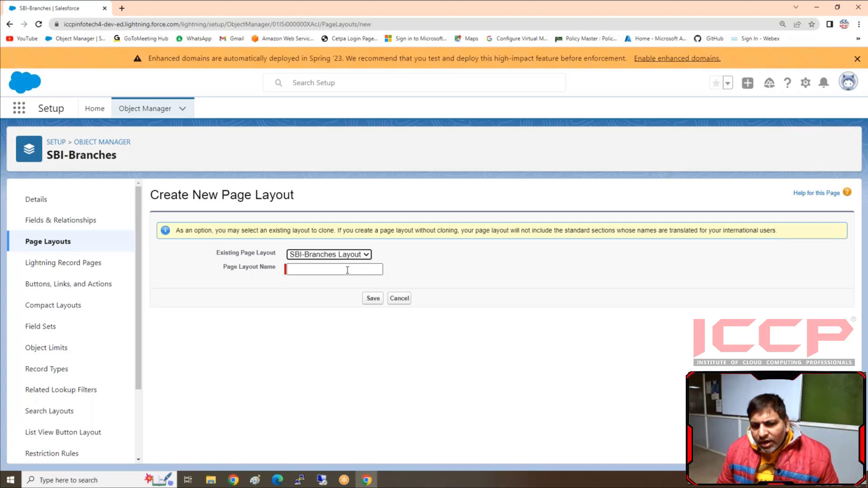
pyautogui.click(347, 270)
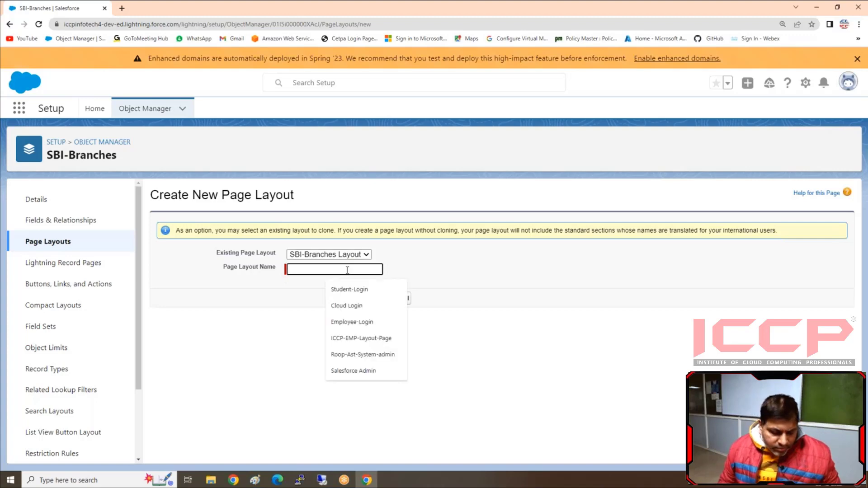
pyautogui.write('Delhi')
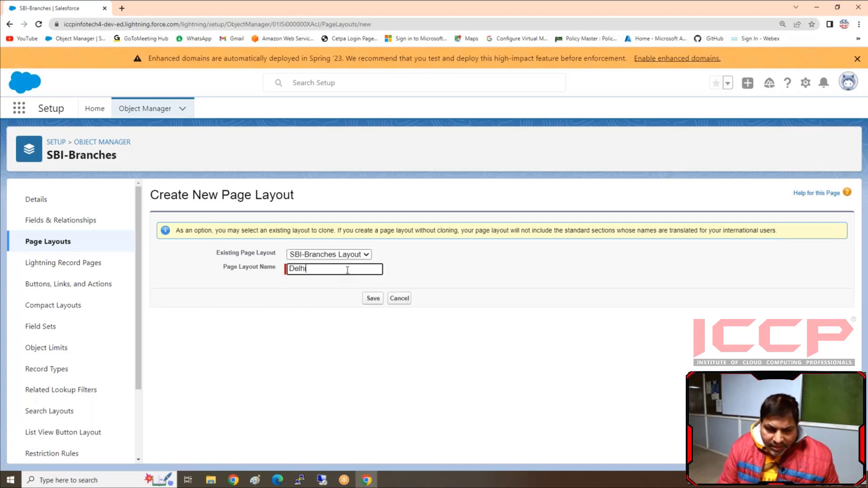
pyautogui.click(373, 298)
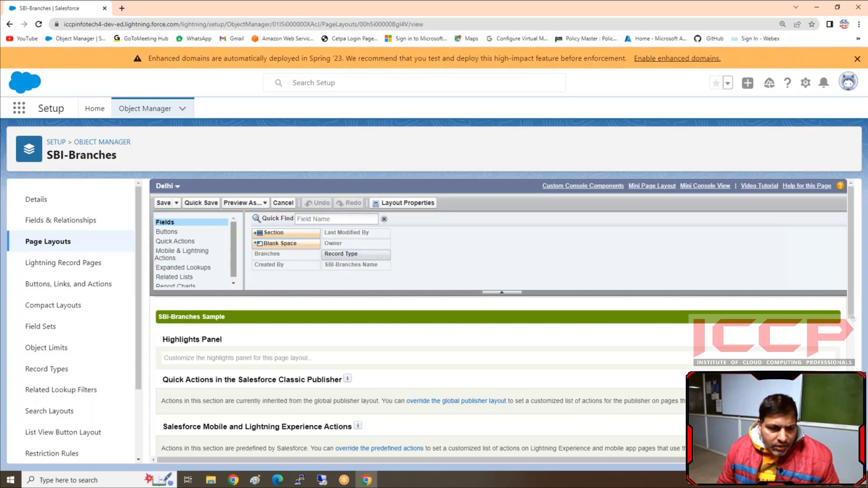
# Review the fields and sections of the Delhi page layout, locate the SBI-Branches Name field, and save the layout
pyautogui.click(382, 253)
pyautogui.scroll(-5, 403, 273)
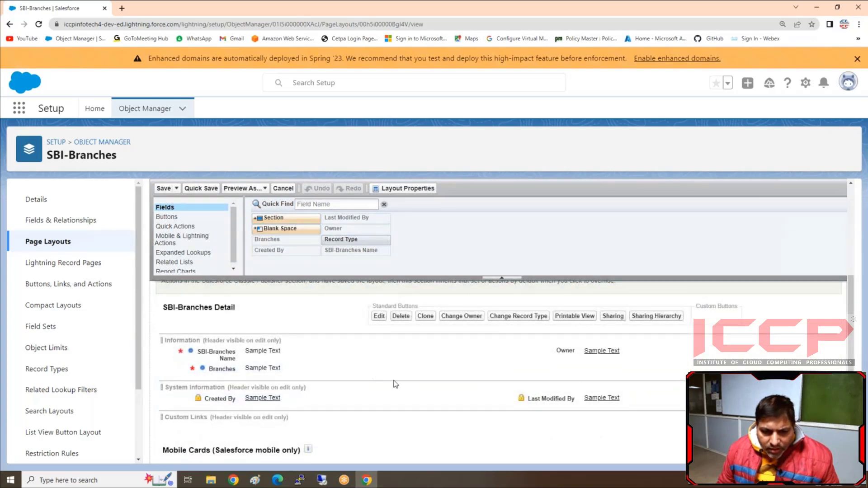
pyautogui.scroll(-2, 395, 382)
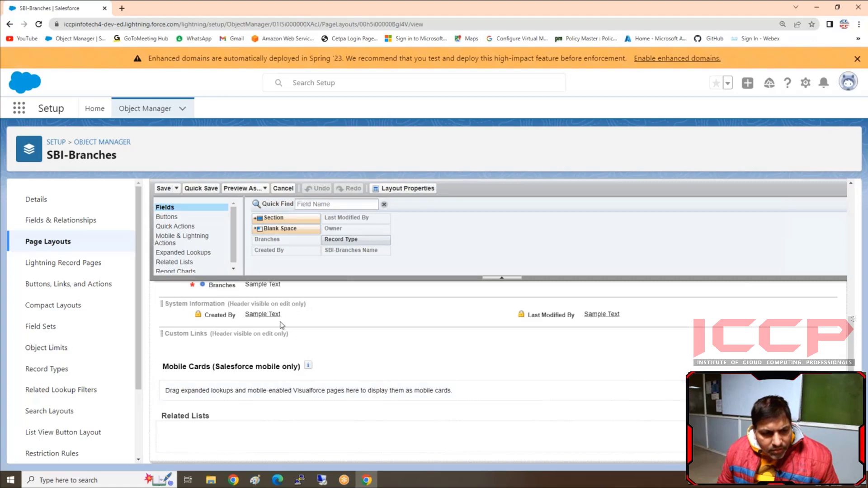
pyautogui.scroll(10, 320, 401)
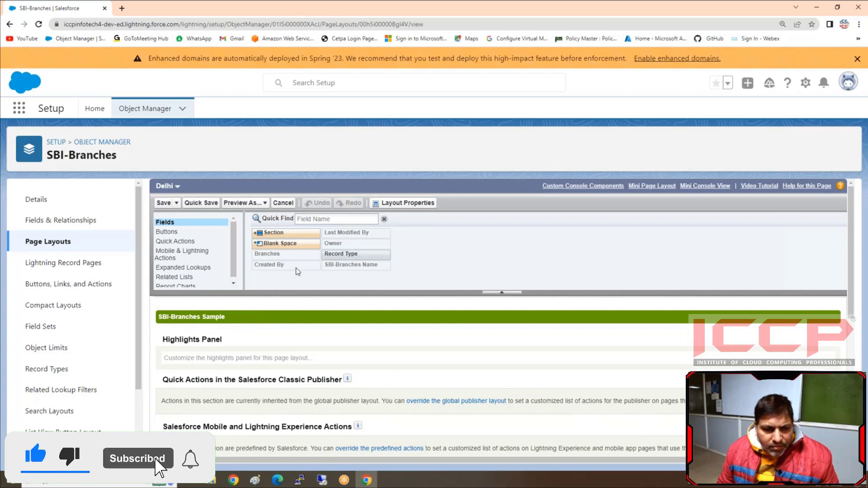
pyautogui.click(338, 266)
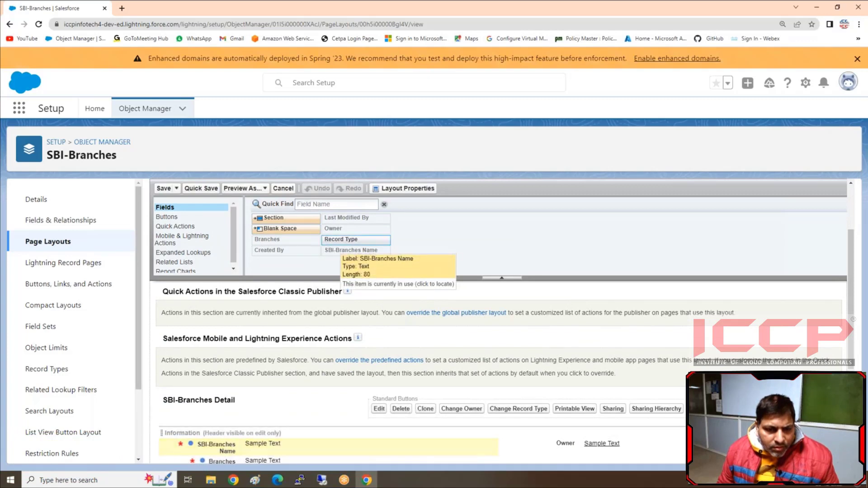
pyautogui.scroll(-2, 291, 354)
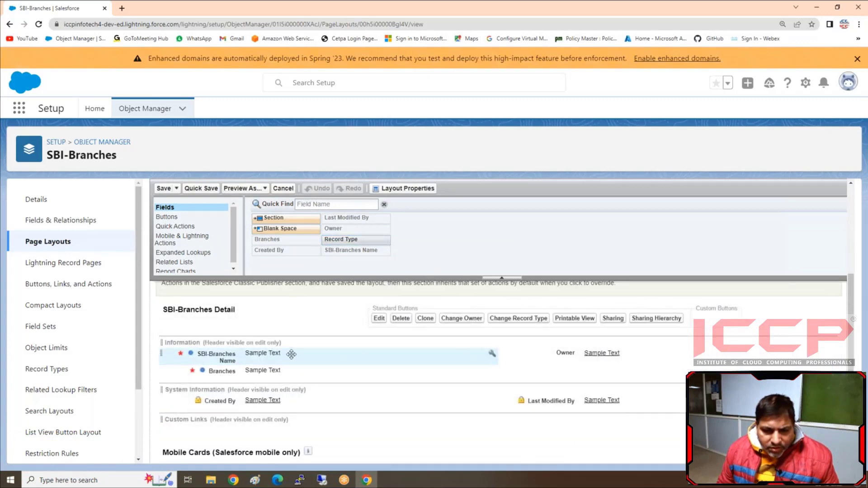
pyautogui.scroll(-2, 271, 391)
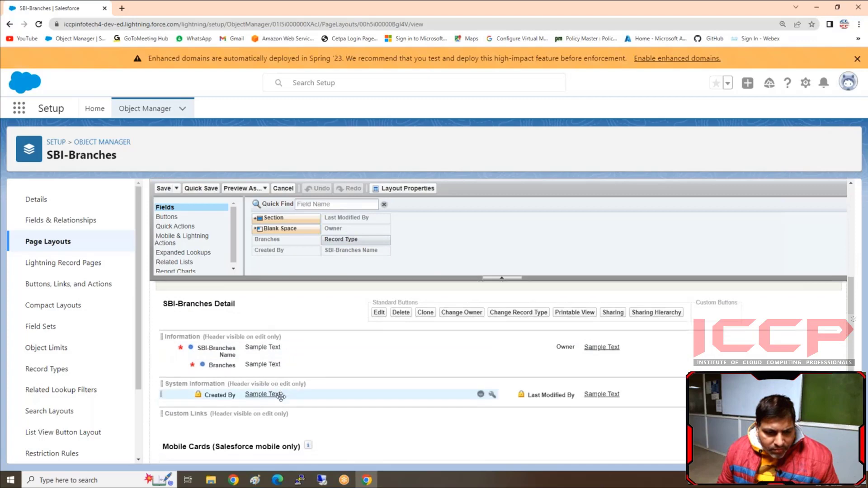
pyautogui.scroll(5, 281, 394)
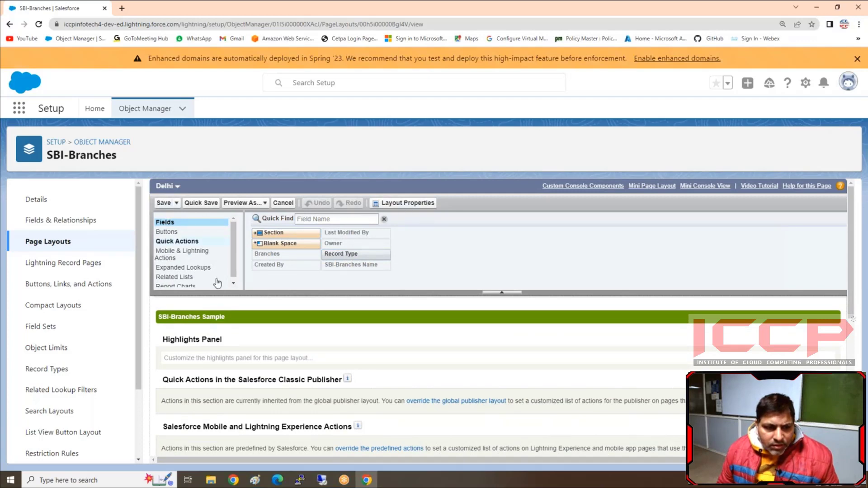
pyautogui.click(163, 204)
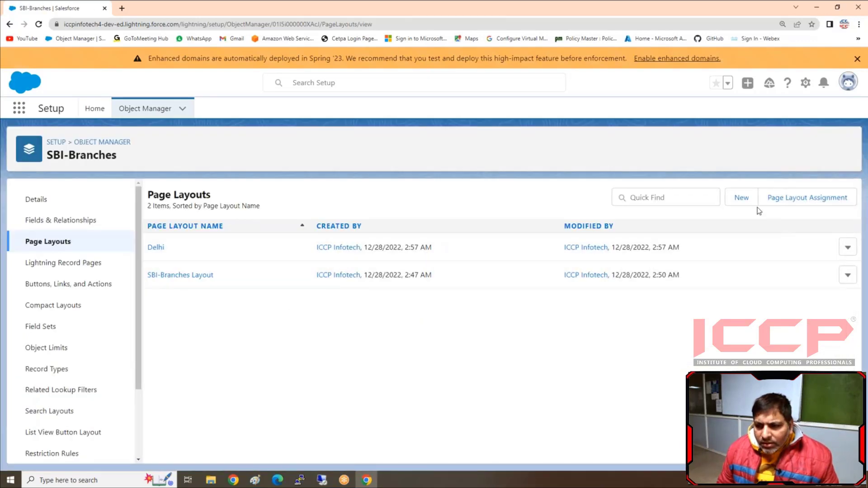
# Create a page layout named Mumbai, cloned from SBI-Branches Layout, and save it
pyautogui.click(745, 205)
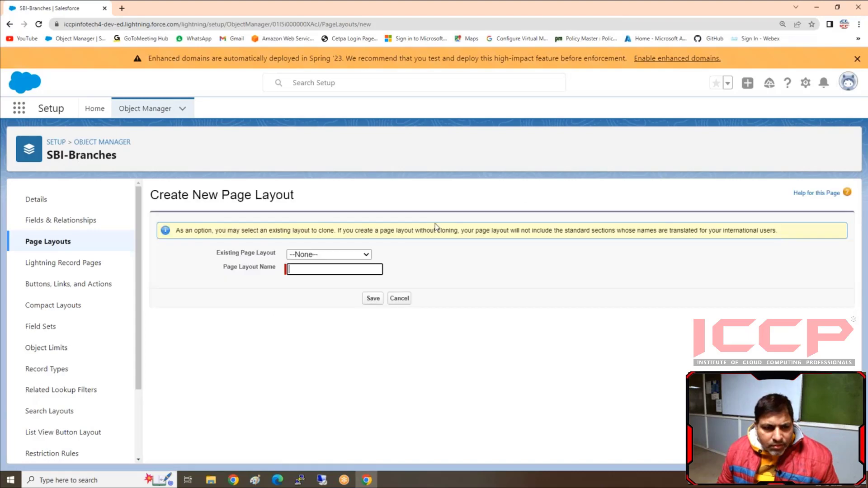
pyautogui.click(337, 256)
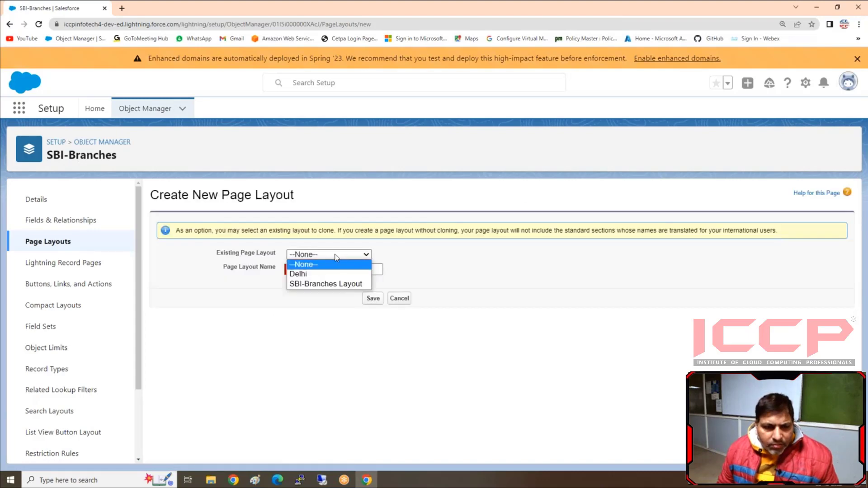
pyautogui.click(333, 285)
pyautogui.click(326, 271)
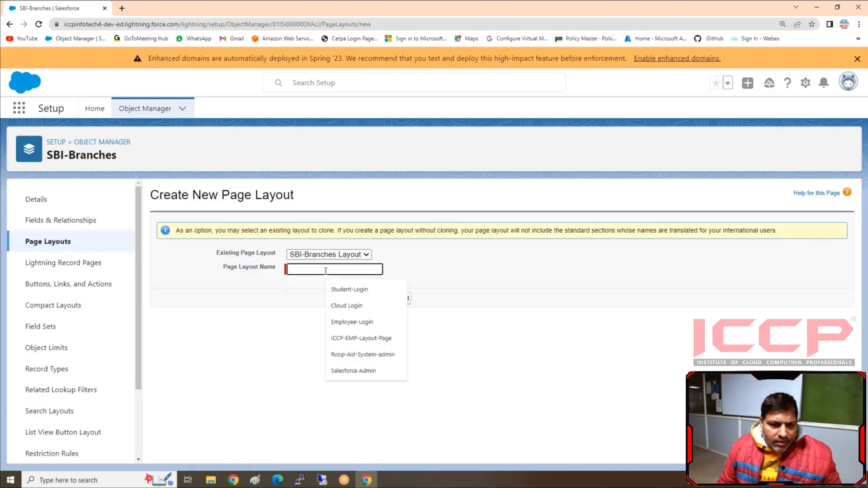
pyautogui.write('Mumbai')
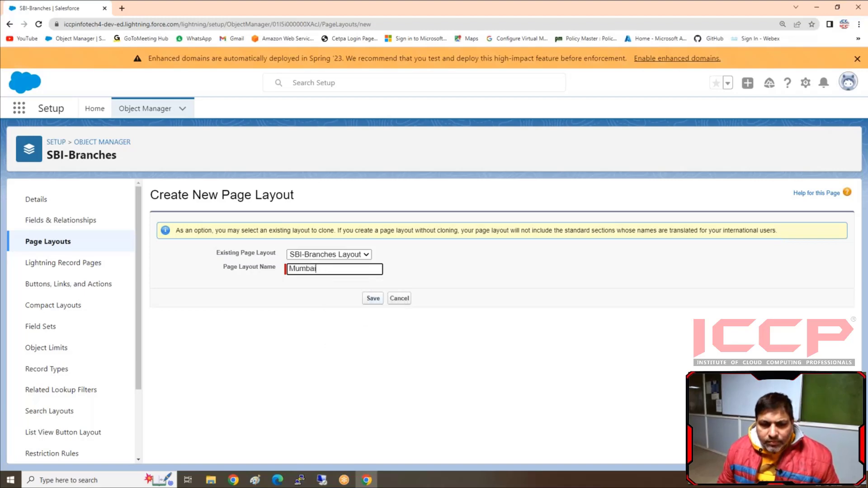
pyautogui.click(373, 298)
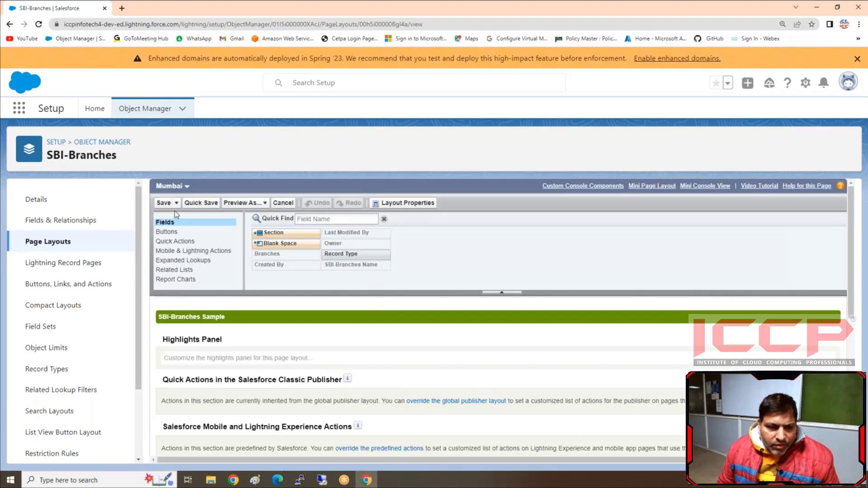
pyautogui.click(164, 203)
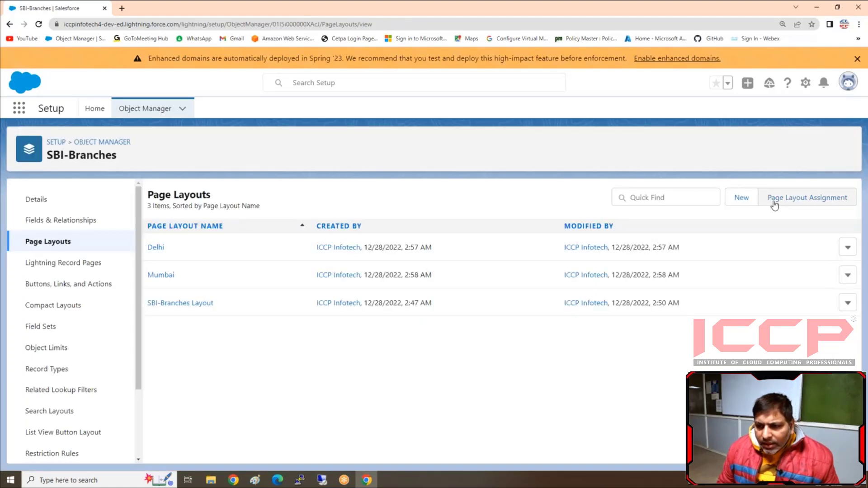
# Create a page layout named UP, cloned from SBI-Branches Layout, and save it
pyautogui.click(742, 198)
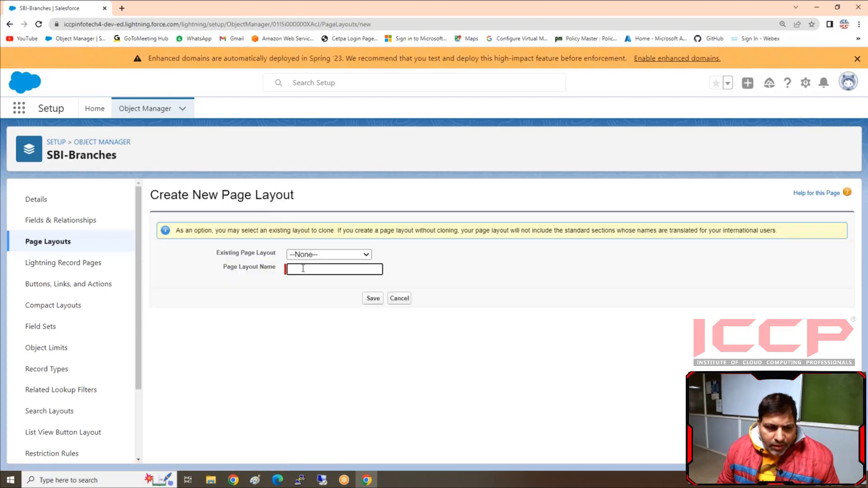
pyautogui.click(311, 256)
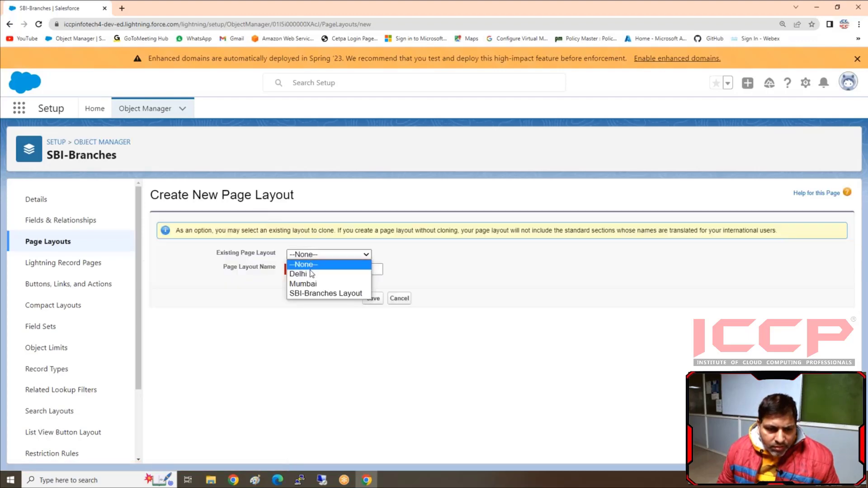
pyautogui.click(315, 293)
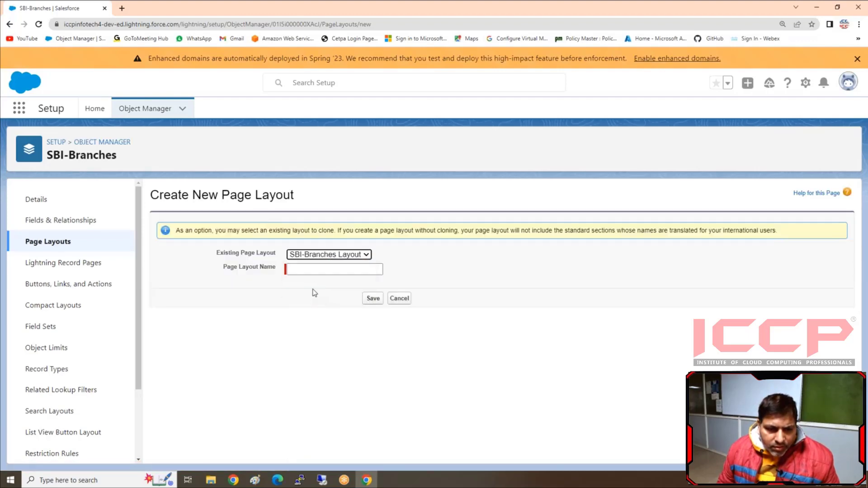
pyautogui.click(313, 270)
pyautogui.write('UP')
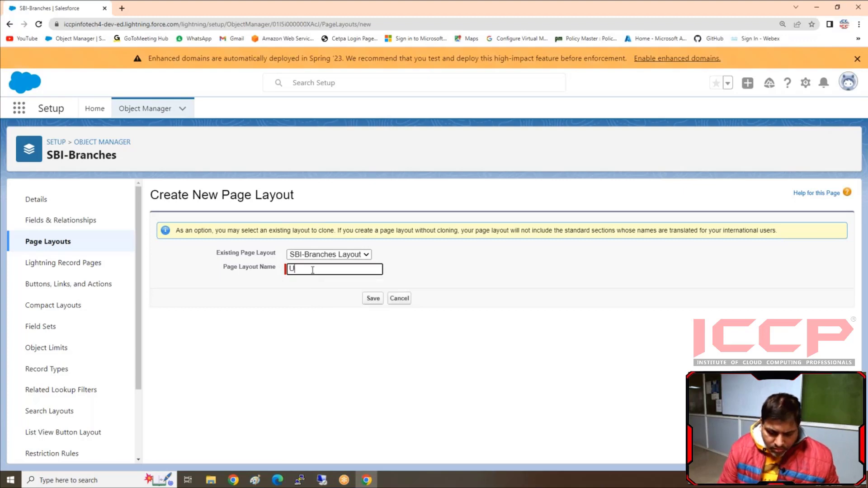
pyautogui.click(370, 300)
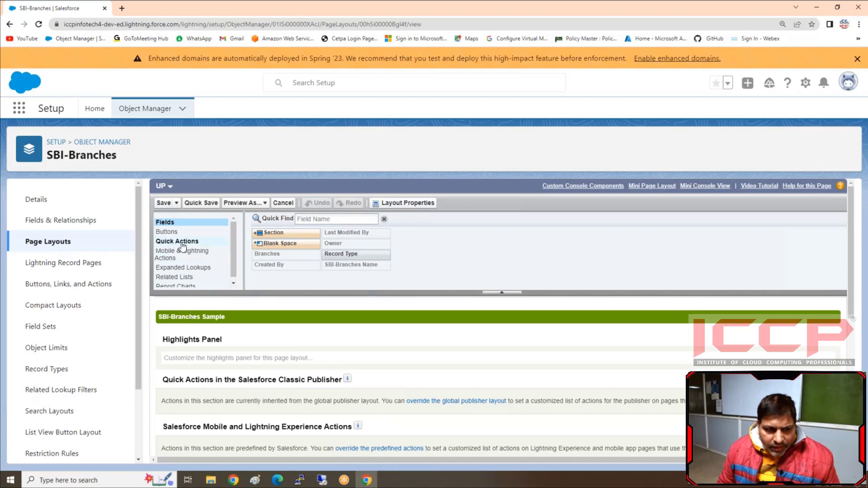
pyautogui.click(161, 204)
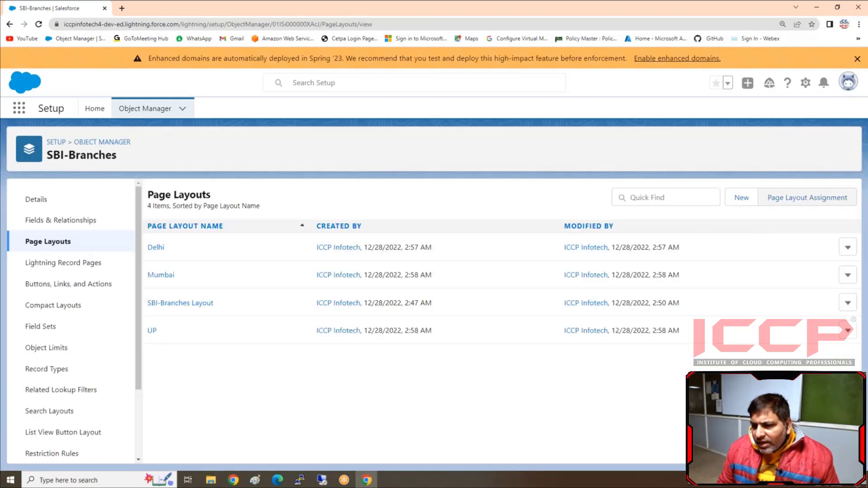
# Open the SBI-Branches page layout assignments and review the layouts given to each profile for the Master, Delhi, Mumbai and UP record types
pyautogui.click(807, 197)
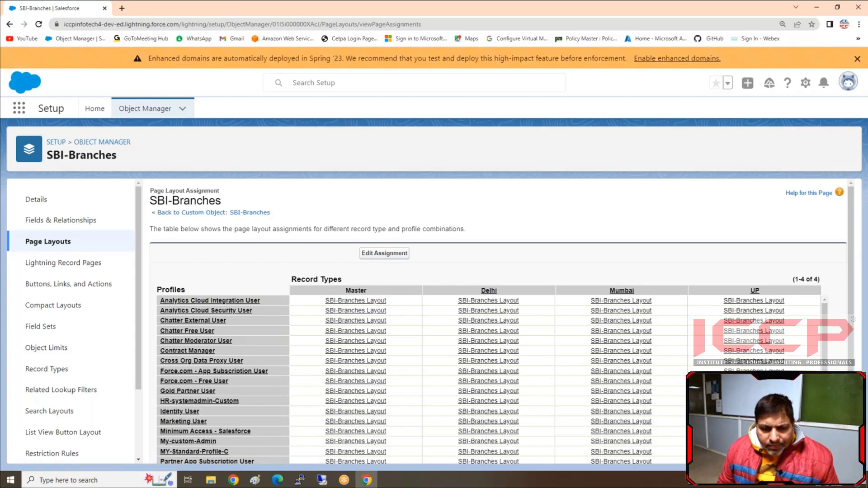
pyautogui.scroll(-3, 540, 362)
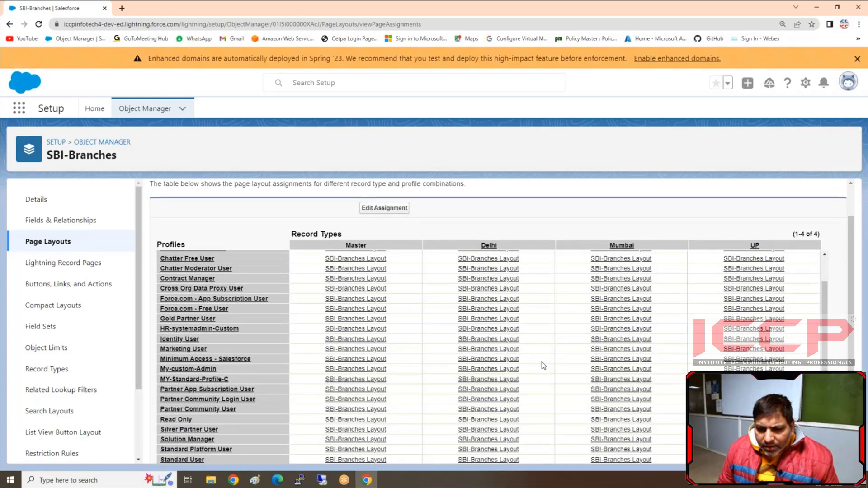
pyautogui.scroll(1, 542, 362)
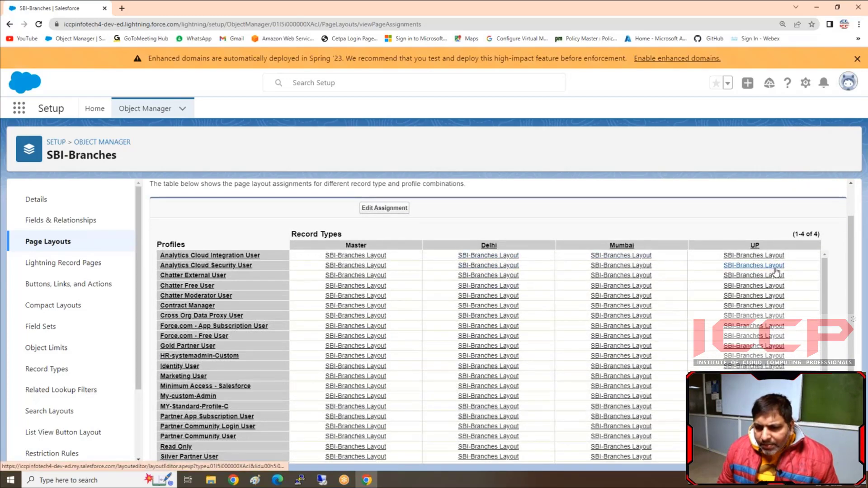
pyautogui.scroll(-3, 393, 369)
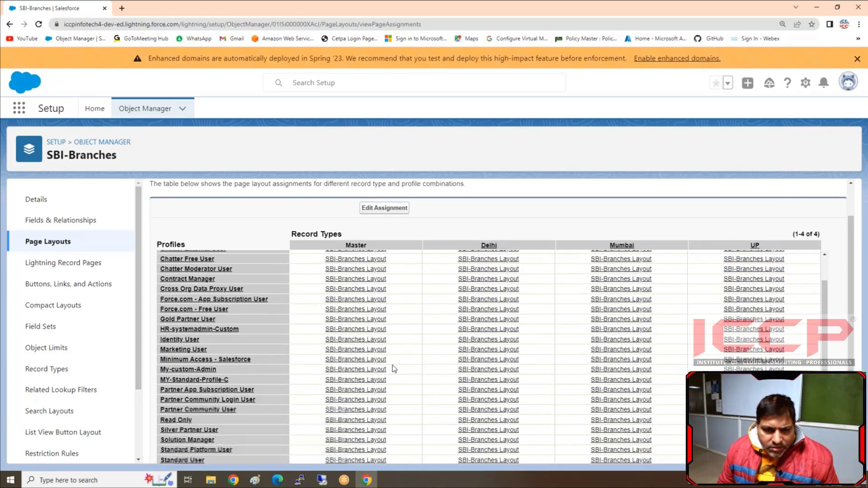
pyautogui.scroll(3, 507, 280)
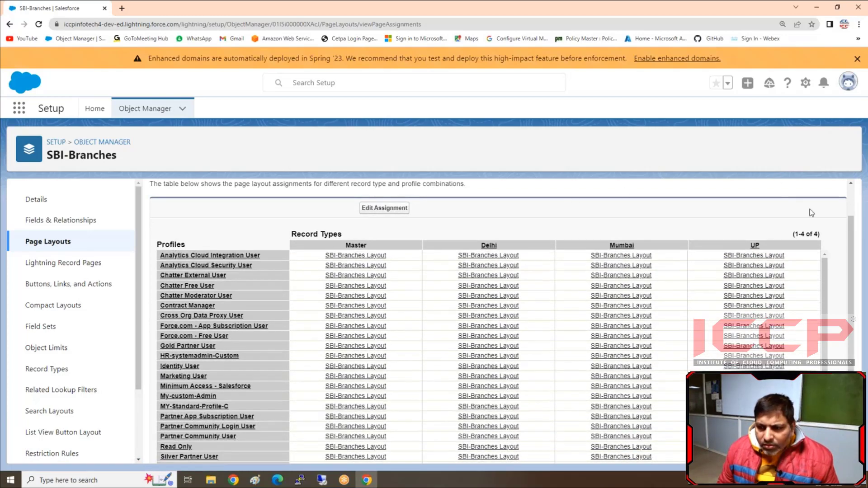
pyautogui.scroll(-2, 453, 469)
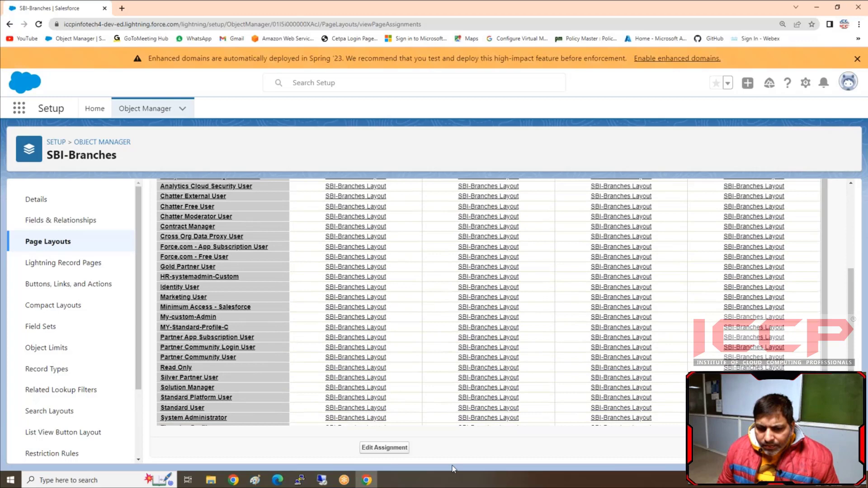
pyautogui.click(378, 448)
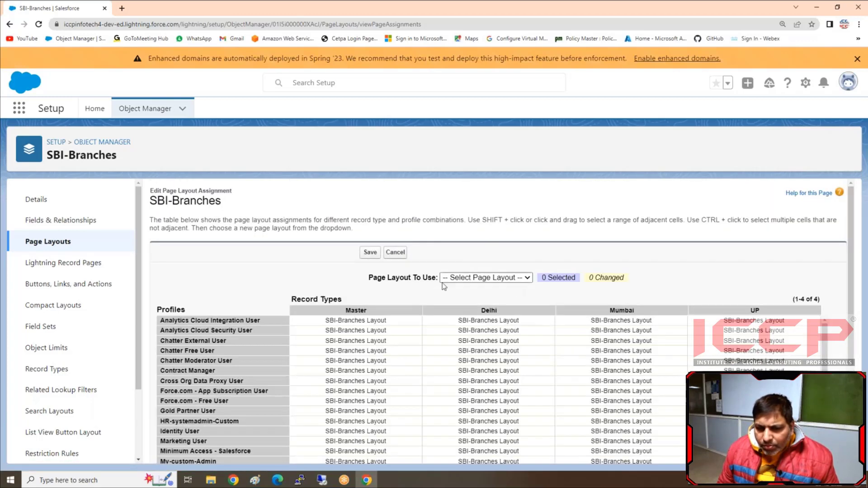
pyautogui.click(528, 278)
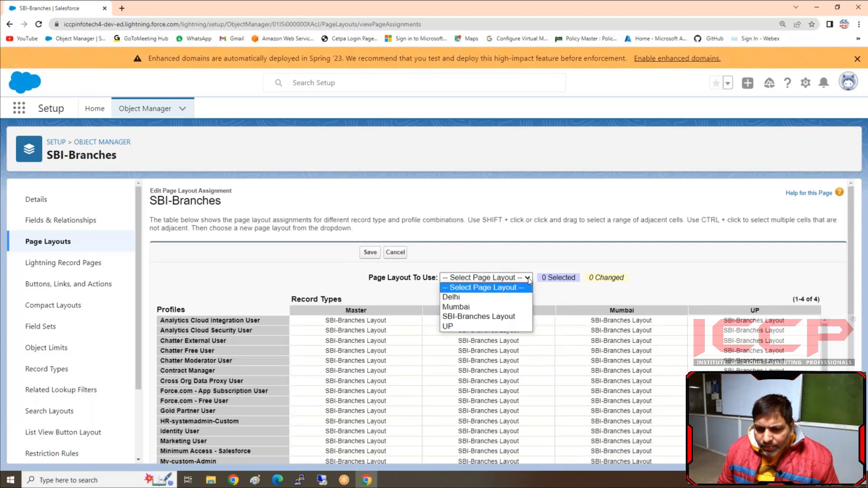
pyautogui.click(474, 297)
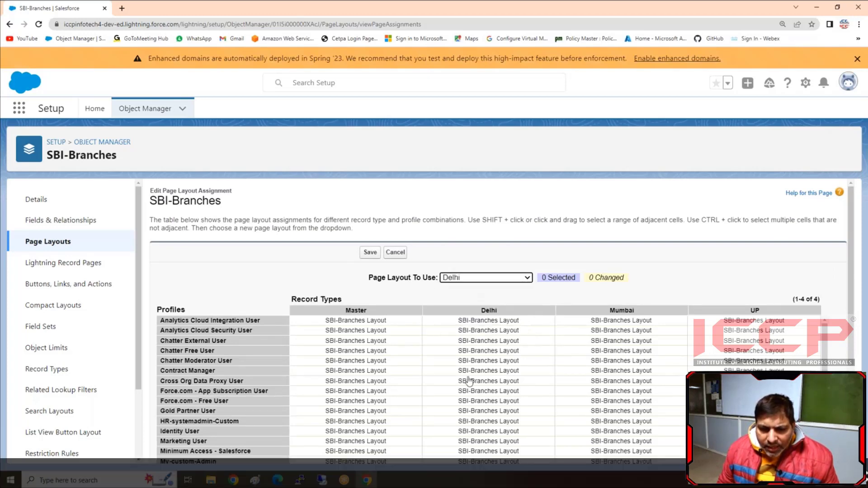
pyautogui.click(401, 252)
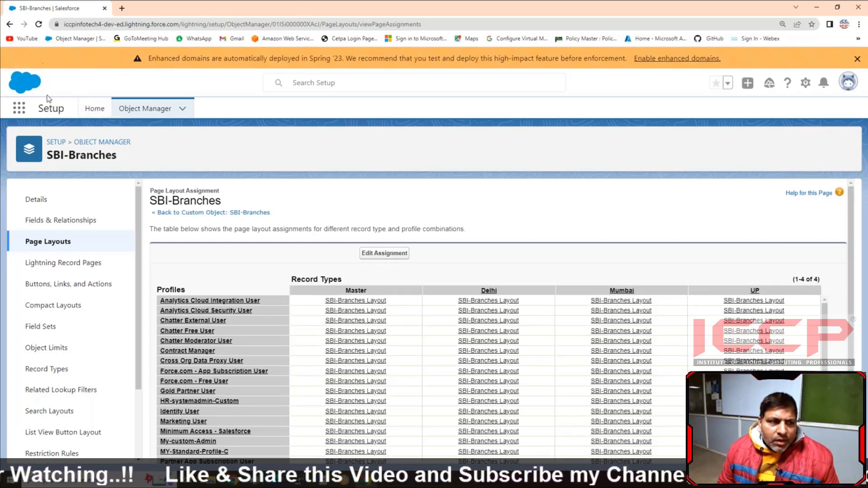
# Open SBI BANK APP in a new browser tab and display its SBI_Branches list
pyautogui.click(20, 109)
pyautogui.click(29, 310)
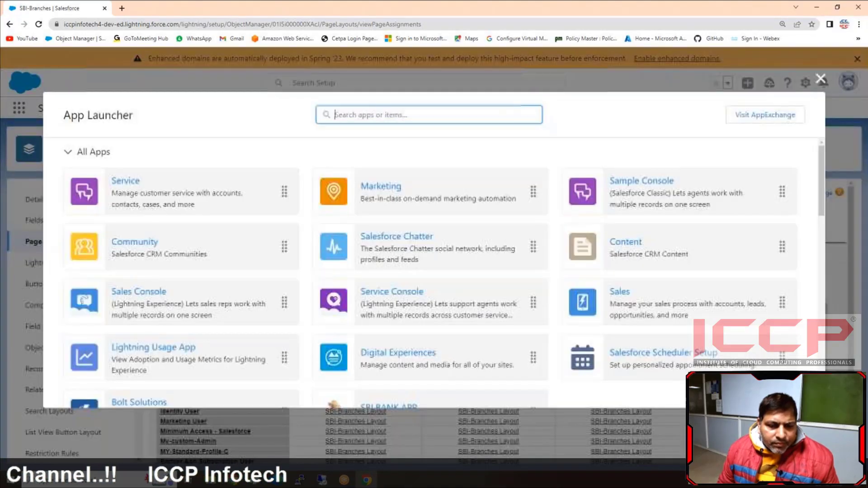
pyautogui.scroll(-3, 388, 232)
pyautogui.rightClick(386, 230)
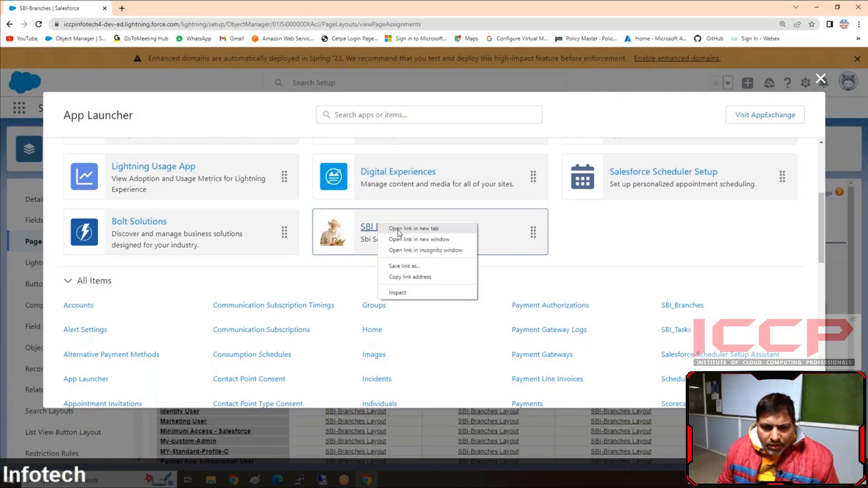
pyautogui.click(398, 229)
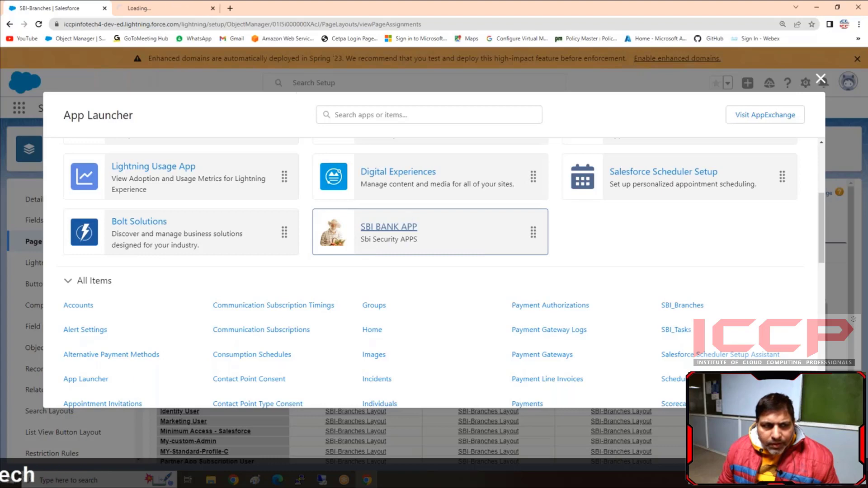
pyautogui.click(139, 8)
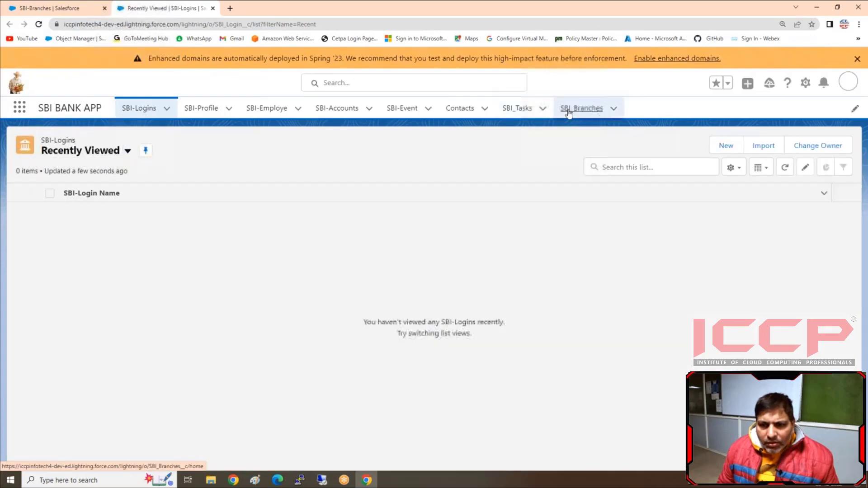
pyautogui.click(574, 109)
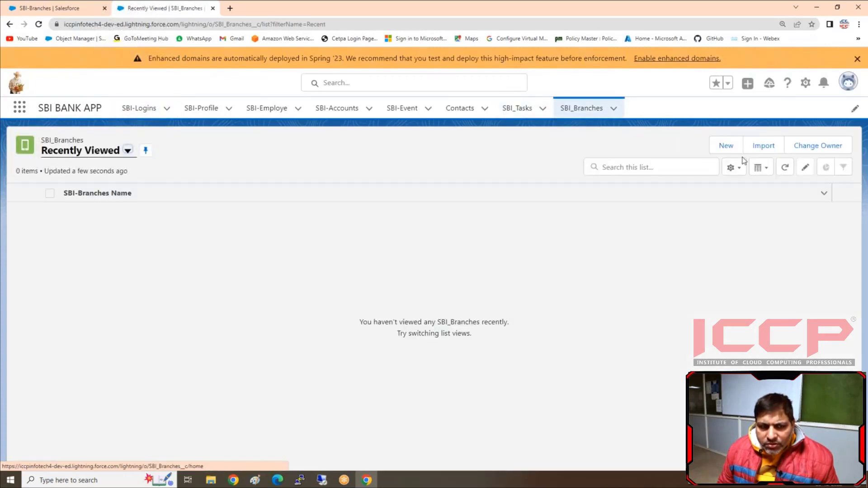
# Start a new SBI-Branches record with the Delhi record type, check the values offered for Branches, and close the form without saving
pyautogui.click(726, 145)
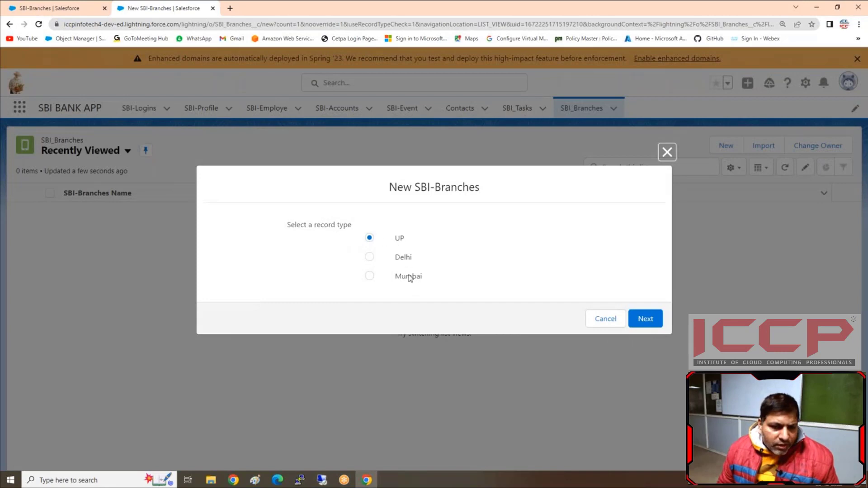
pyautogui.click(370, 257)
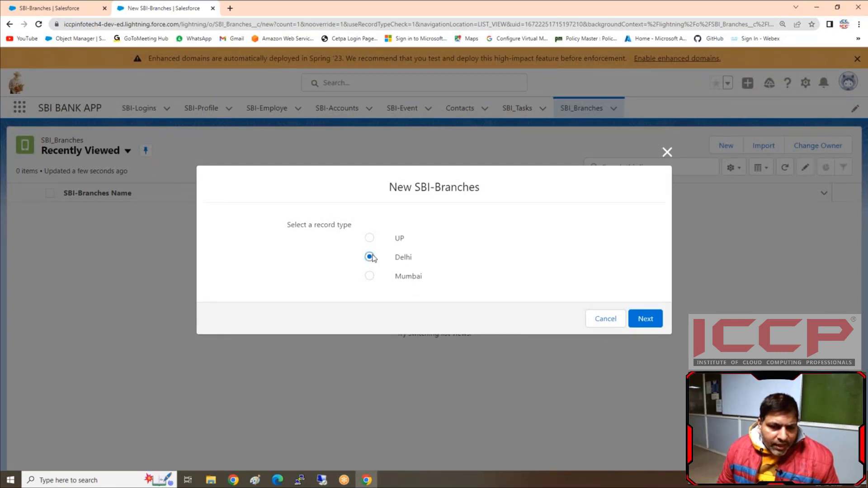
pyautogui.click(660, 320)
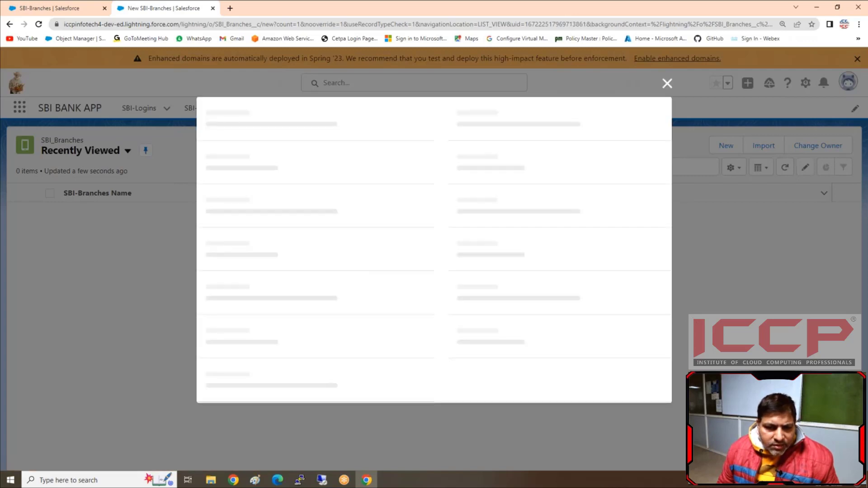
pyautogui.click(383, 286)
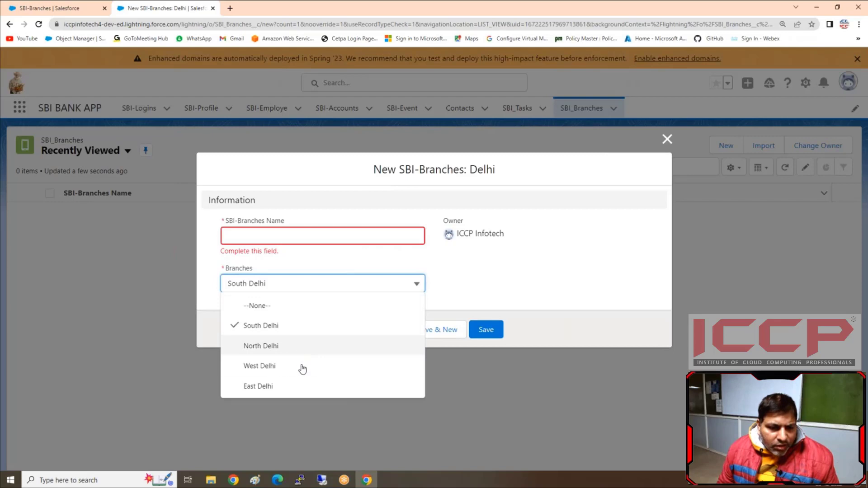
pyautogui.press('Down')
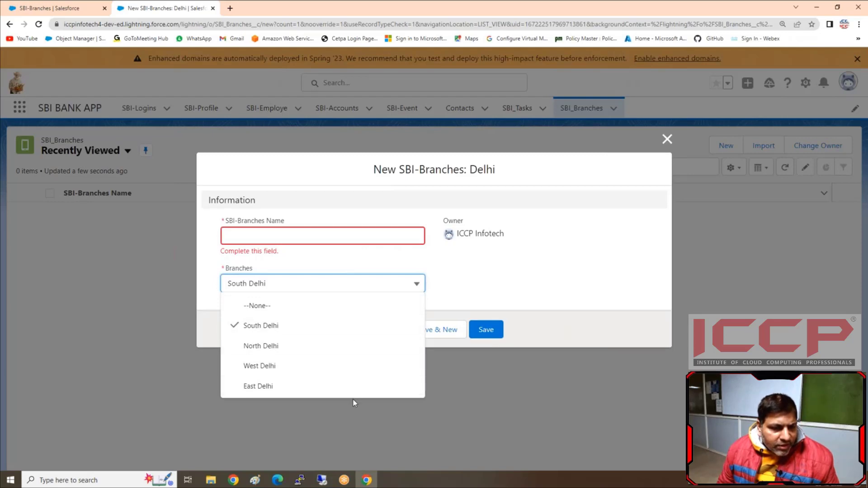
pyautogui.click(666, 140)
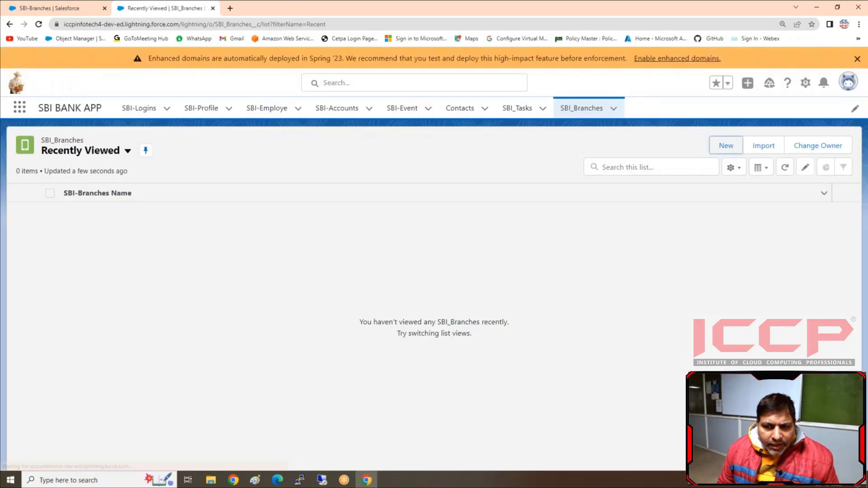
# Start a new SBI-Branches record with the UP record type, check the values offered for Branches, and close the form without saving
pyautogui.click(723, 145)
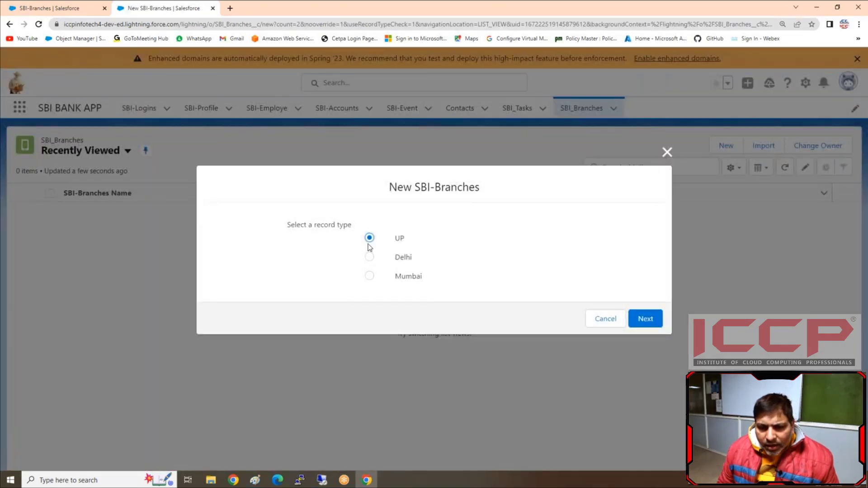
pyautogui.click(649, 317)
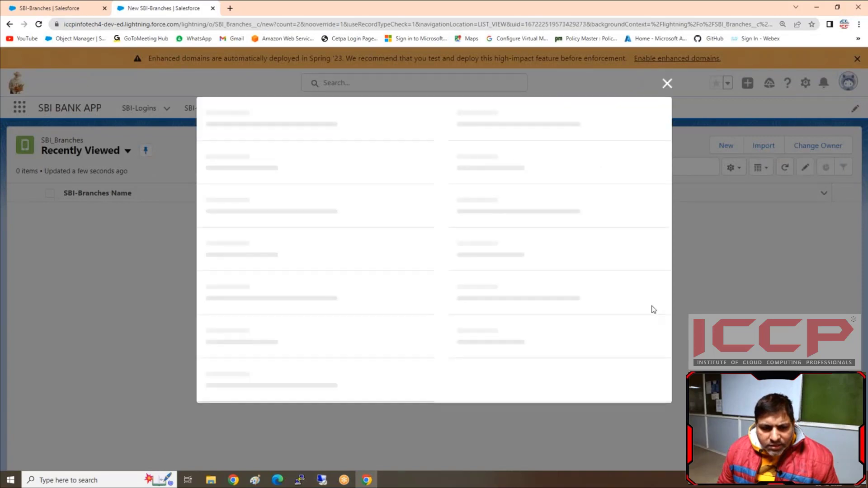
pyautogui.click(348, 283)
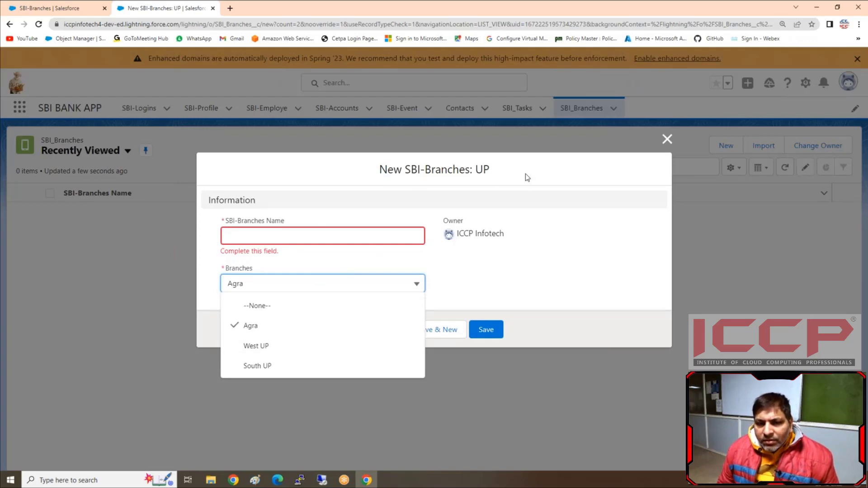
pyautogui.click(615, 240)
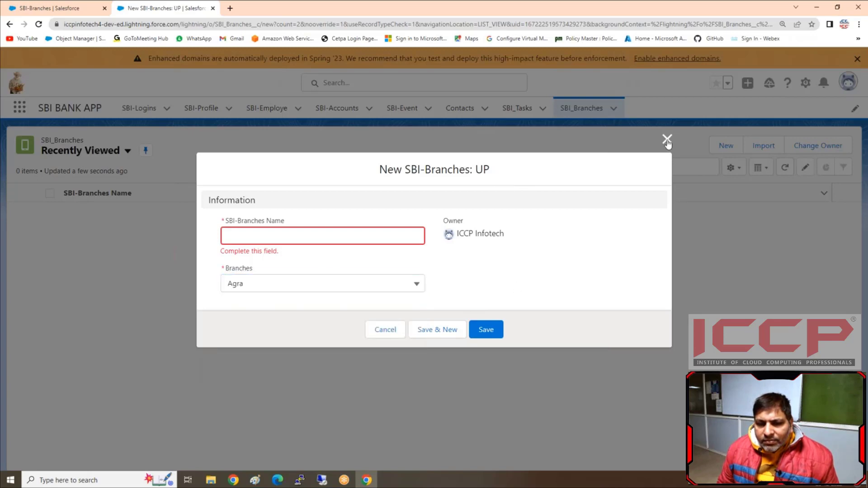
pyautogui.click(667, 139)
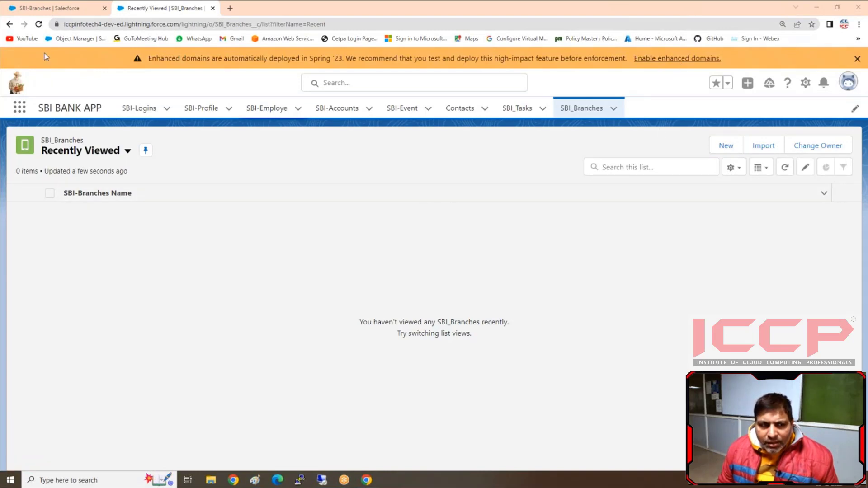
# Open the SBI-Logins list, start a new record with the Customer-Login record type to view its form, and cancel it
pyautogui.click(128, 111)
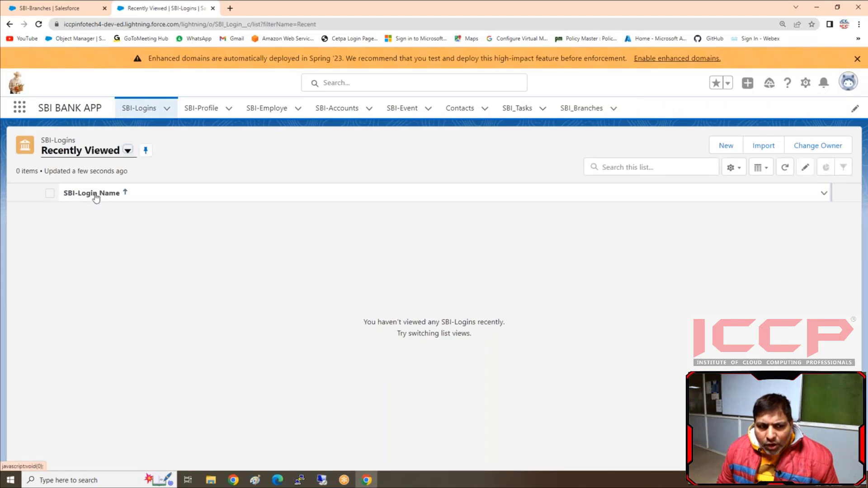
pyautogui.click(159, 110)
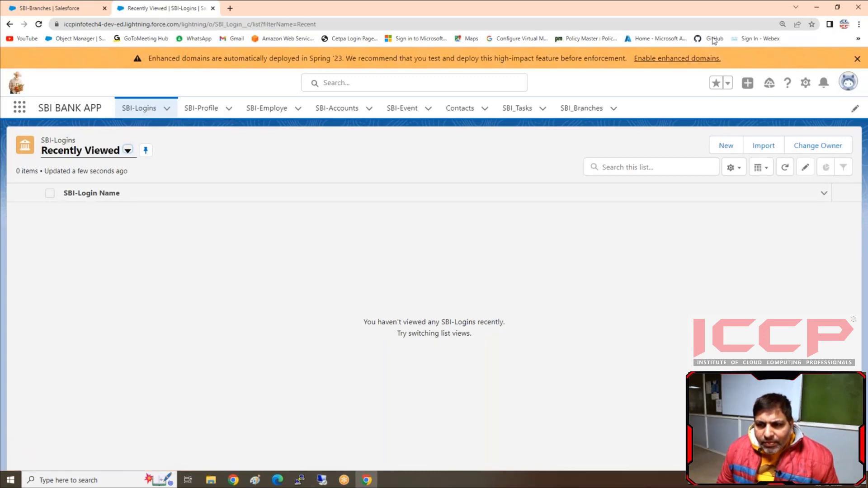
pyautogui.click(726, 145)
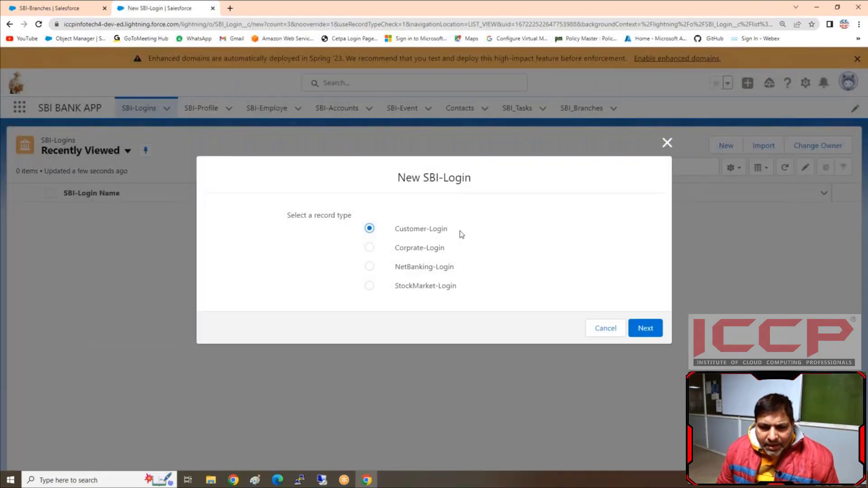
pyautogui.click(653, 334)
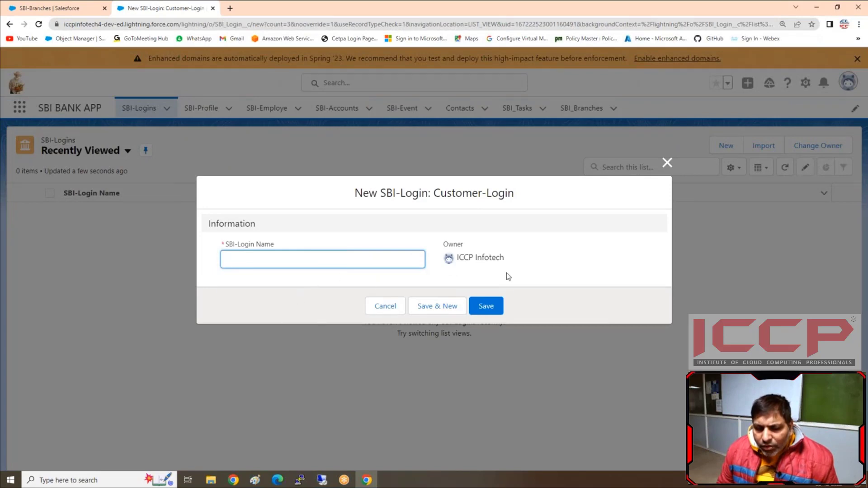
pyautogui.click(385, 306)
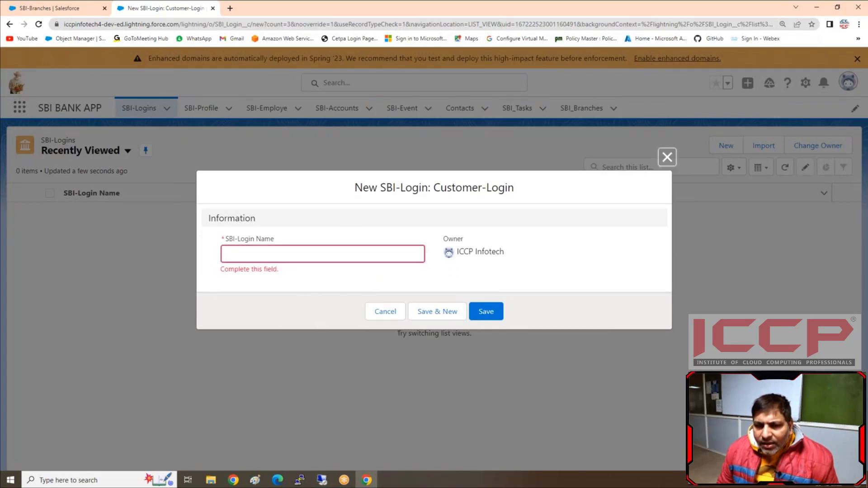
# Check the quick actions for SBI-Logins and dismiss the enhanced domains notice
pyautogui.click(168, 110)
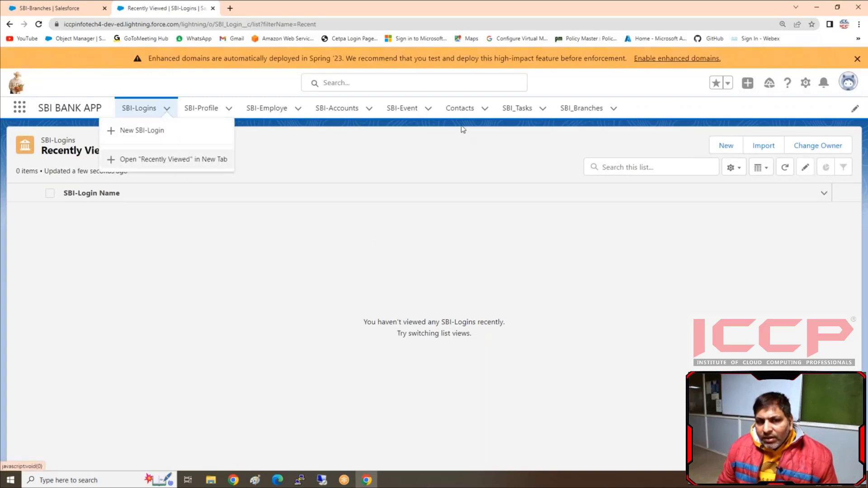
pyautogui.click(283, 146)
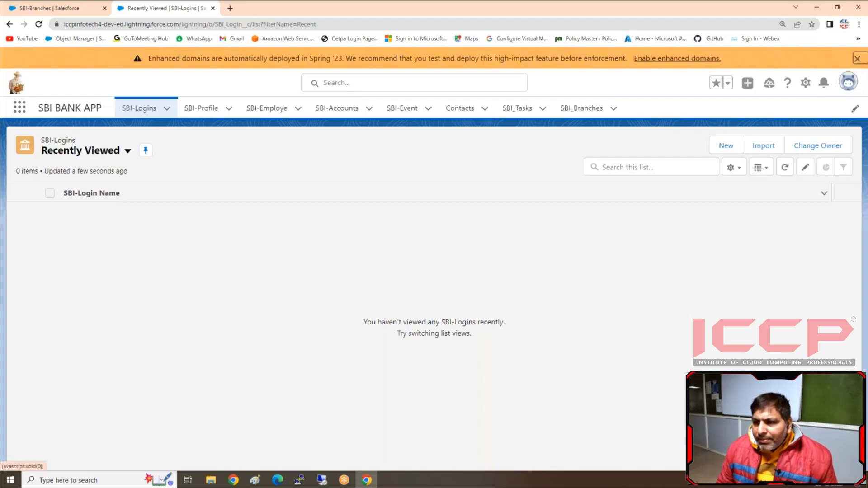
pyautogui.click(857, 59)
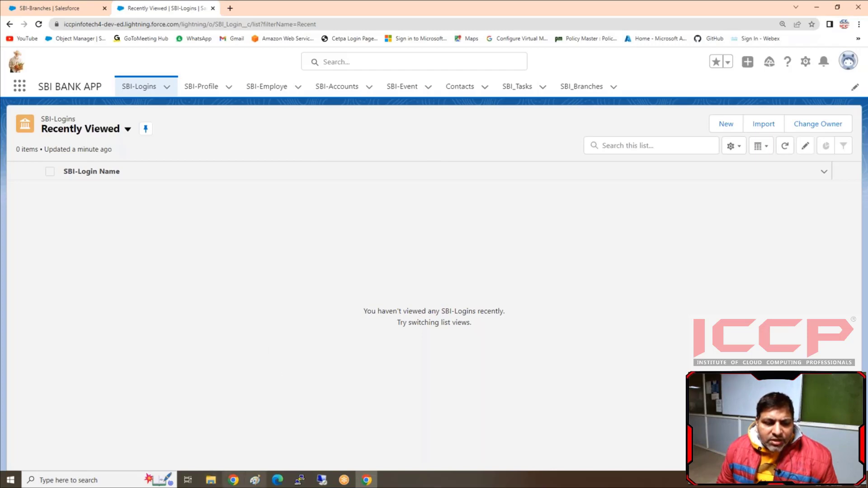
# Switch to Microsoft Edge and open the Salesforce login page at login.salesforce.com
pyautogui.click(278, 480)
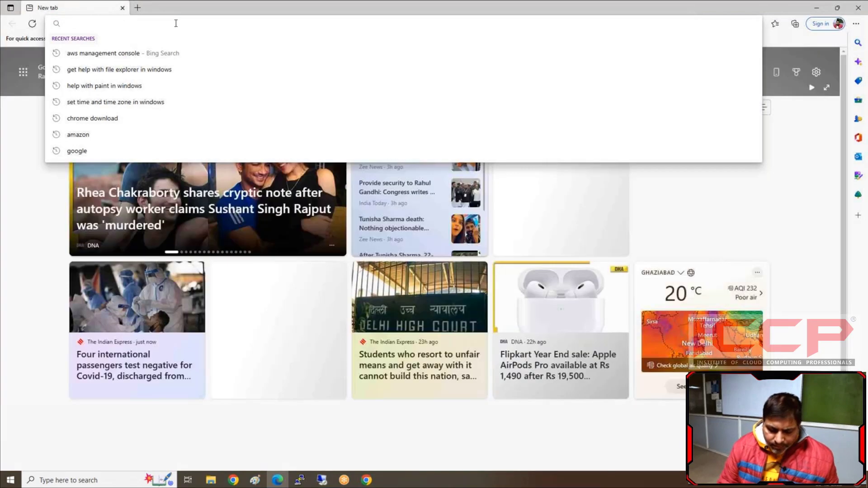
pyautogui.write('lo')
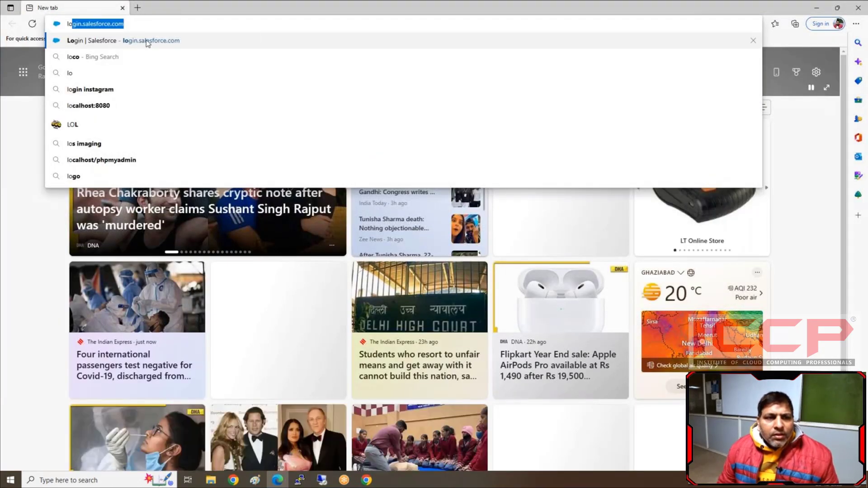
pyautogui.click(146, 40)
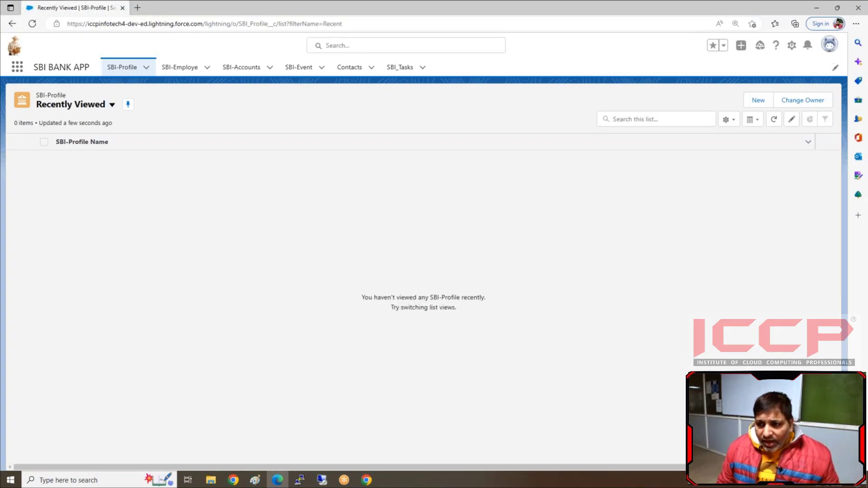
# Open the signed-in user's personal settings, view Personal Information, and open the Reset My Security Token page
pyautogui.click(830, 44)
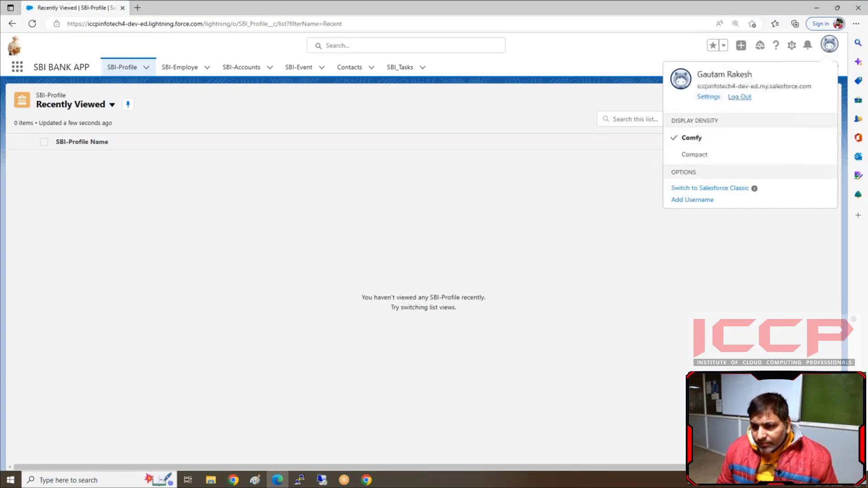
pyautogui.click(709, 97)
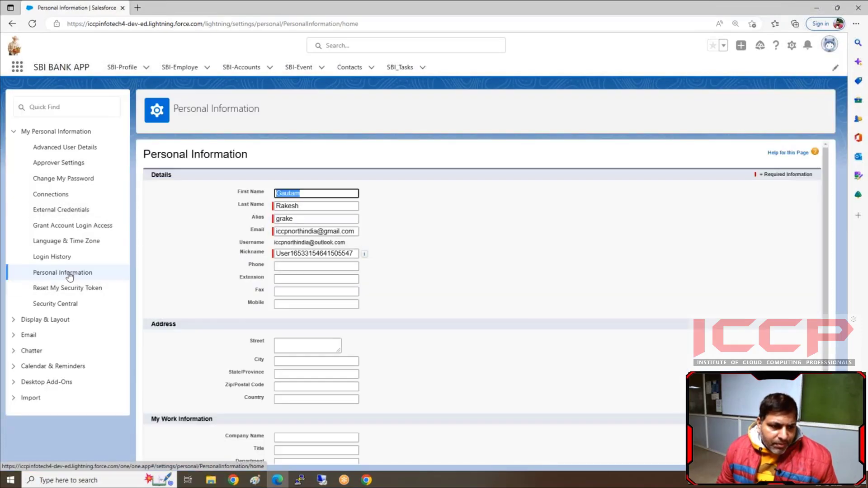
pyautogui.click(69, 277)
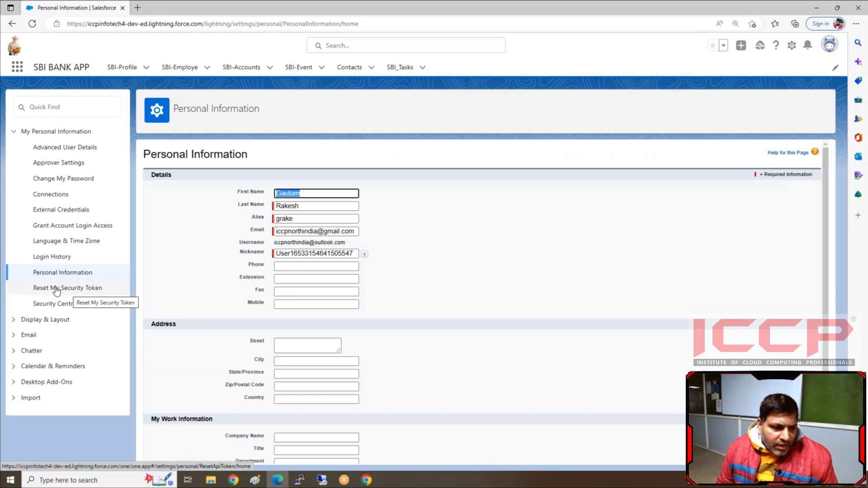
pyautogui.click(89, 288)
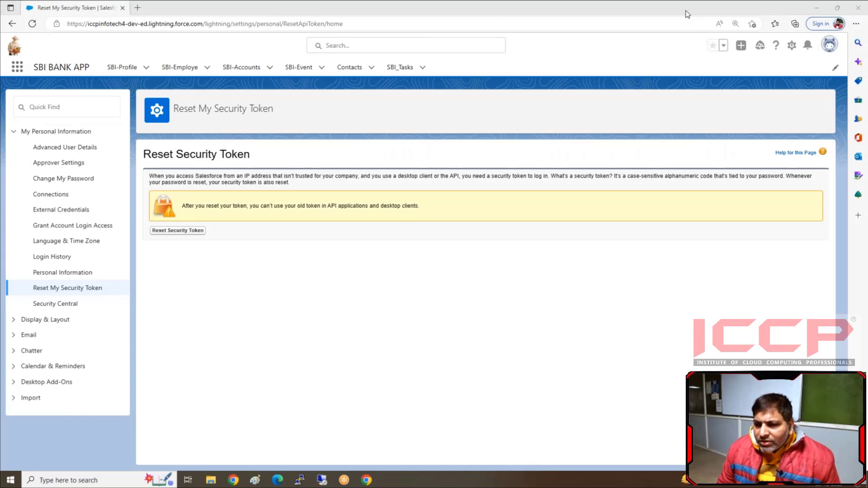
# Reset the Salesforce security token and highlight the account e-mail address on the confirmation page
pyautogui.click(182, 232)
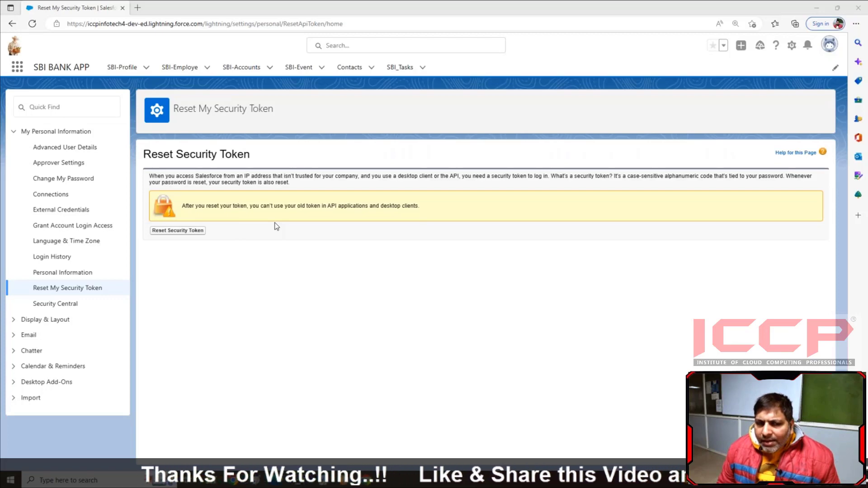
pyautogui.click(162, 233)
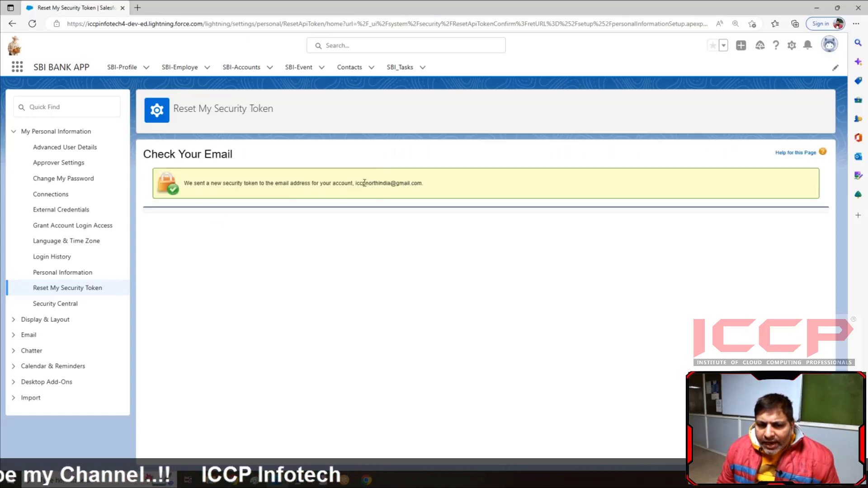
pyautogui.moveTo(355, 183); pyautogui.dragTo(419, 186)
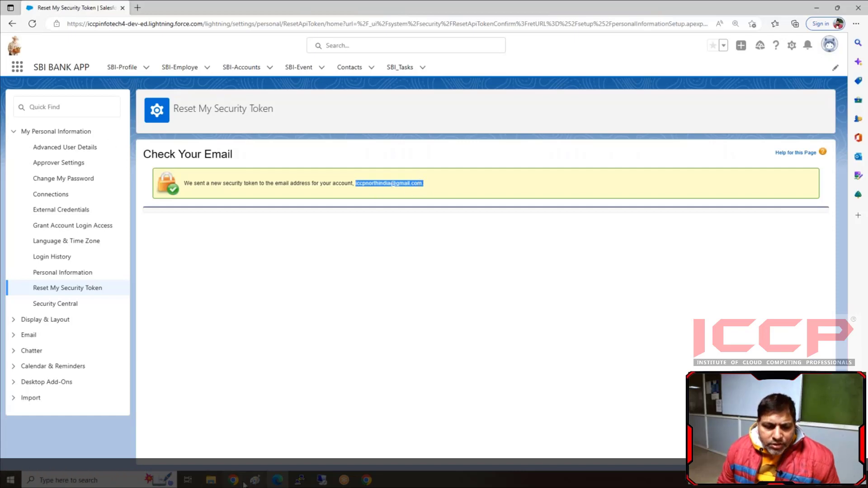
# Switch to Chrome, open Gmail in a new tab, and highlight the token in the "Your new Salesforce security token" message
pyautogui.click(366, 480)
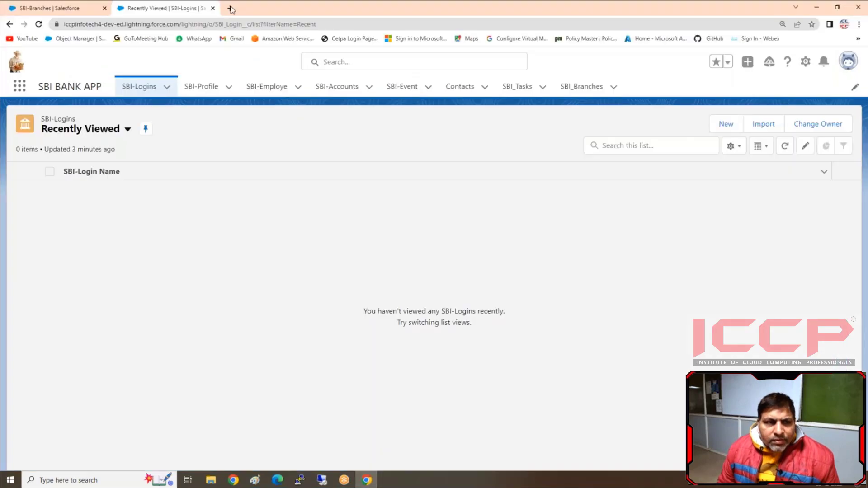
pyautogui.click(231, 8)
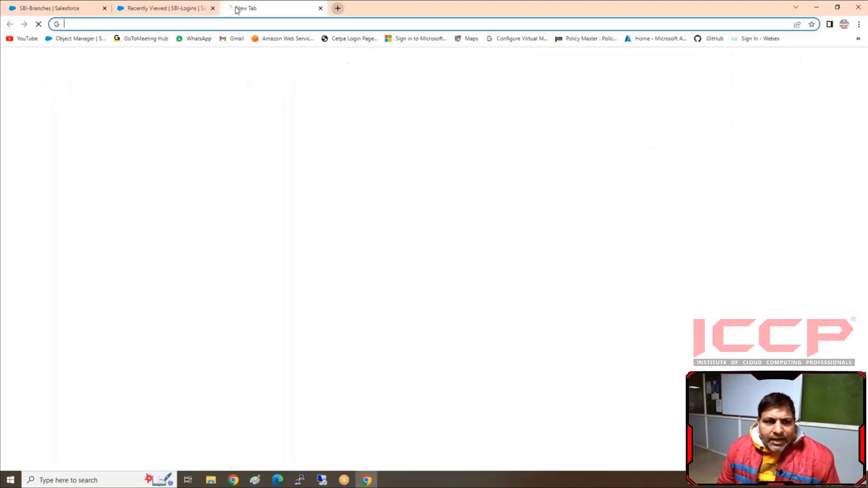
pyautogui.click(230, 39)
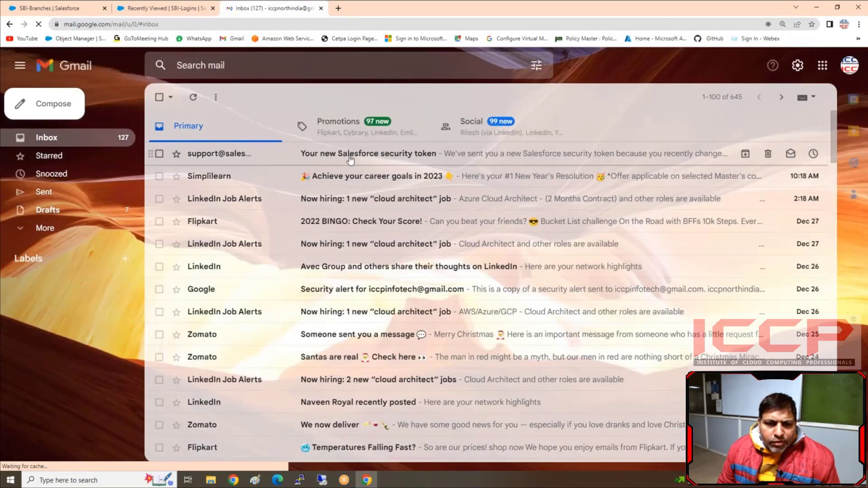
pyautogui.click(350, 156)
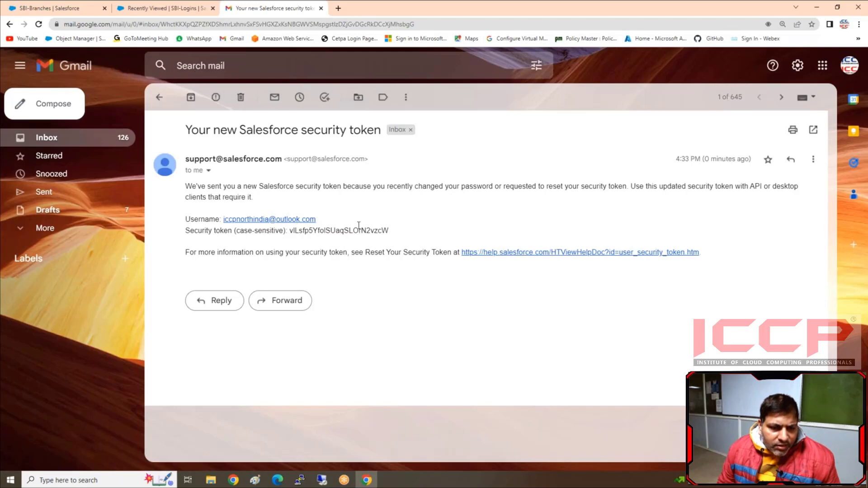
pyautogui.moveTo(390, 231); pyautogui.dragTo(291, 232)
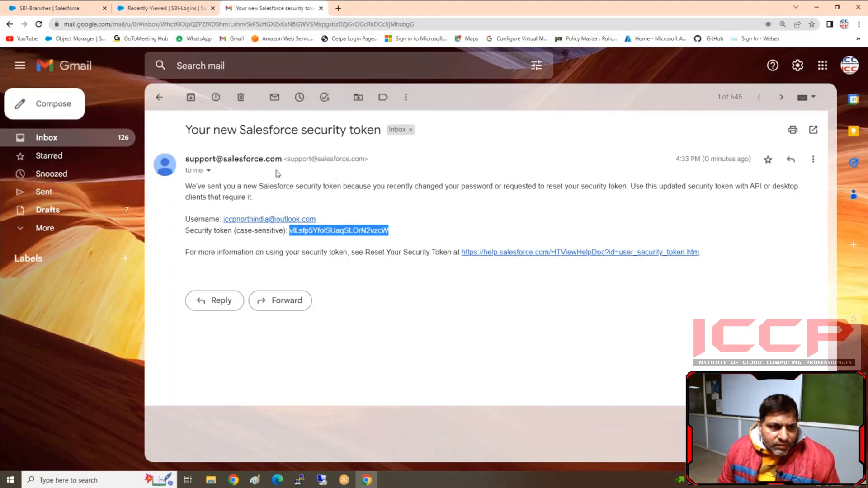
# Switch to Edge, reopen the Reset My Security Token page, and reset the security token a second time
pyautogui.click(71, 10)
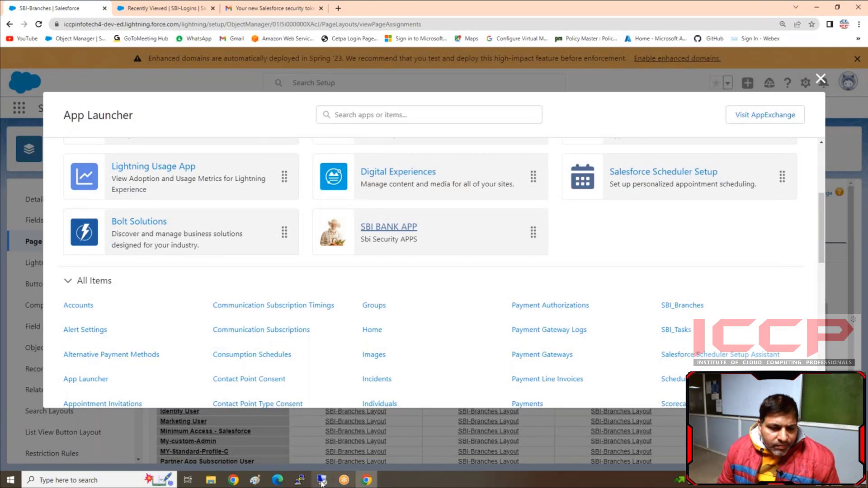
pyautogui.click(278, 480)
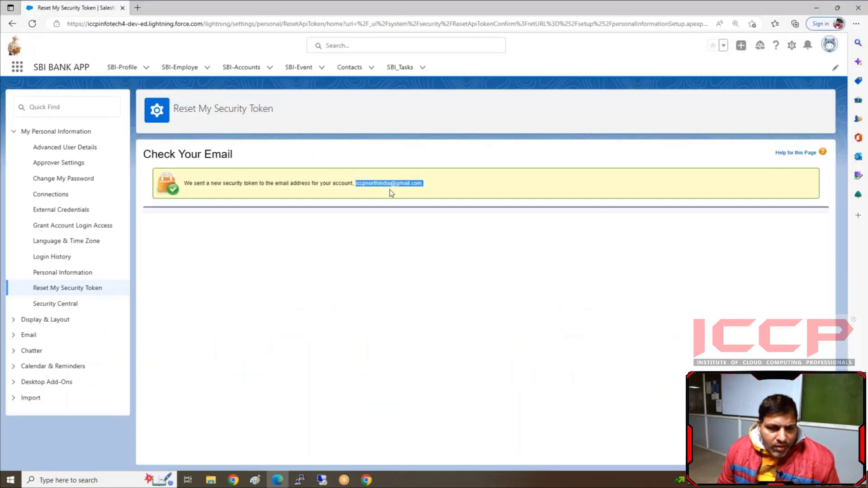
pyautogui.click(378, 312)
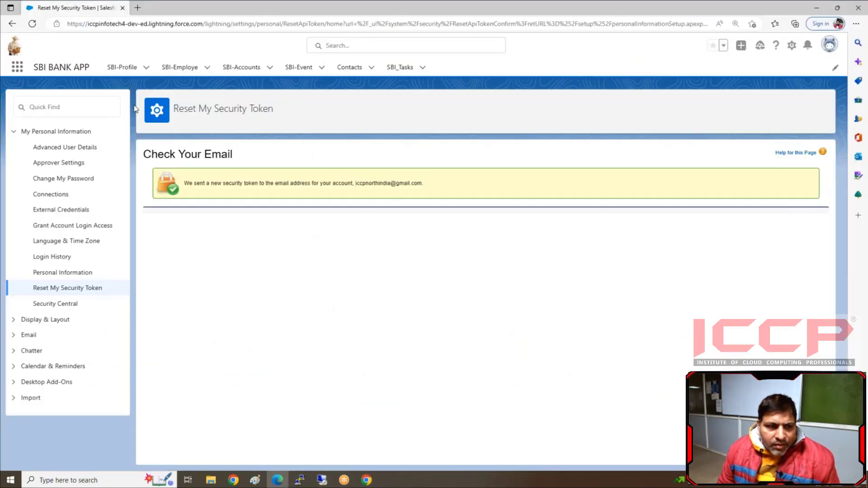
pyautogui.click(58, 273)
pyautogui.click(56, 289)
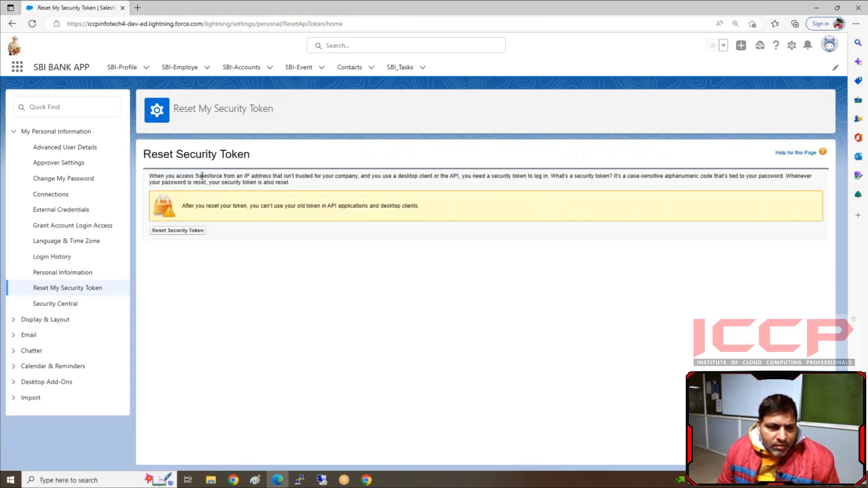
pyautogui.click(172, 231)
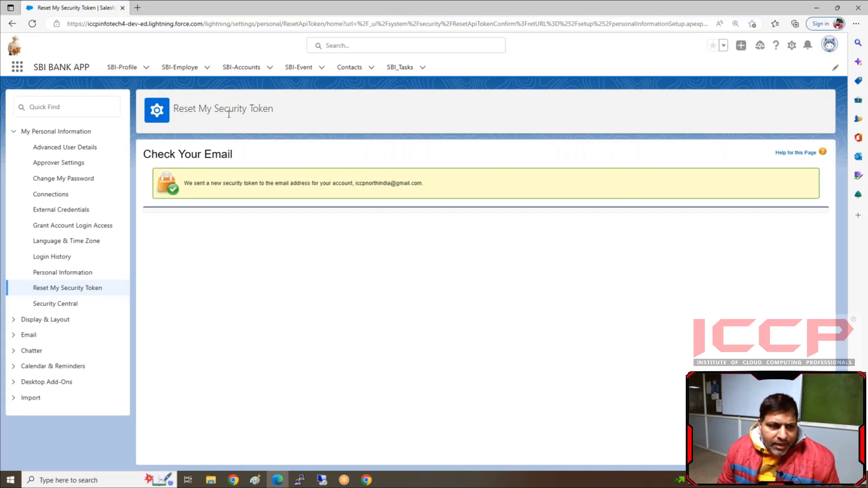
# Switch to Chrome and check the Gmail inbox for the second security token message
pyautogui.click(367, 480)
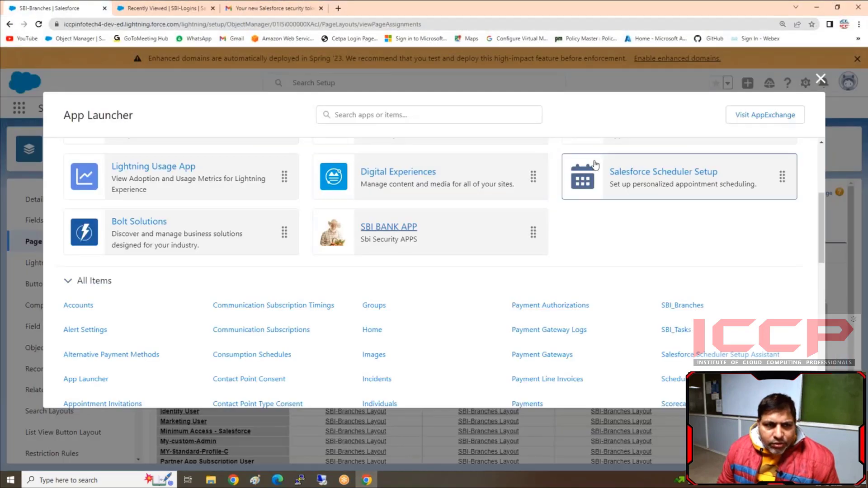
pyautogui.click(289, 9)
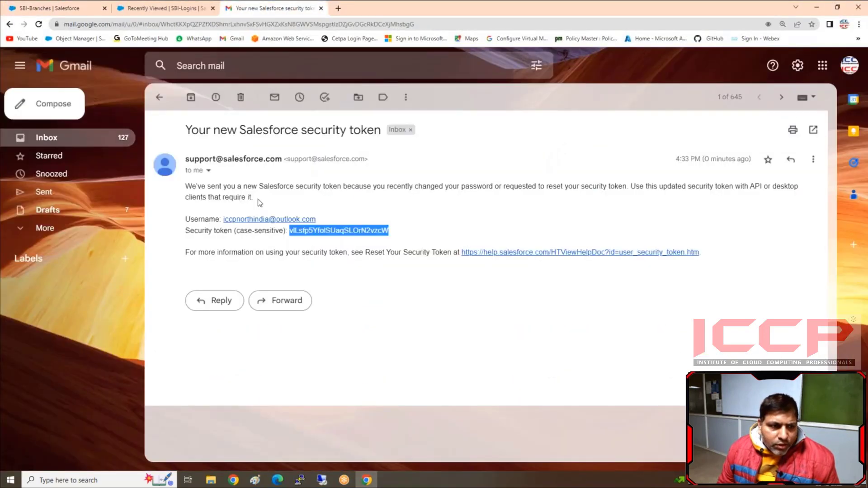
pyautogui.click(41, 142)
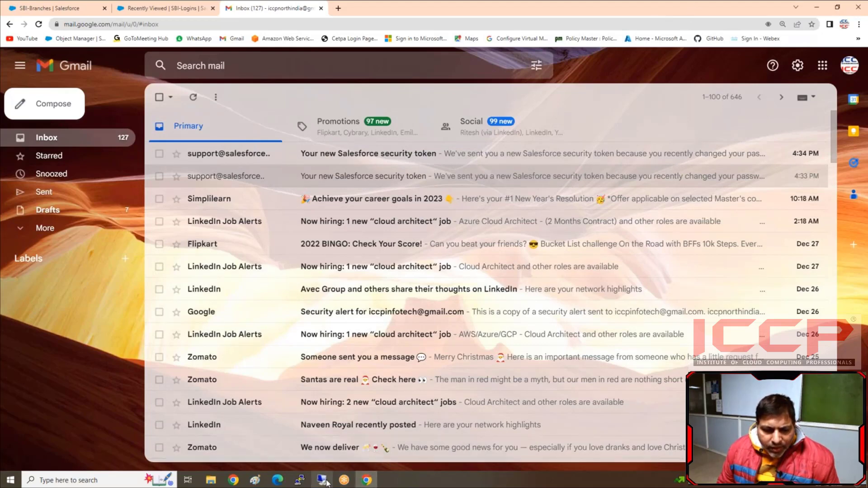
pyautogui.click(333, 466)
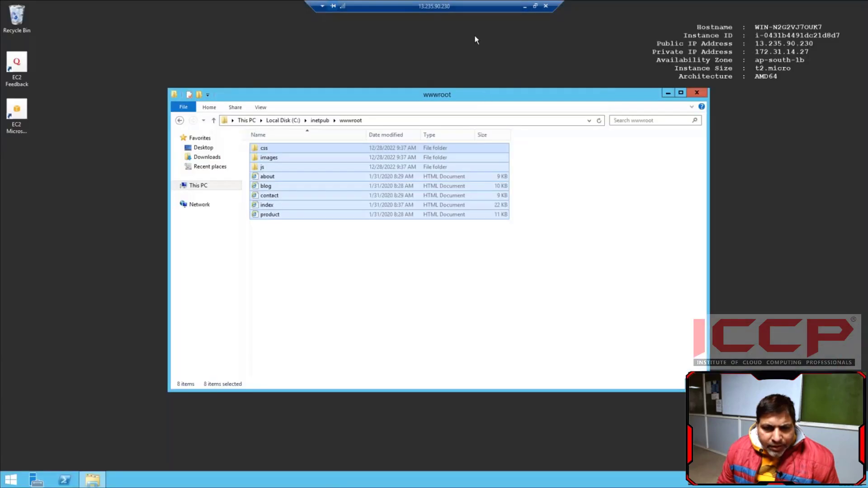
pyautogui.click(525, 7)
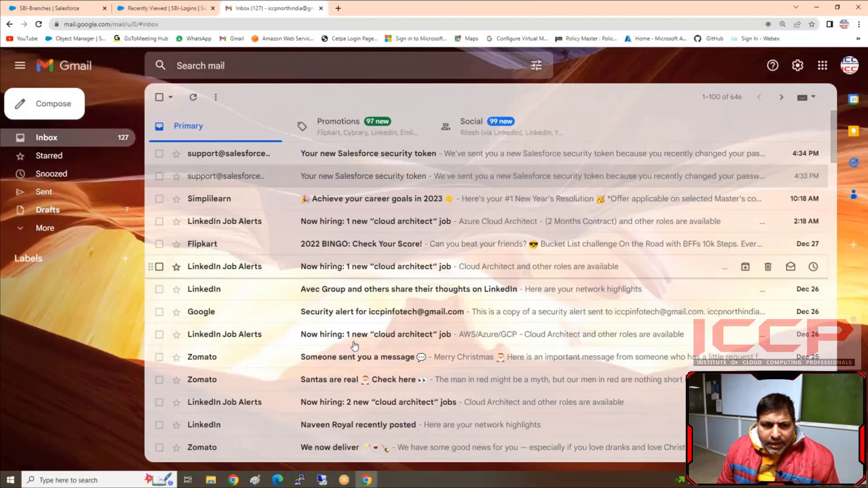
pyautogui.click(150, 8)
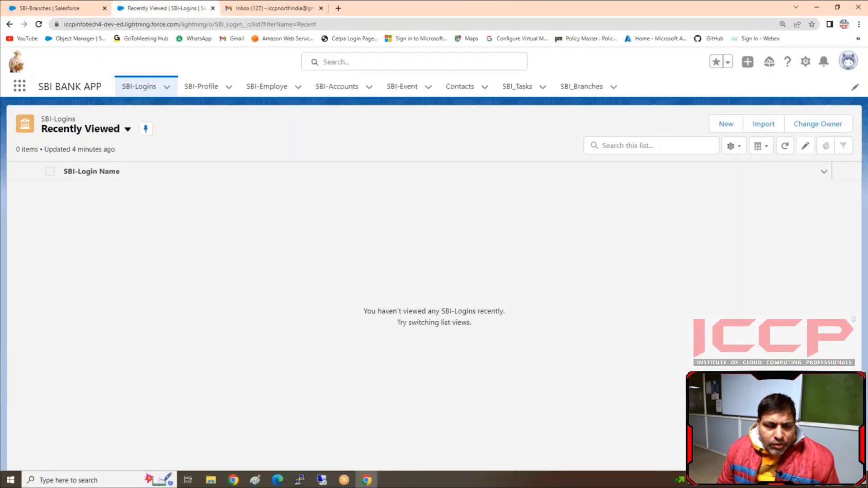
# Switch to Paint, outline the "Records type with Pick List" heading in dark red, and draw a short line with two elbow arrows beside the diagram
pyautogui.click(255, 481)
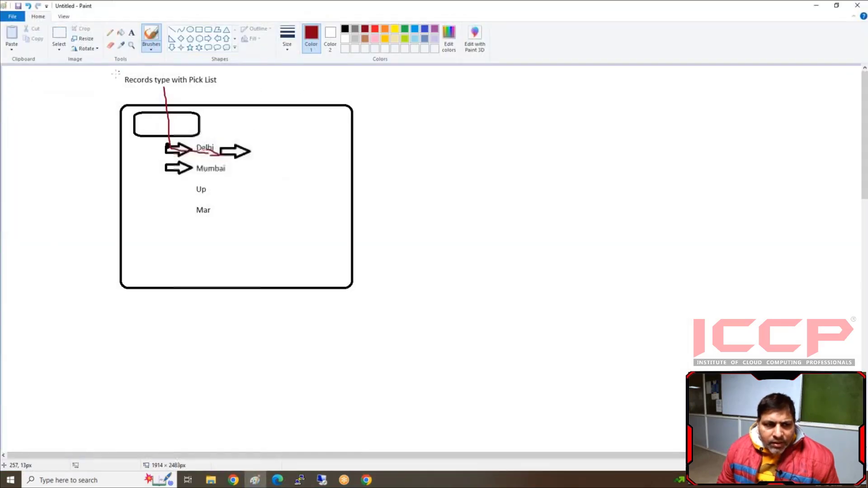
pyautogui.moveTo(117, 71)
pyautogui.mouseDown()
pyautogui.moveTo(138, 89)
pyautogui.moveTo(216, 85)
pyautogui.moveTo(225, 73)
pyautogui.moveTo(120, 75)
pyautogui.mouseUp()
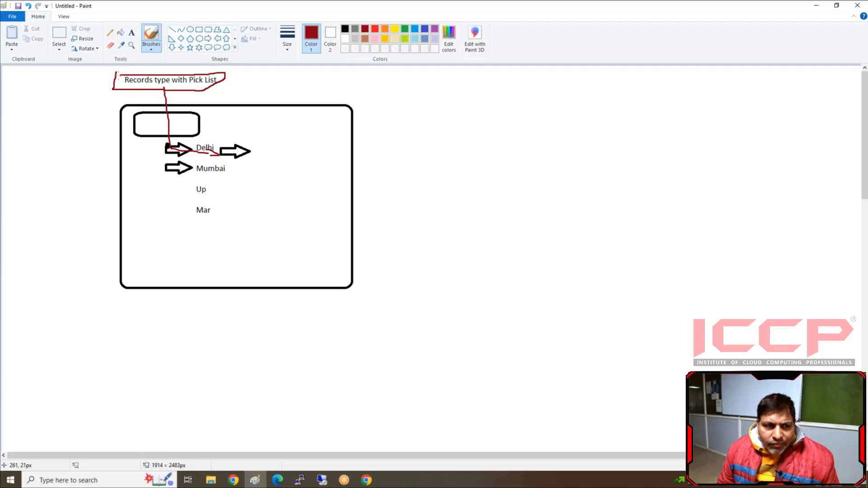
pyautogui.moveTo(406, 109)
pyautogui.mouseDown()
pyautogui.moveTo(494, 111)
pyautogui.moveTo(590, 149)
pyautogui.moveTo(578, 164)
pyautogui.mouseUp()
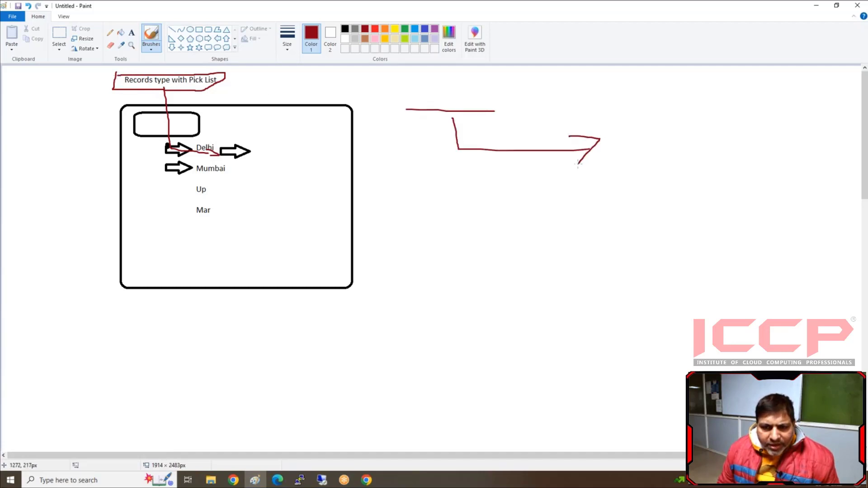
pyautogui.moveTo(438, 151)
pyautogui.mouseDown()
pyautogui.moveTo(506, 183)
pyautogui.moveTo(582, 183)
pyautogui.moveTo(552, 193)
pyautogui.mouseUp()
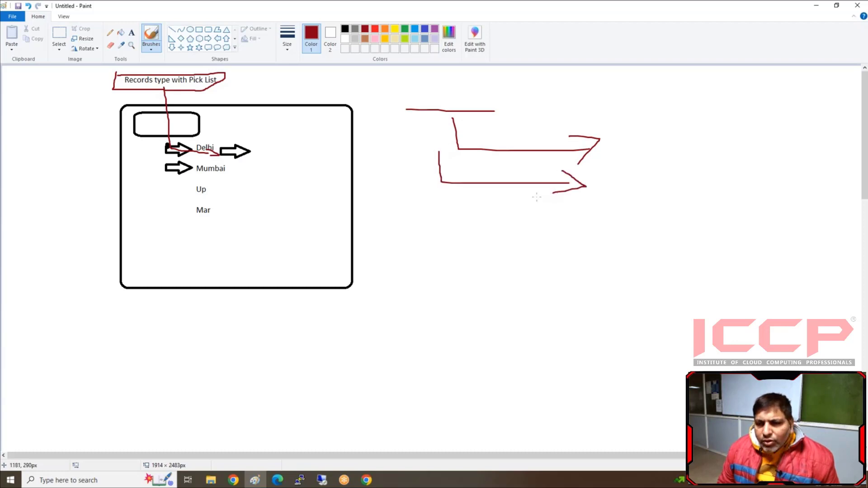